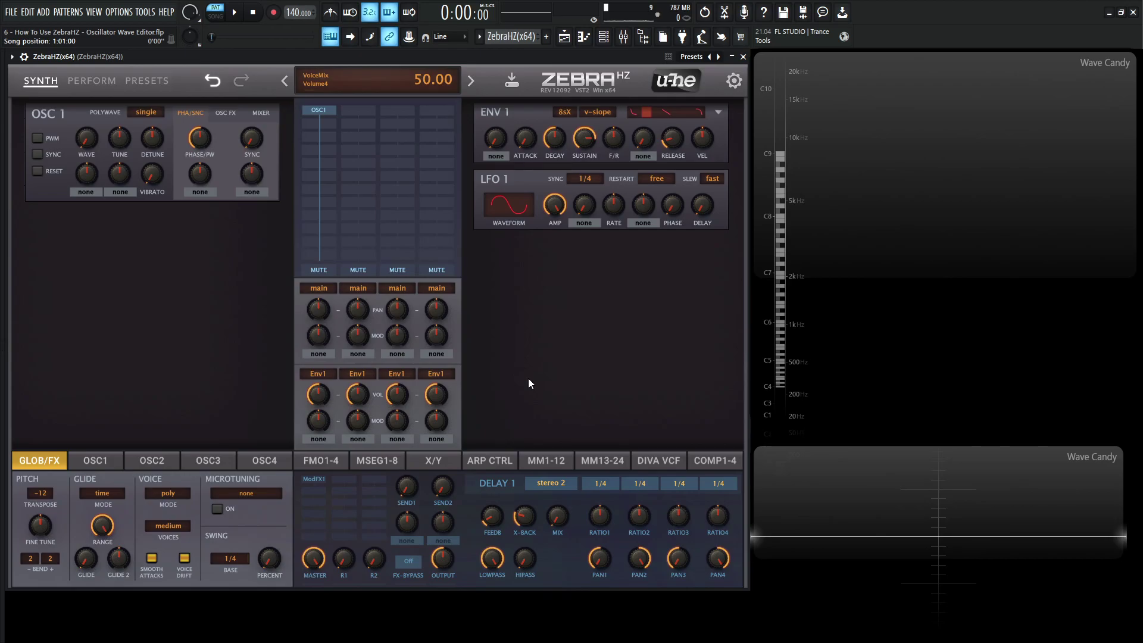
Initialize the ZebraHZ patch and open the full waveform editor for OSC1
left_click(393, 83)
left_click(419, 89)
left_click(108, 463)
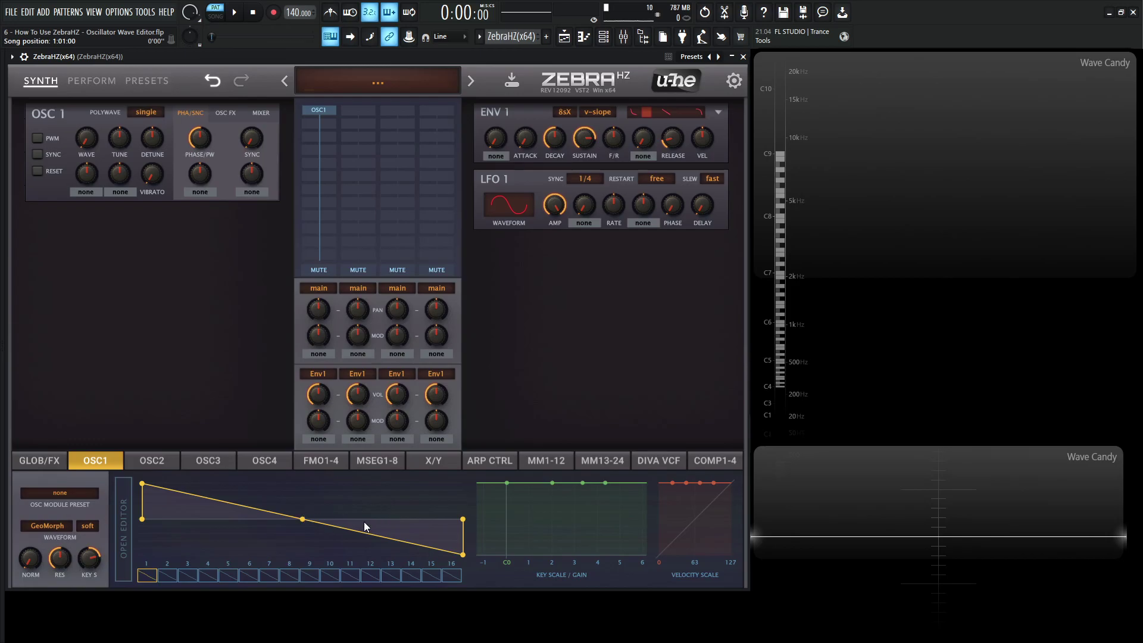
left_click(125, 540)
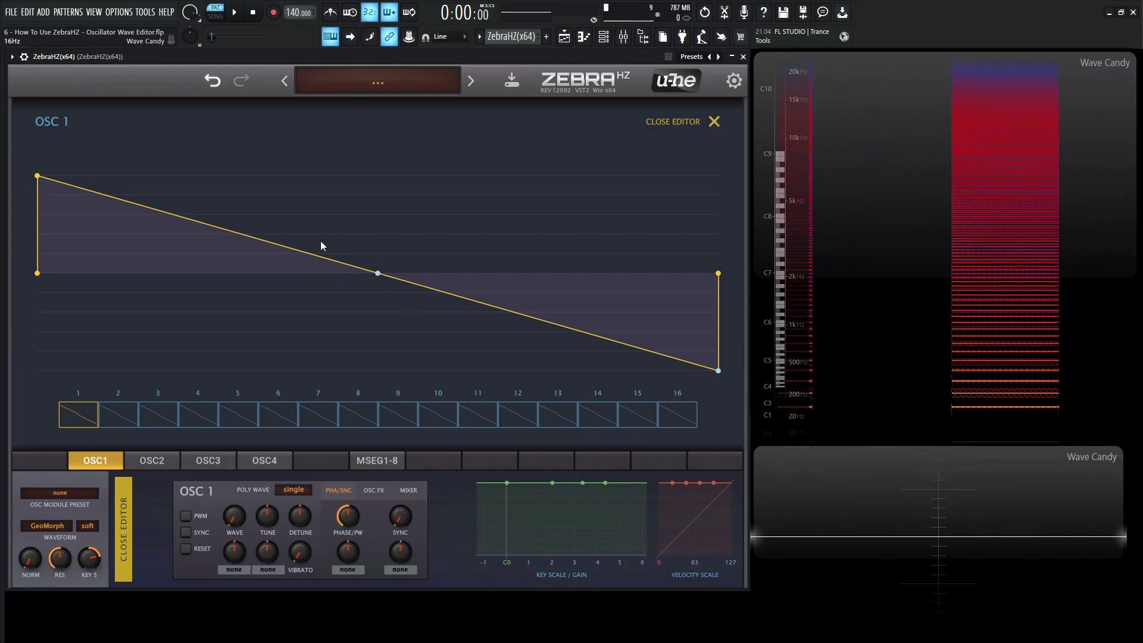
Reshape waveform 1 into a pulse with a narrow high section and a sloped falling edge by adding and repositioning points
double_click(221, 225)
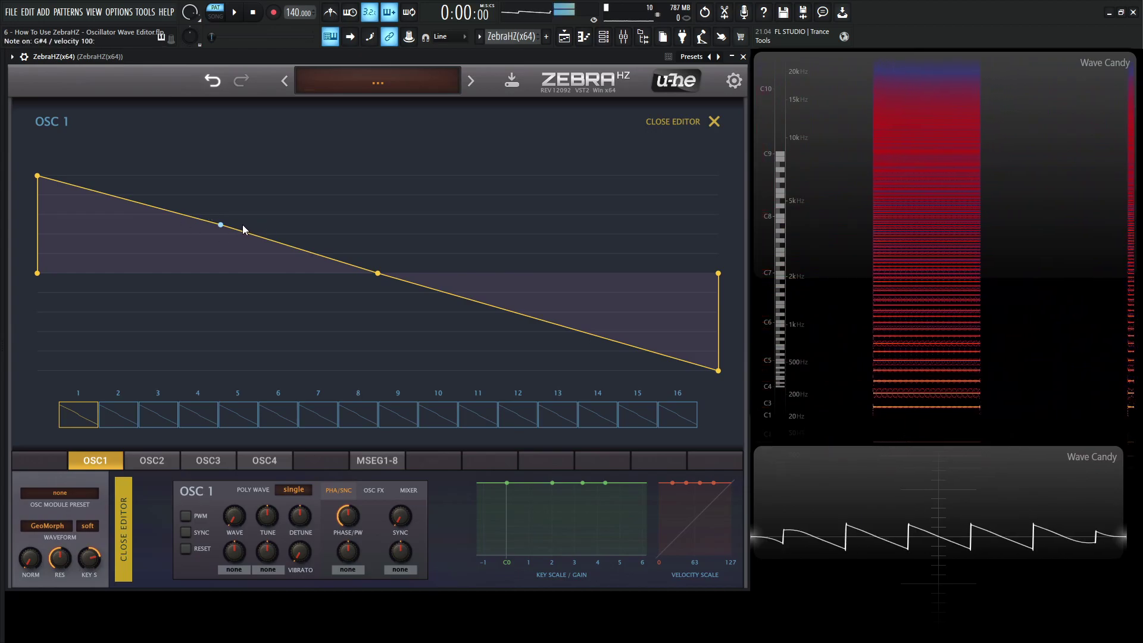
left_click_drag(220, 226, 129, 150)
left_click_drag(378, 273, 133, 387)
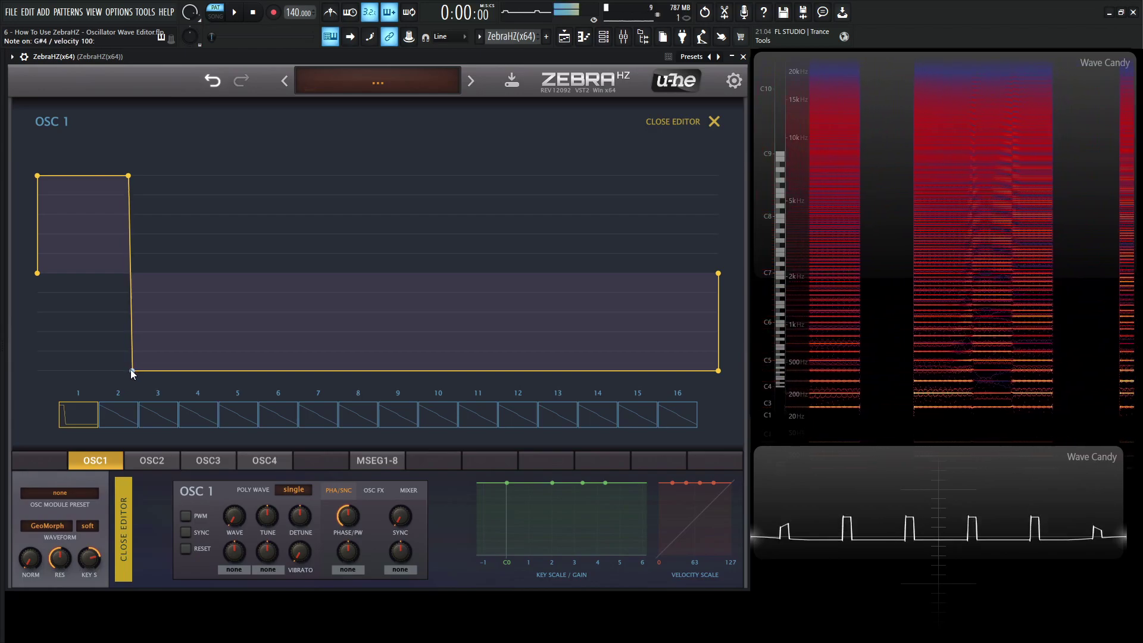
left_click_drag(140, 387, 235, 388)
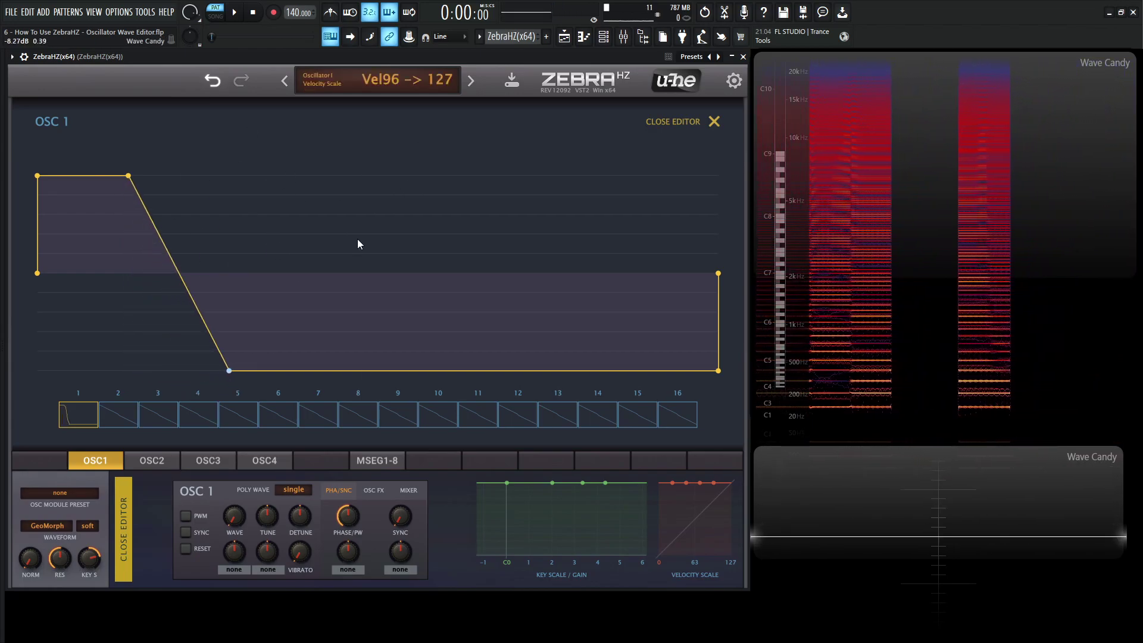
left_click_drag(230, 371, 269, 393)
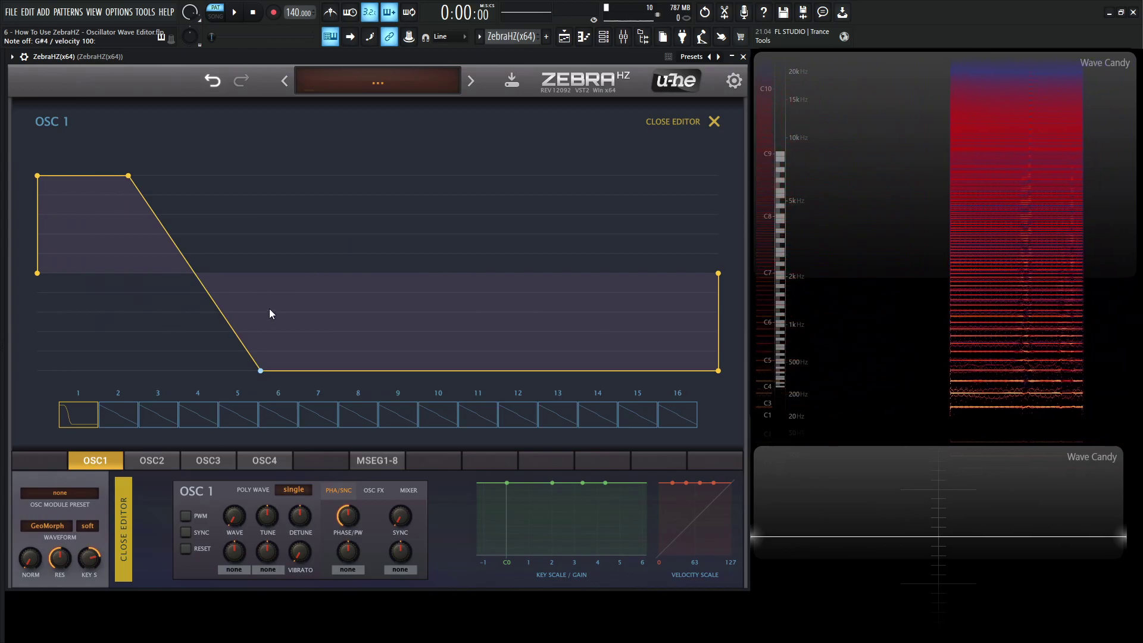
Compare waveform slots 1 and 9, and swap the edited waveform in slot 1 with slot 6
left_click_drag(86, 411, 379, 430)
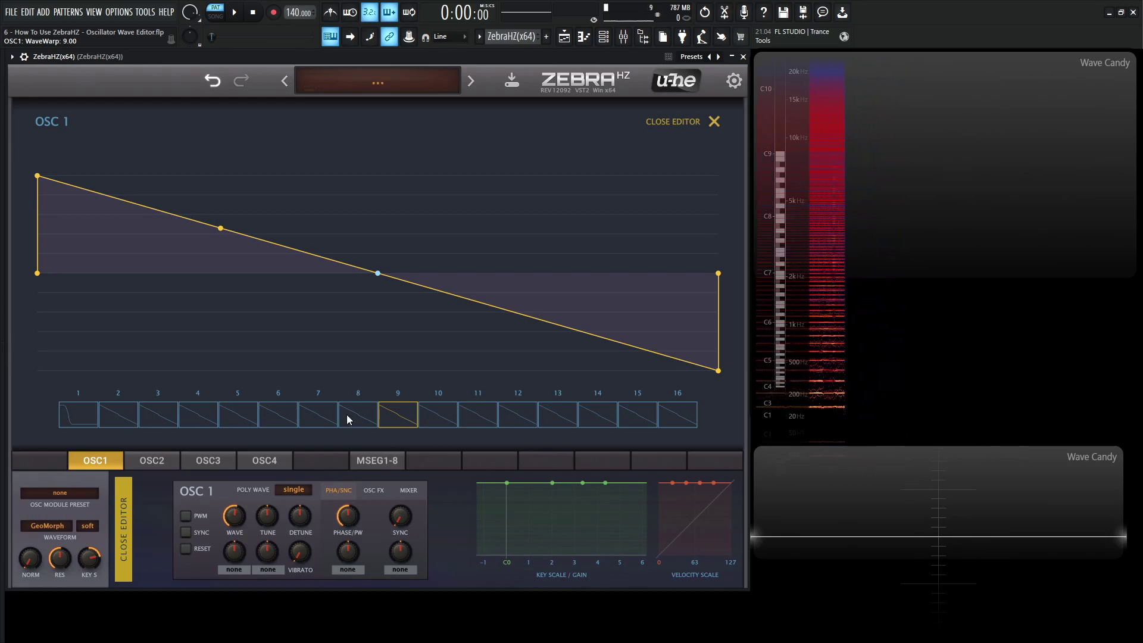
mouse_move(384, 422)
left_mouse_down()
mouse_move(312, 422)
mouse_move(473, 421)
mouse_move(84, 408)
mouse_move(649, 439)
mouse_move(168, 426)
mouse_move(88, 419)
mouse_move(352, 435)
mouse_move(87, 413)
mouse_move(254, 429)
mouse_move(393, 420)
left_mouse_up()
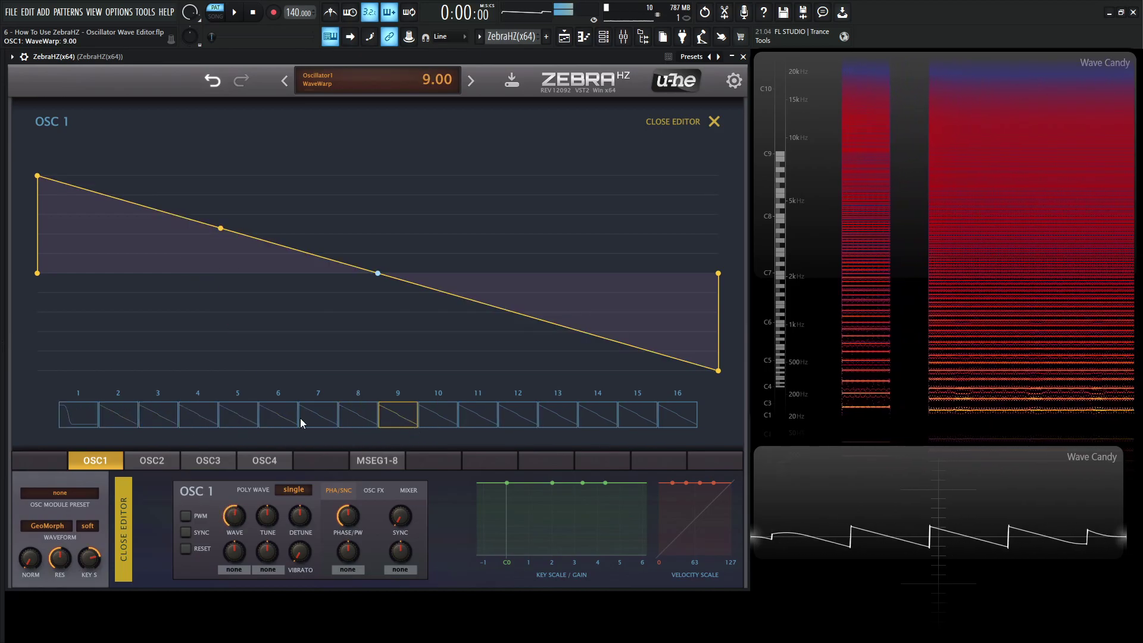
left_click_drag(276, 399, 387, 418)
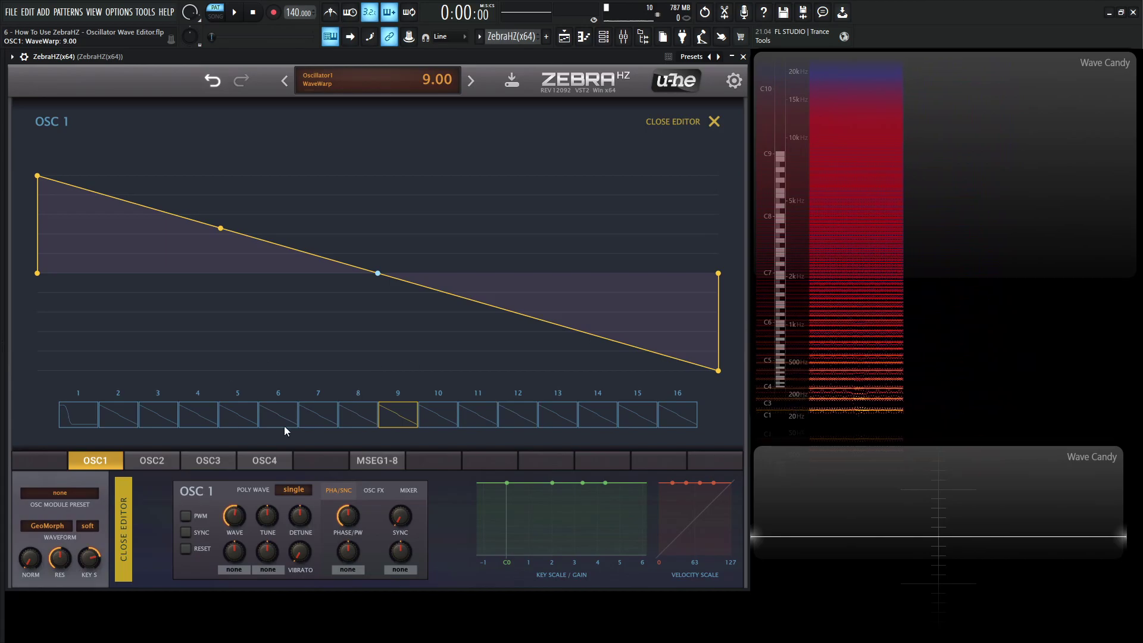
left_click(87, 413)
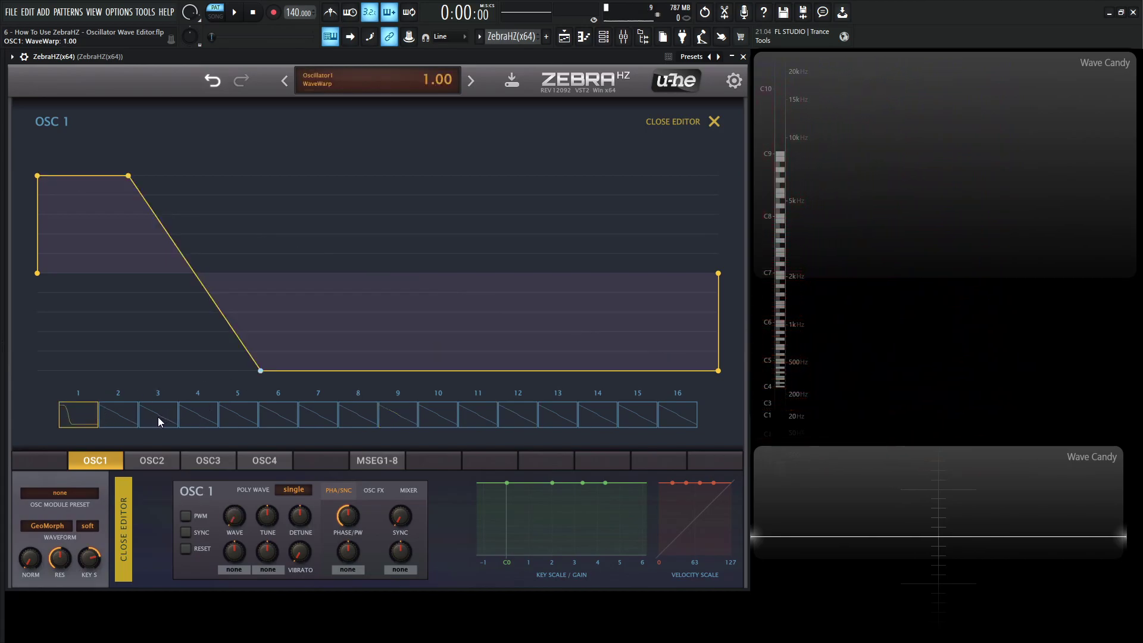
left_click_drag(79, 415, 278, 416)
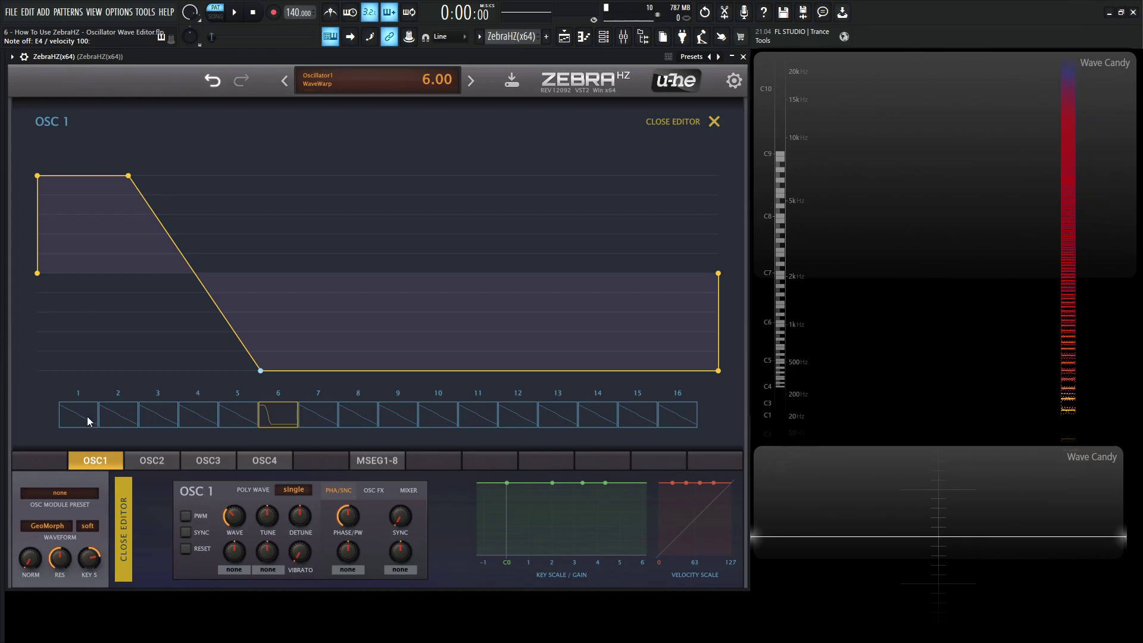
Switch among waveform slots 1 to 8 to compare the moved pulse in slot 6 with its neighbouring waveforms
left_click(91, 417)
left_click(342, 420)
left_click(294, 415)
left_click(229, 413)
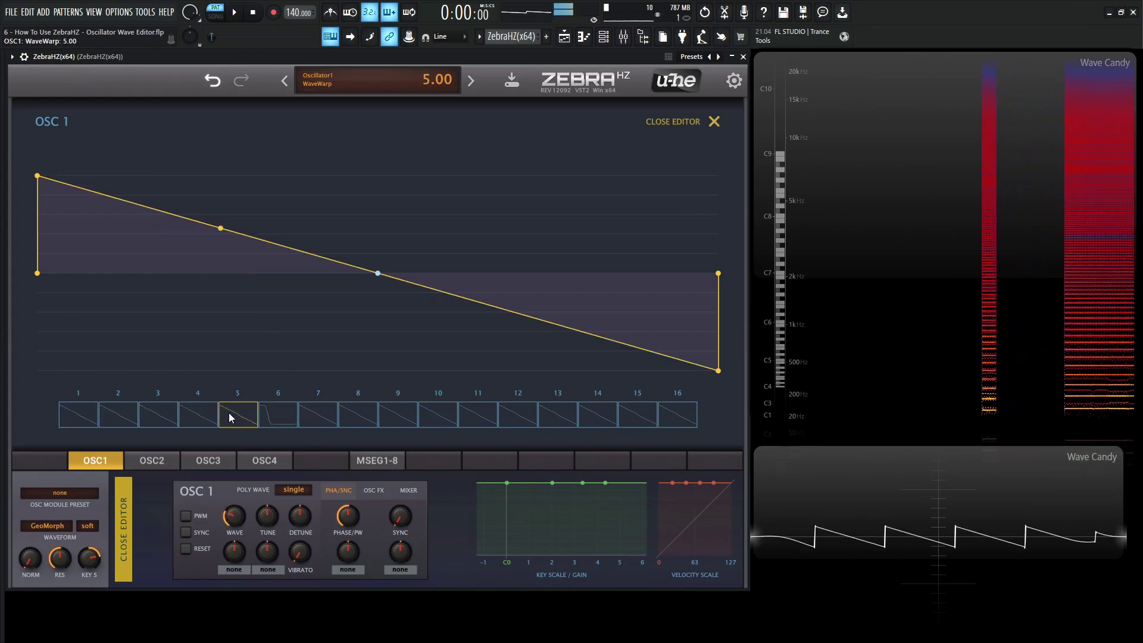
left_click(347, 419)
left_click(181, 416)
left_click(280, 418)
left_click(205, 417)
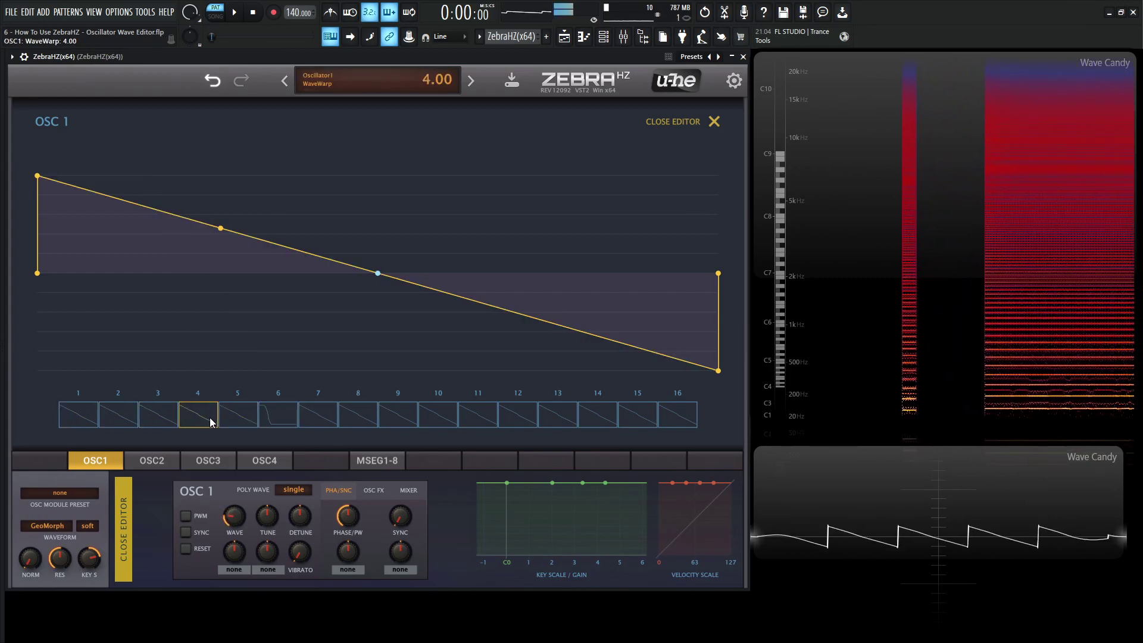
left_click(223, 417)
Reset the patch with init and play a few test notes on the default waveform
left_click(398, 83)
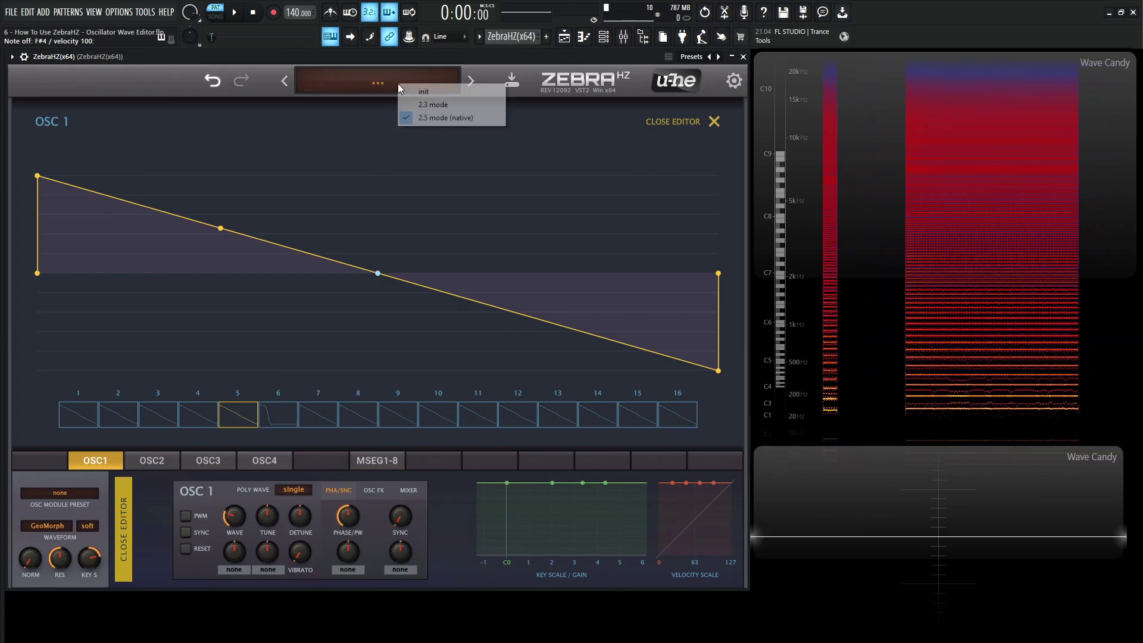
left_click(436, 94)
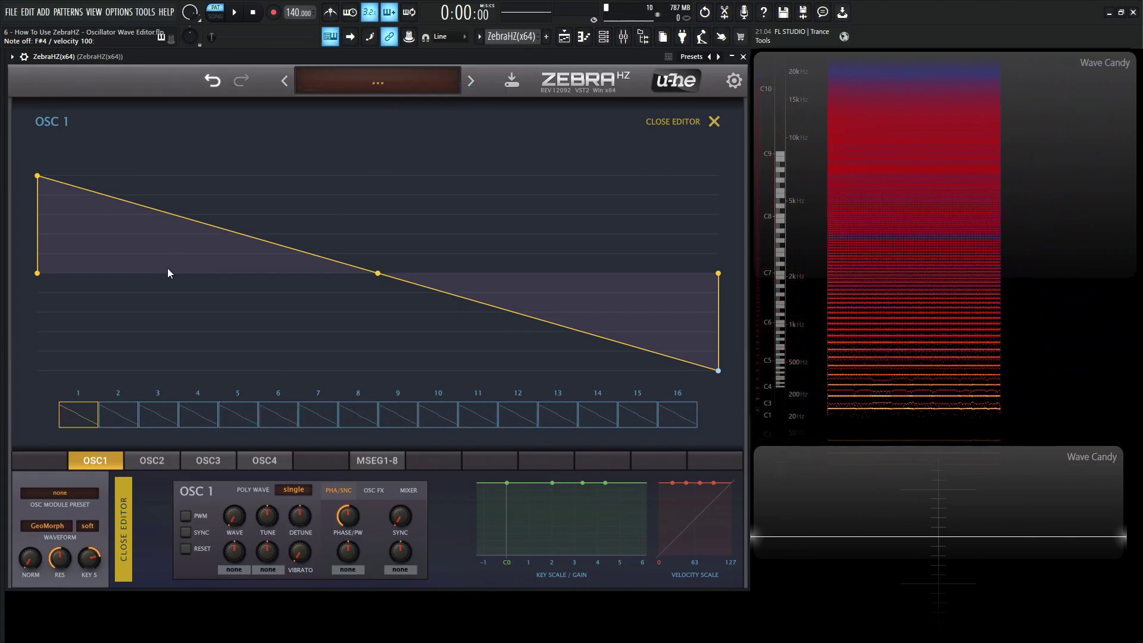
key("h")
key("h")
key("h")
key("h")
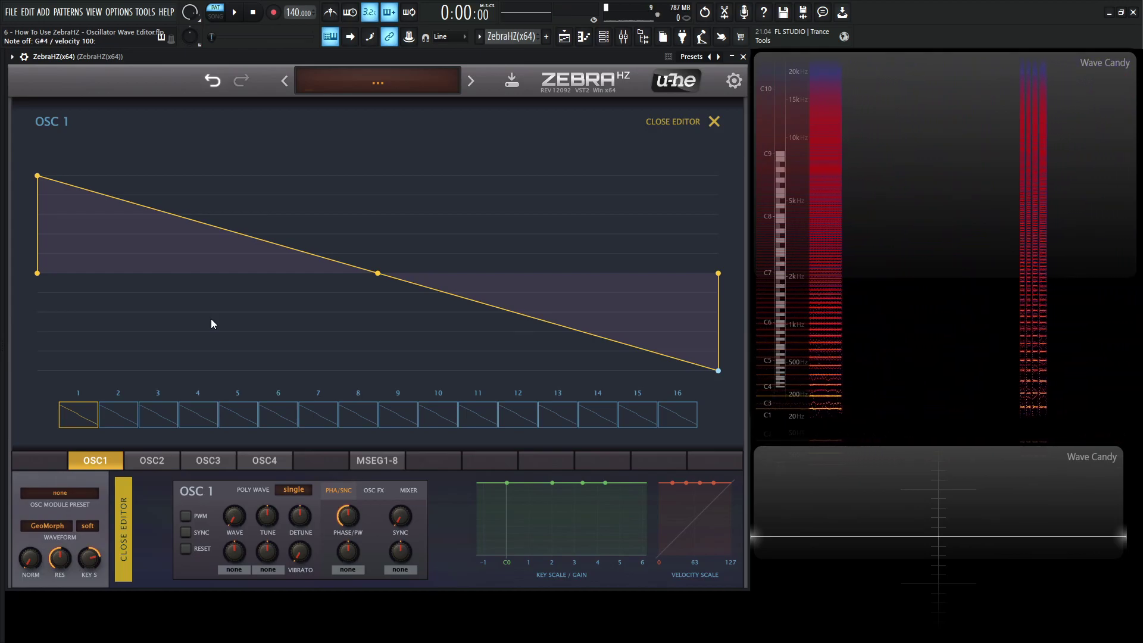
Turn waveform 16 into a square wave that falls at the midpoint, and play test notes on it
left_click(674, 416)
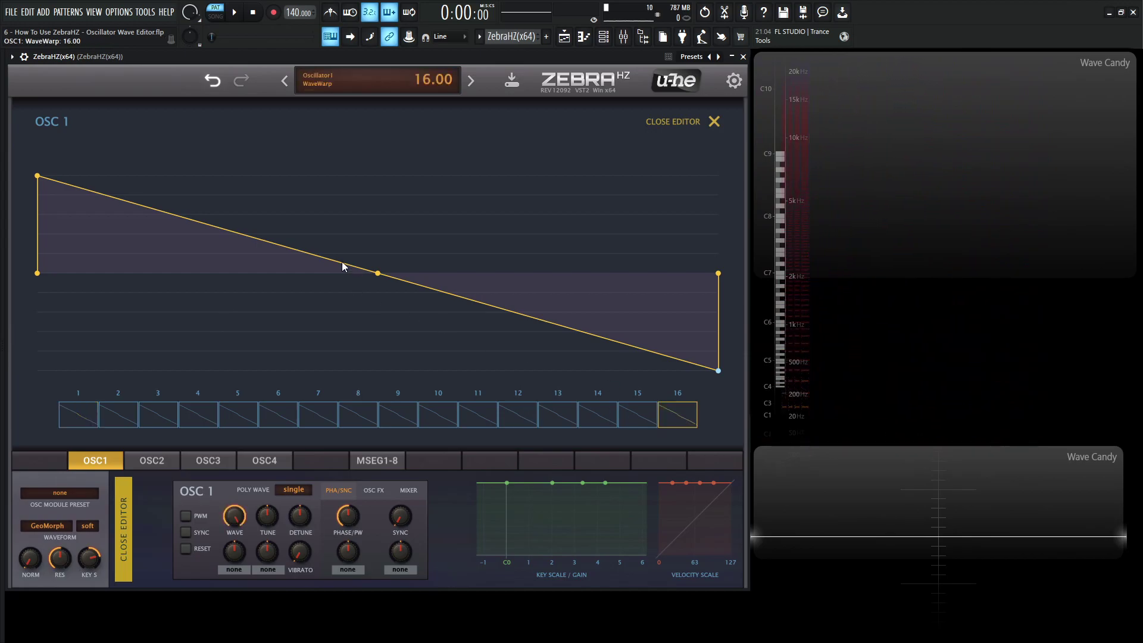
double_click(325, 254)
left_click_drag(327, 256, 379, 164)
left_click_drag(377, 275, 374, 412)
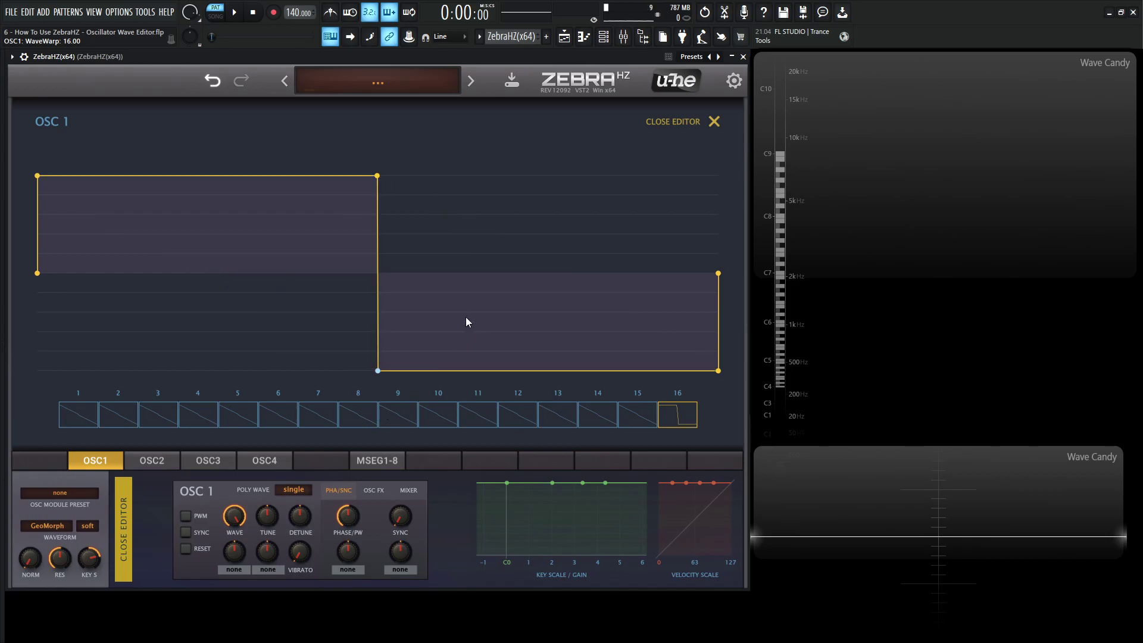
key("h")
key("h")
key("h")
key("h")
key("h")
key("h")
key("h")
key("h")
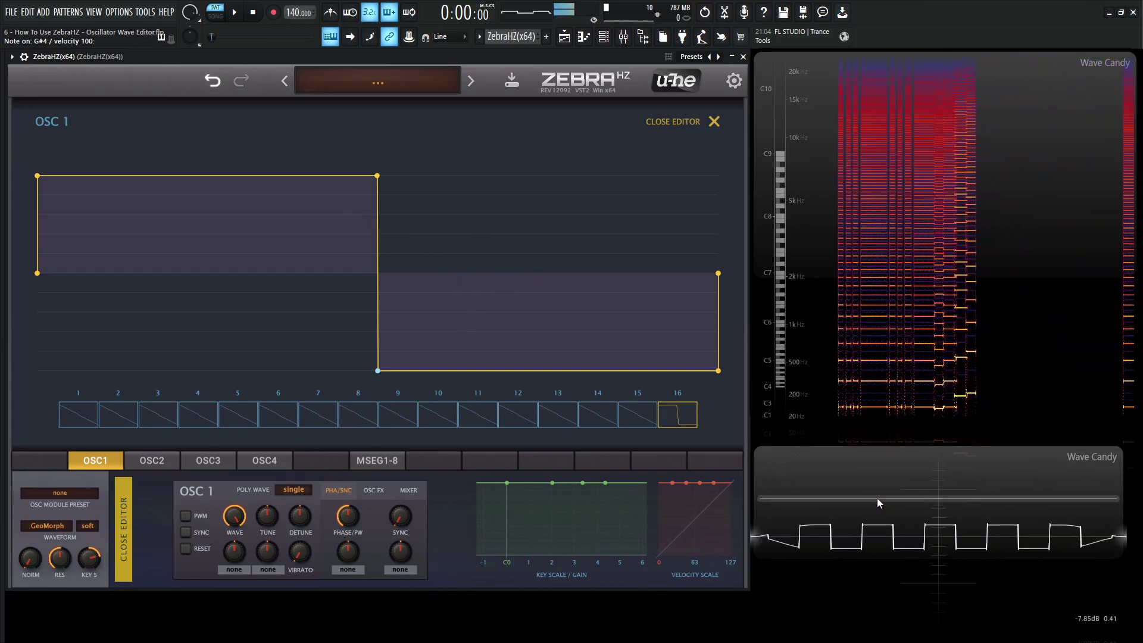
Morph the waveforms from slot 1 to slot 16 and sweep the WAVE parameter through them
left_click(82, 420)
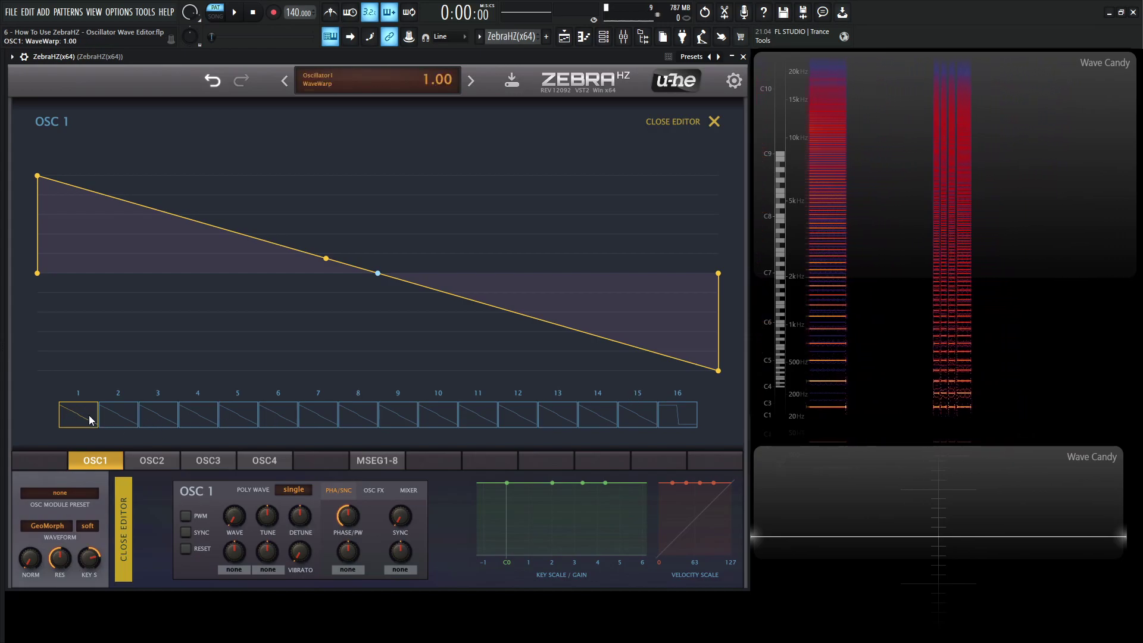
right_click(685, 417)
left_click(715, 424)
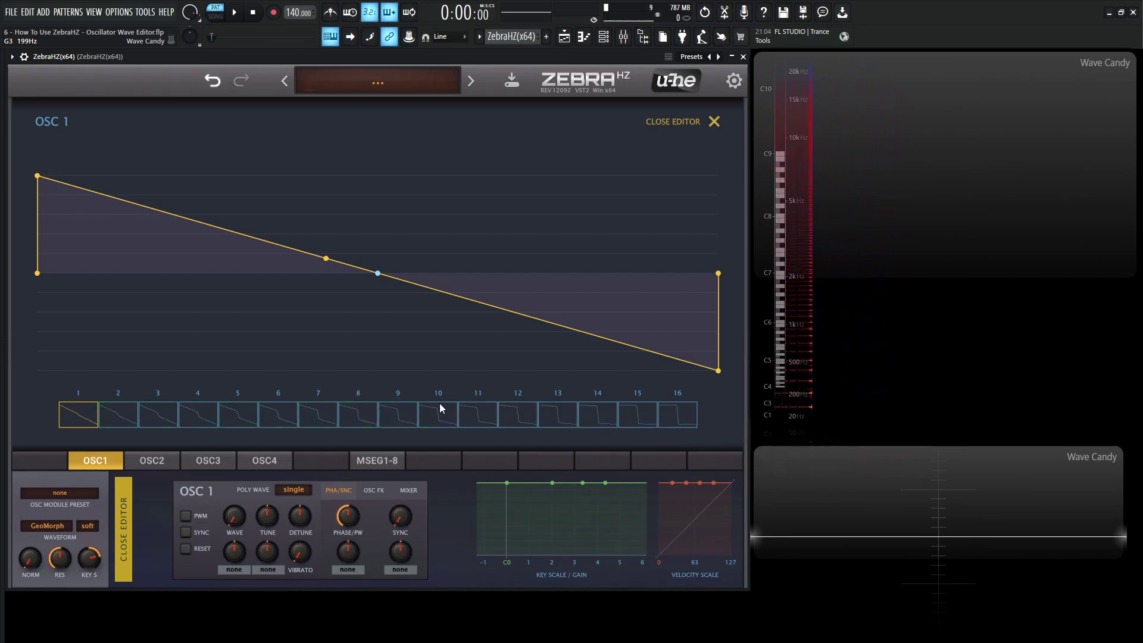
left_click_drag(237, 504, 248, 581)
Reset the patch with init and reshape waveform 1 into a zigzag with two low points and two raised peaks
right_click(401, 82)
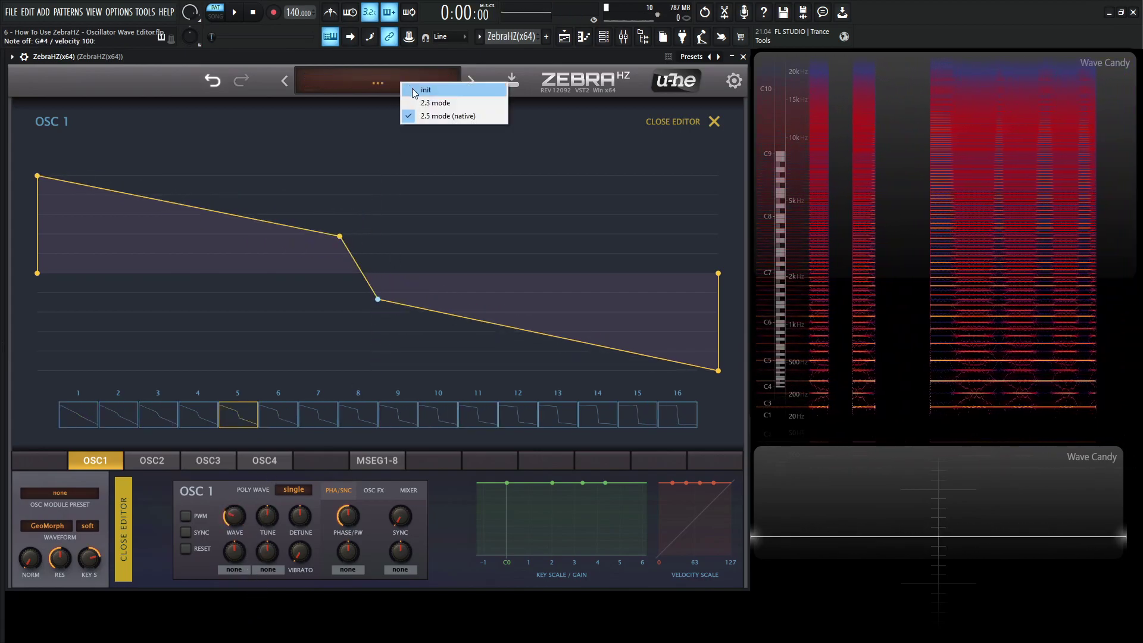
left_click(413, 91)
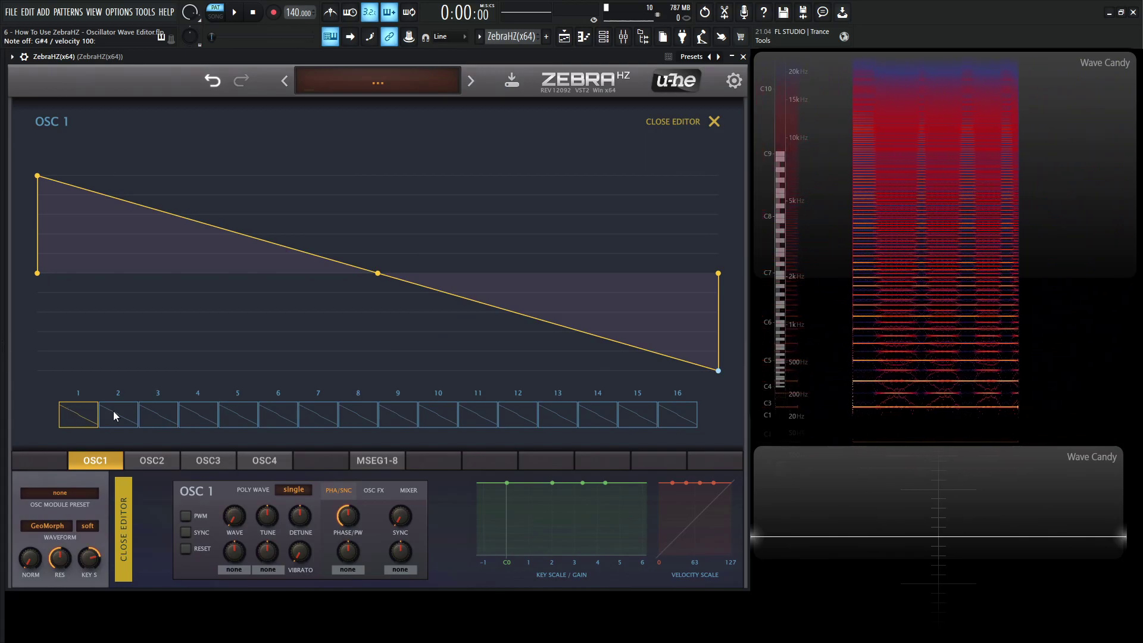
left_click(267, 241)
left_click(202, 228)
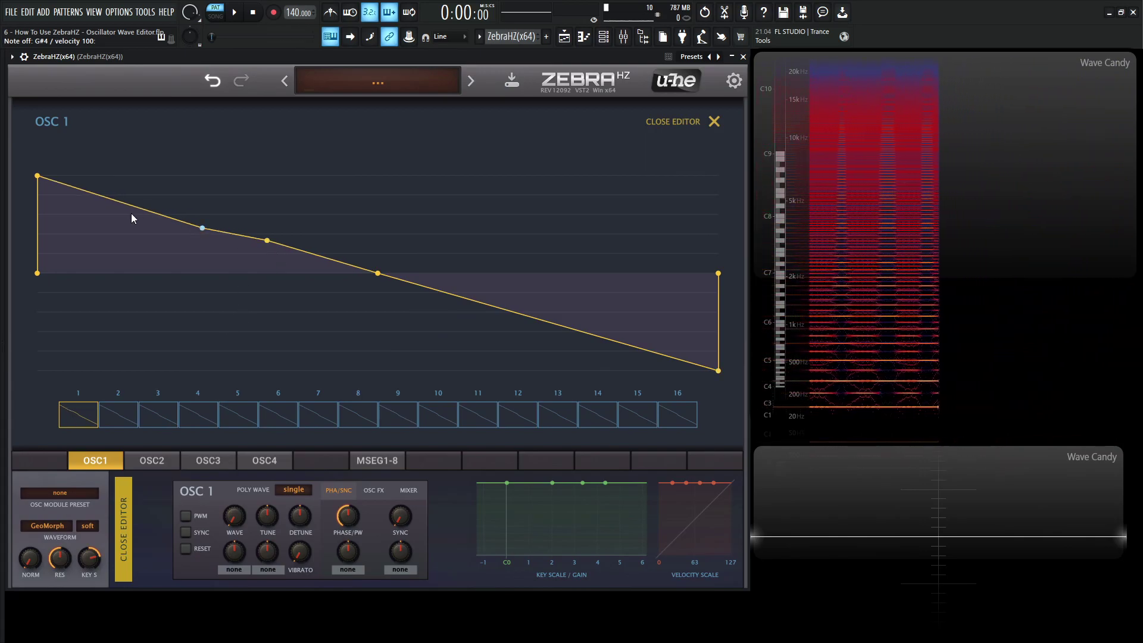
left_click(130, 213)
left_click_drag(133, 215, 105, 370)
left_click_drag(267, 241, 282, 370)
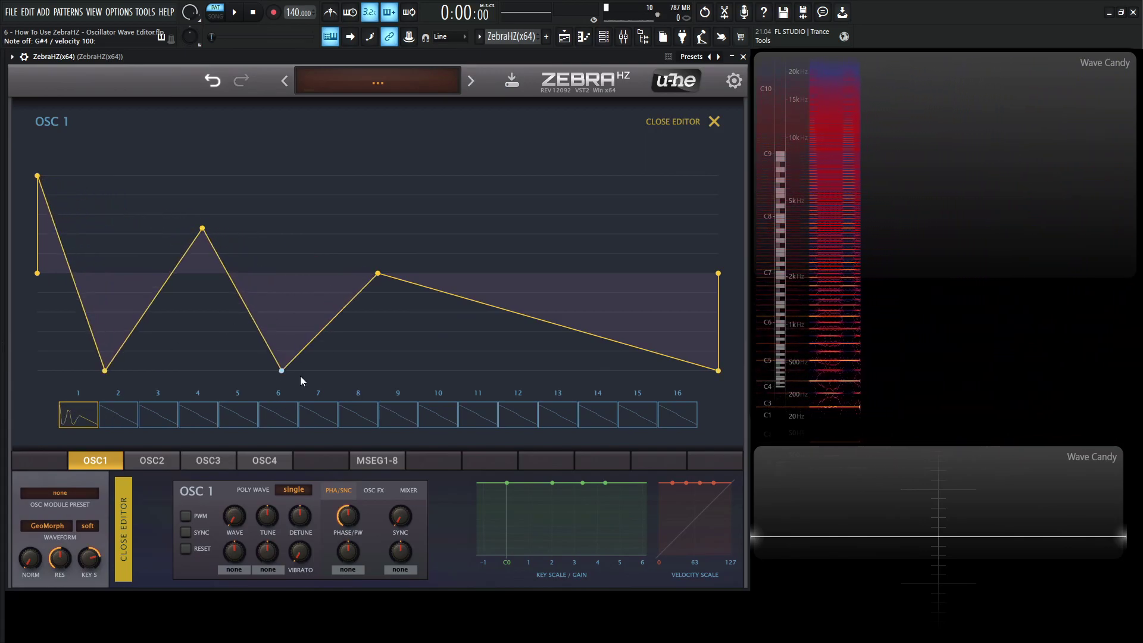
left_click_drag(381, 275, 414, 197)
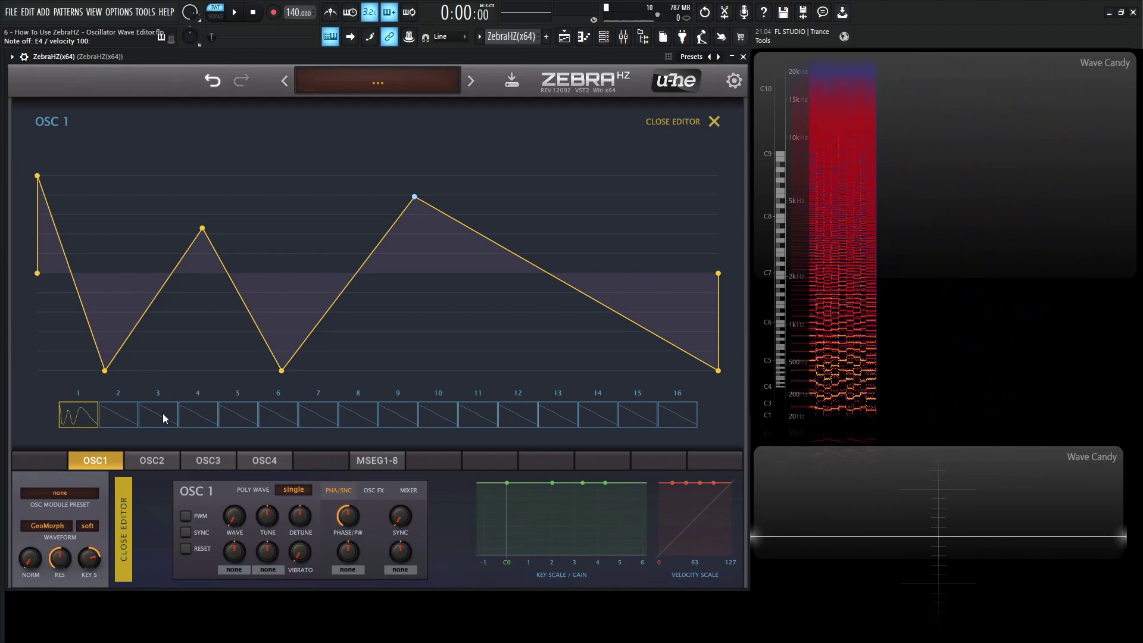
Duplicate waveform 1 into slot 8, and compare the two slots with a test note
right_click(372, 414)
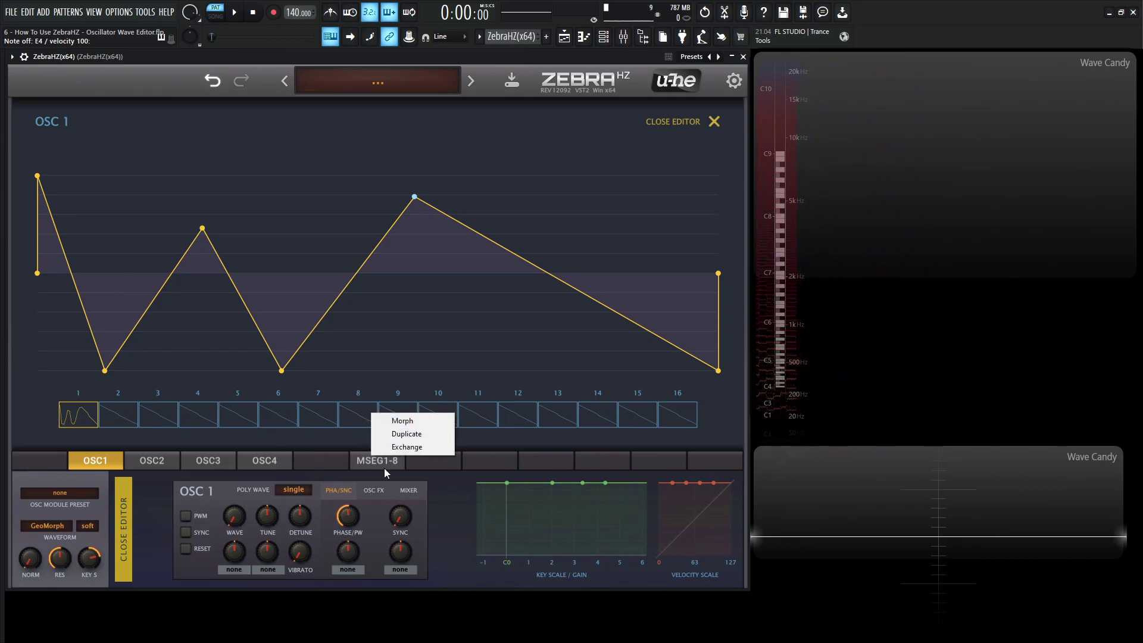
left_click(426, 434)
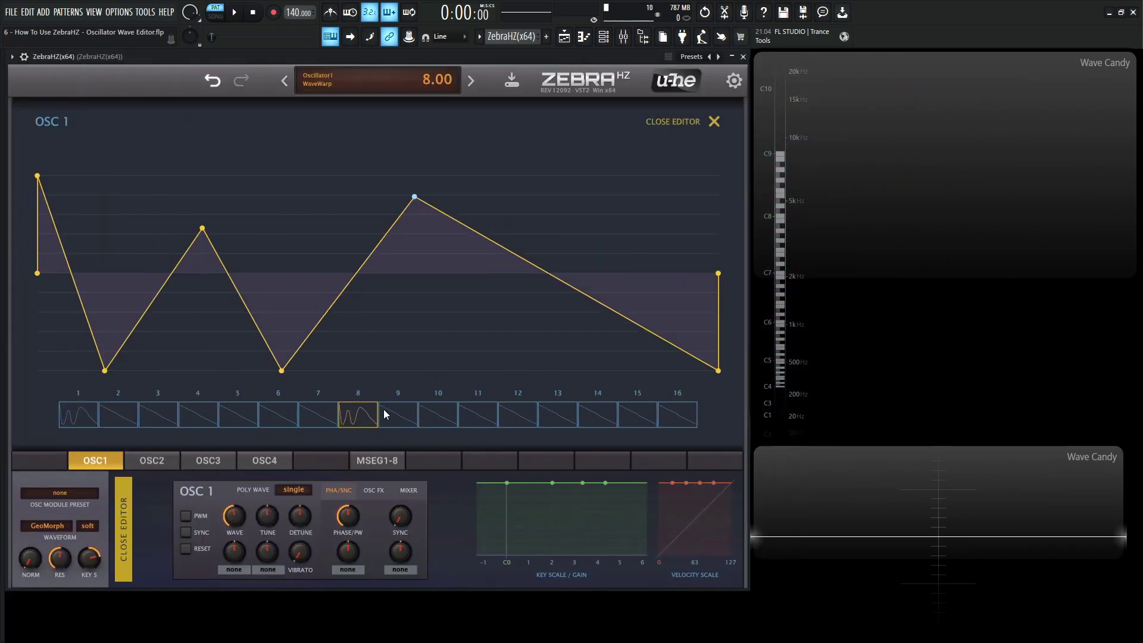
left_click(66, 420)
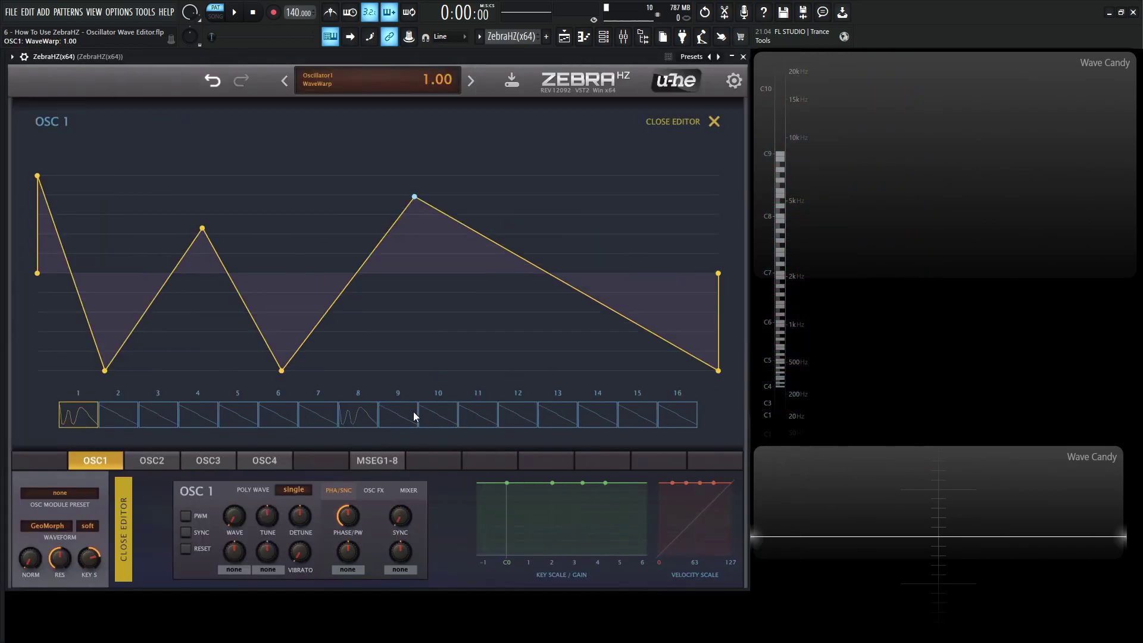
left_click(370, 419)
key("h")
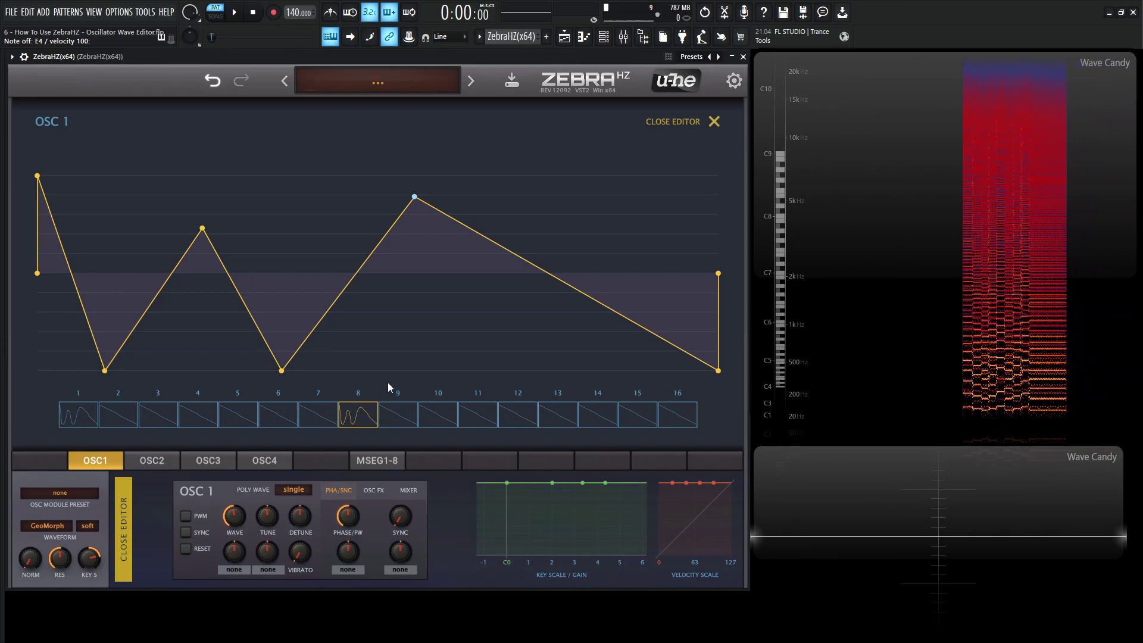
Exchange the waveforms in slots 8 and 9, and audition both slots
left_click_drag(353, 411, 398, 410)
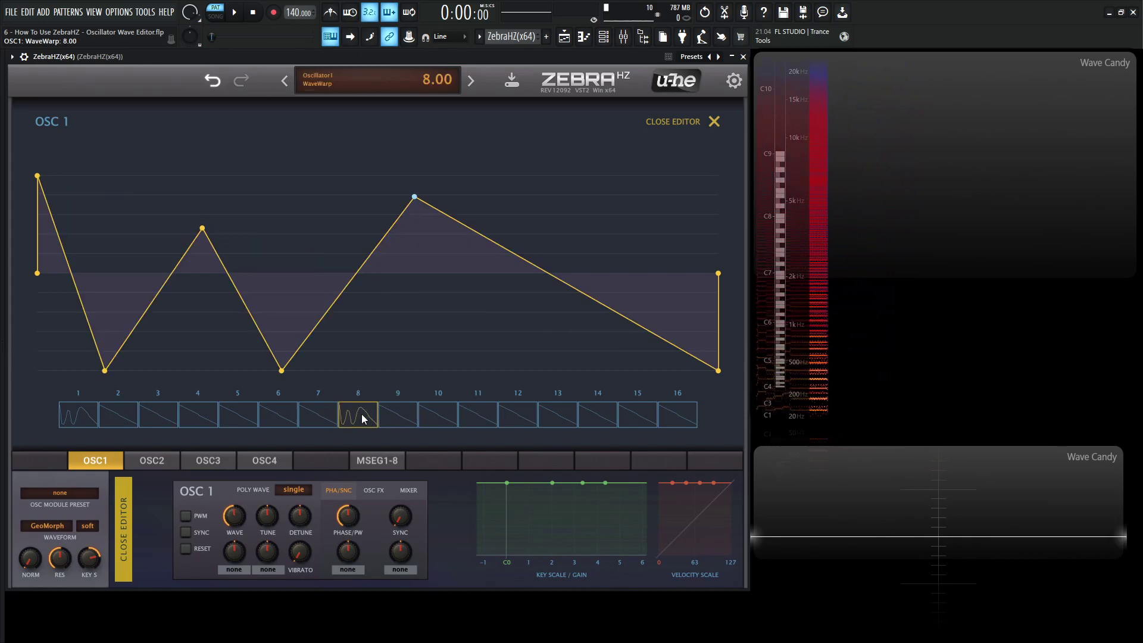
right_click(404, 415)
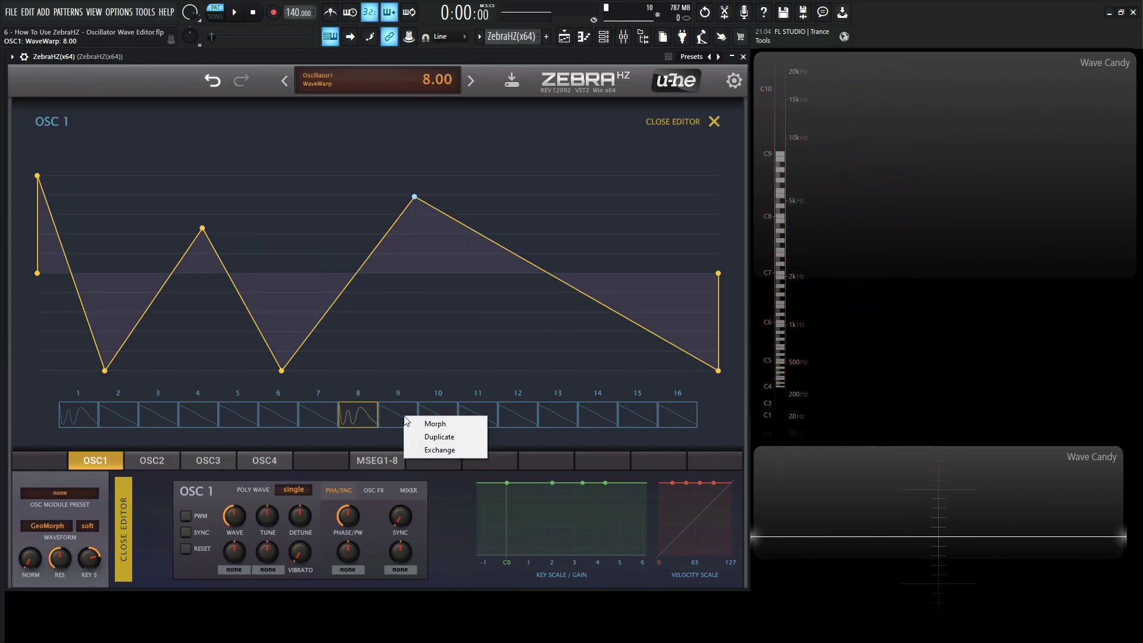
left_click(428, 450)
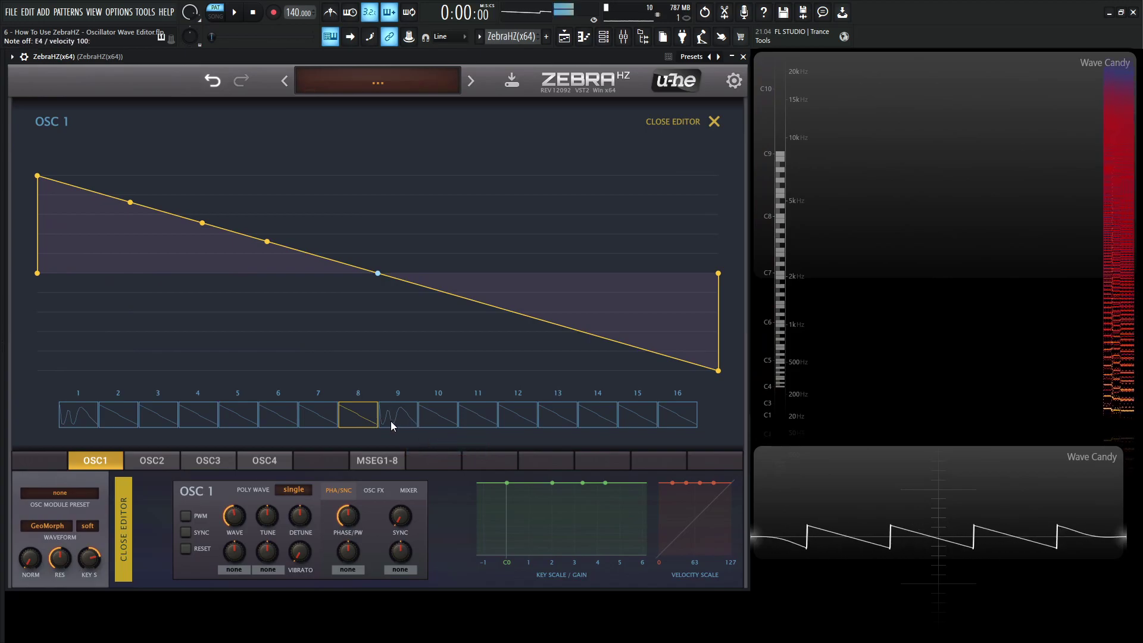
left_click(390, 420)
left_click(363, 416)
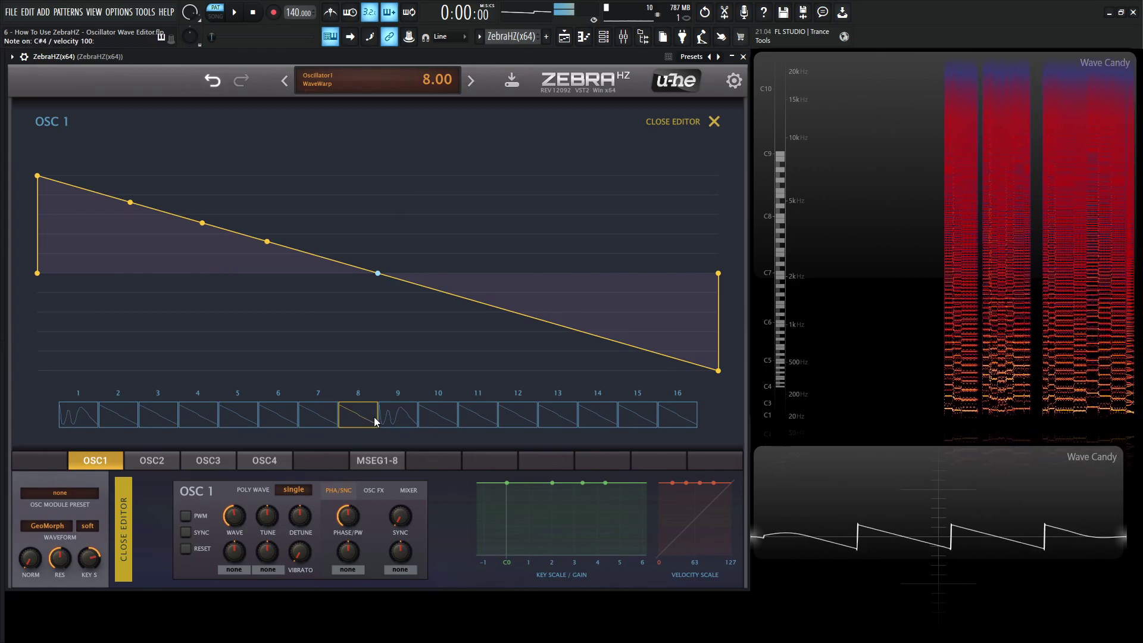
Reset the patch with init and add alternating low and high points to the first half of waveform 1
right_click(365, 75)
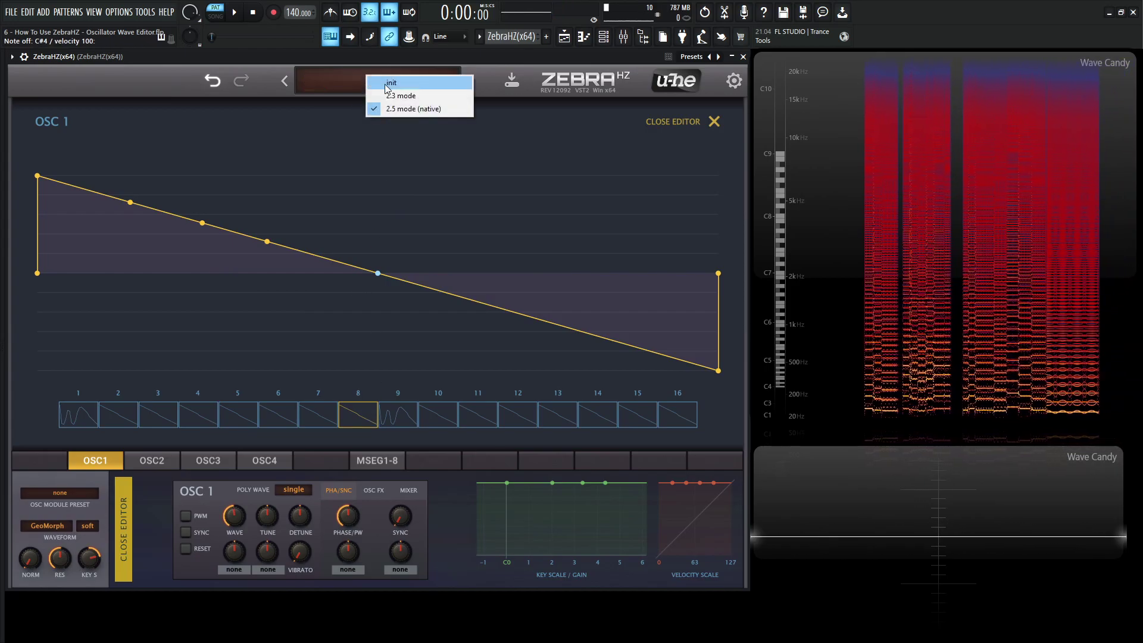
left_click(386, 84)
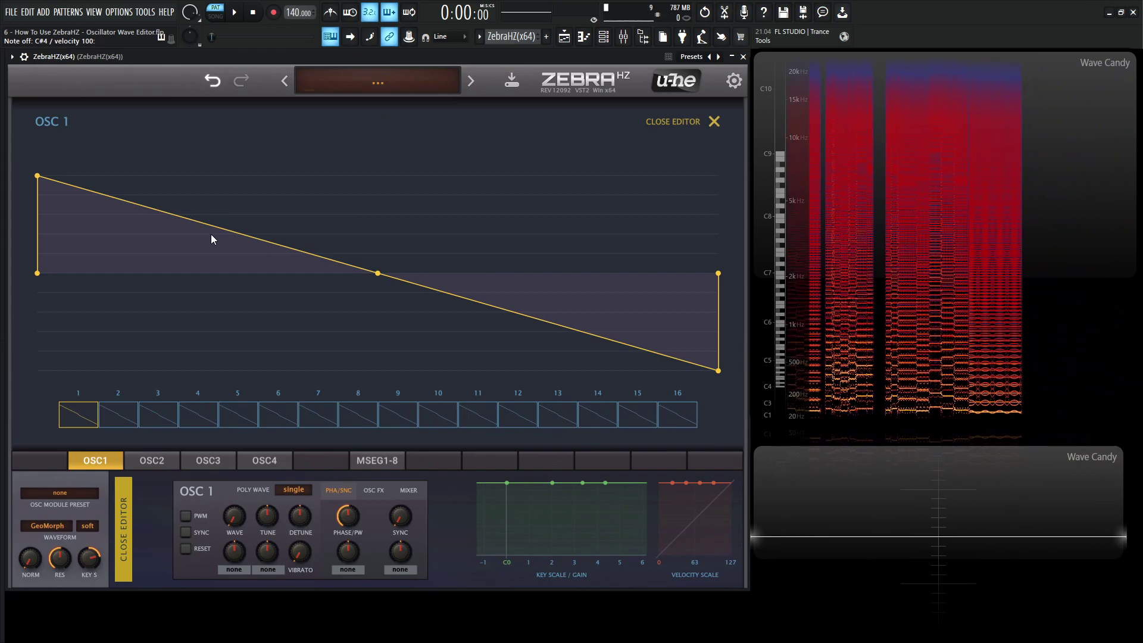
double_click(193, 211)
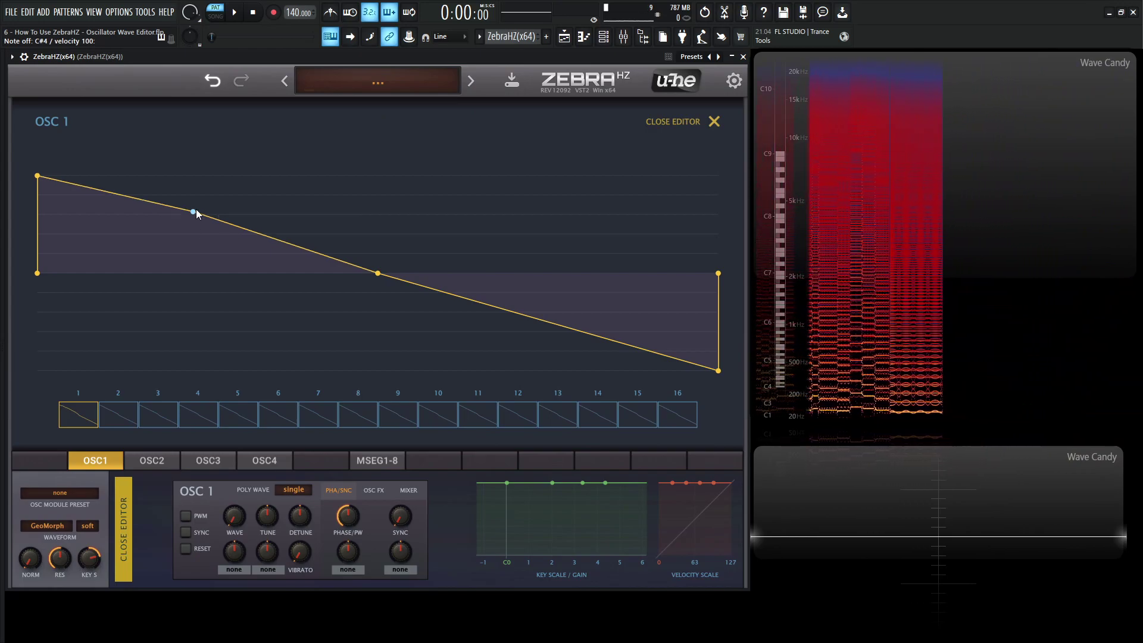
left_click_drag(194, 213, 131, 319)
double_click(259, 221)
double_click(352, 215)
double_click(343, 323)
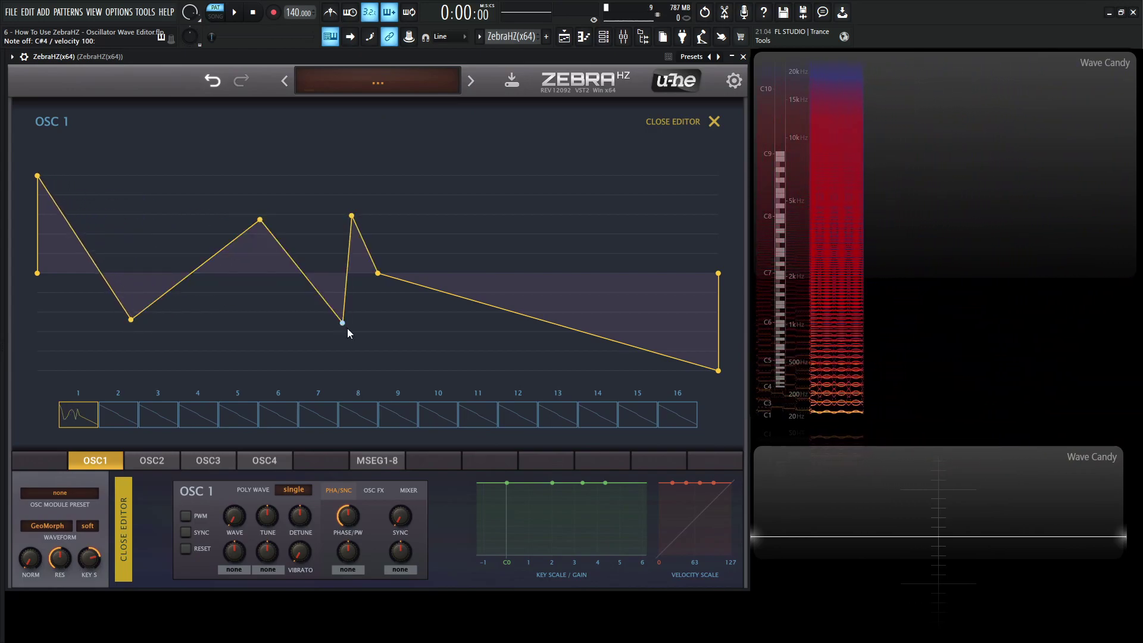
Add points to the second half of waveform 1 and move them to form a high peak followed by a low point
double_click(536, 195)
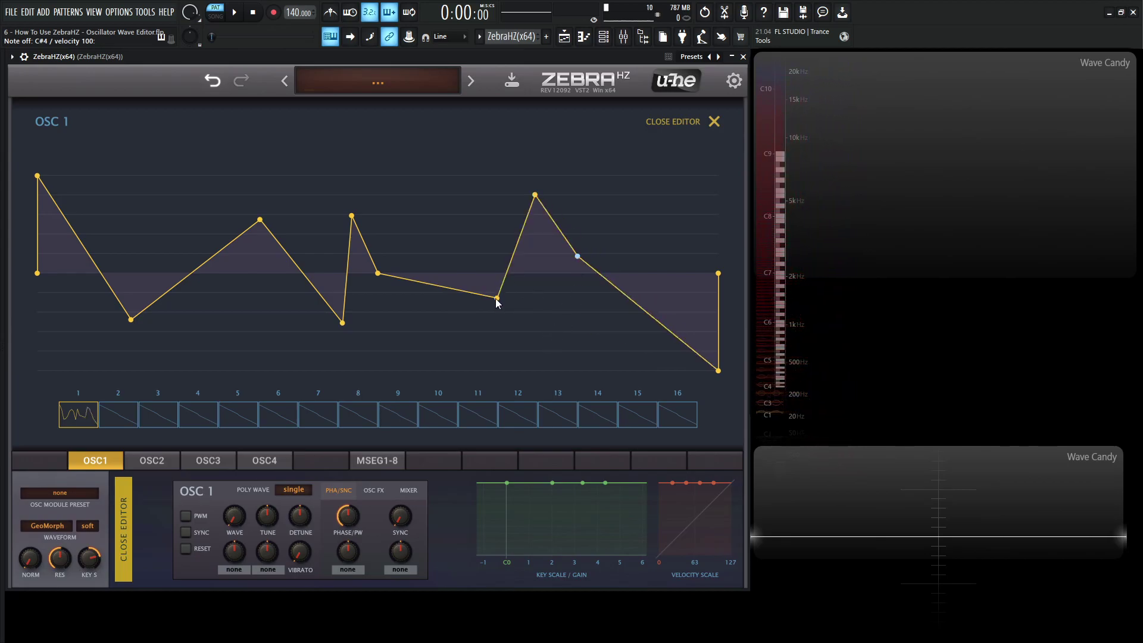
left_click_drag(498, 301, 457, 186)
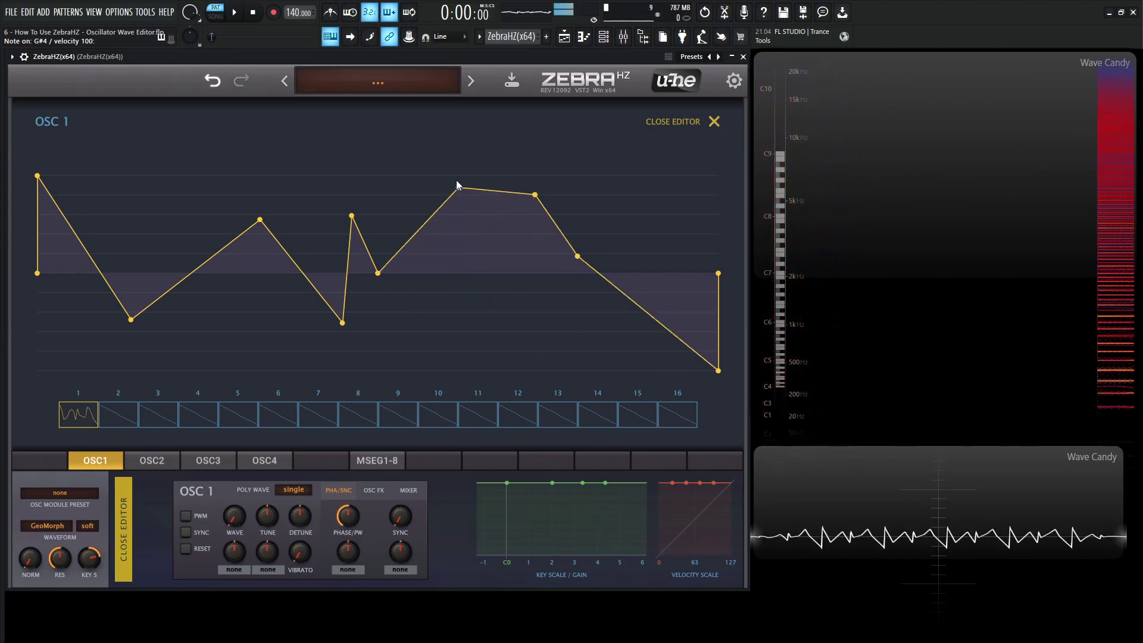
left_click_drag(535, 195, 534, 304)
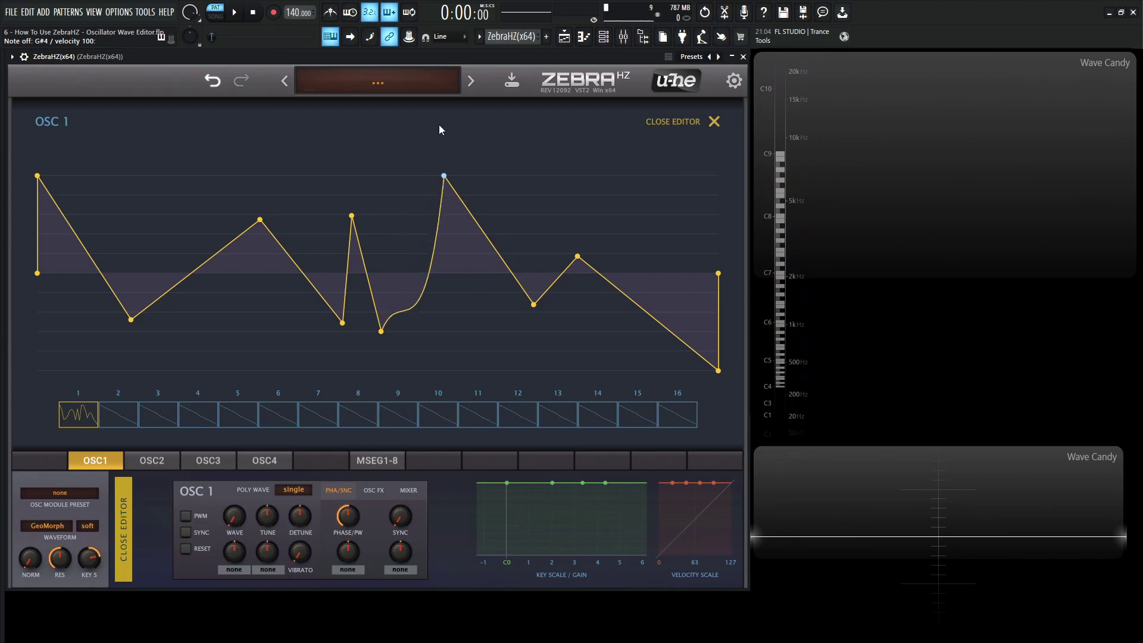
Bend the slopes on both sides of the tallest peak into a rounded crest and play test notes
left_click_drag(436, 140, 459, 241)
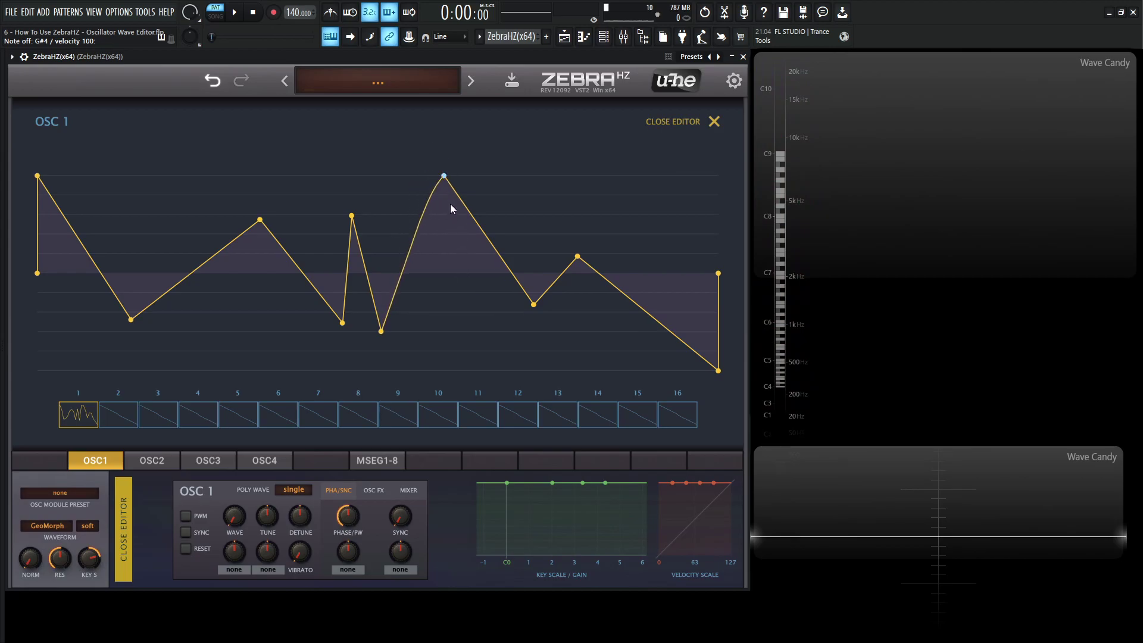
left_click_drag(450, 204, 451, 252)
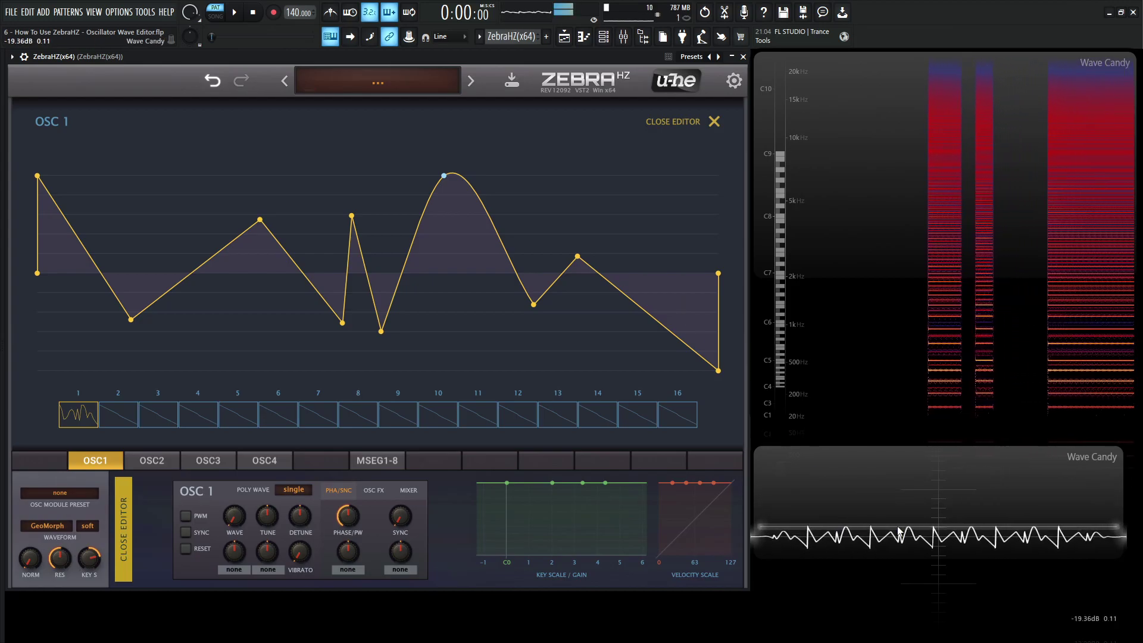
key("c")
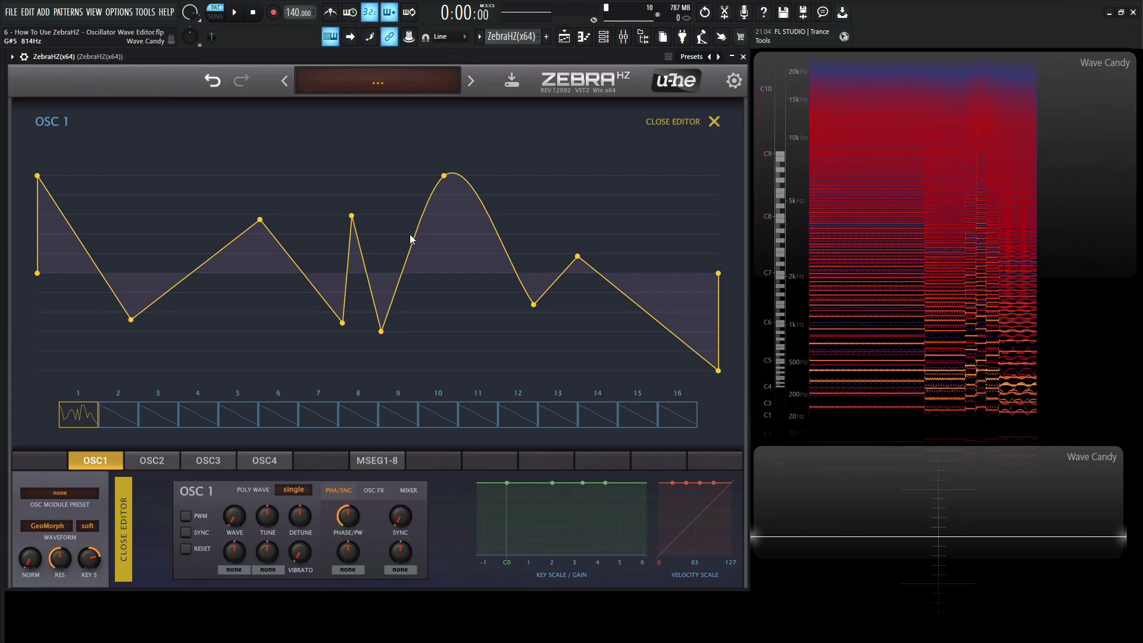
Select the six points below the rounded crest and shift them together slightly earlier in the waveform
left_click_drag(592, 205, 222, 342)
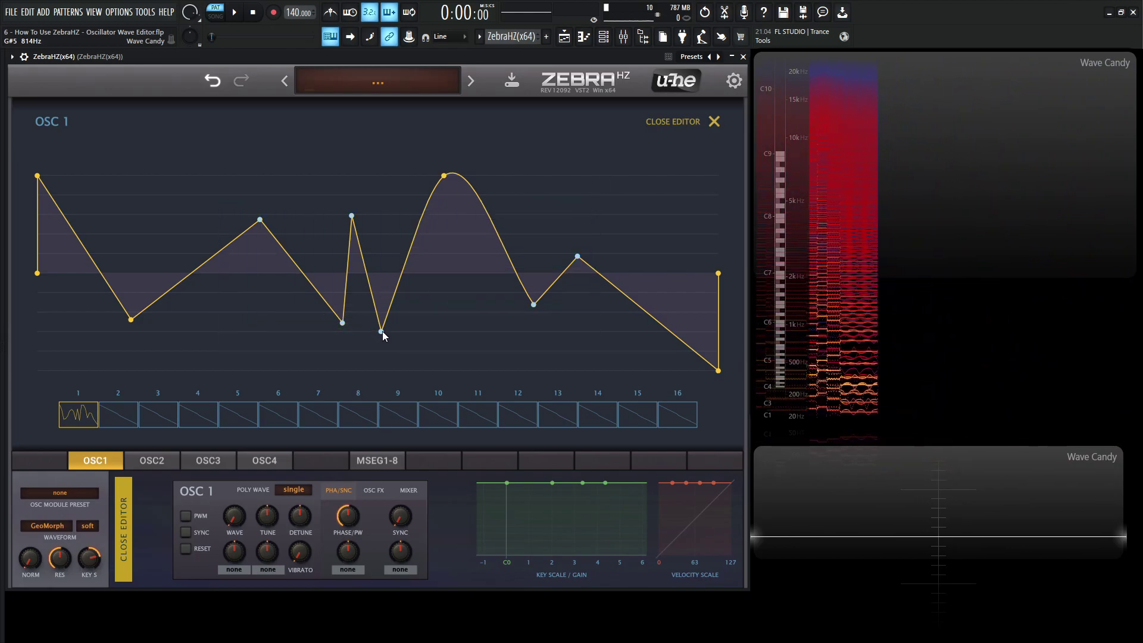
mouse_move(381, 331)
left_mouse_down()
mouse_move(397, 338)
mouse_move(355, 291)
mouse_move(375, 386)
mouse_move(344, 252)
mouse_move(259, 285)
mouse_move(286, 342)
mouse_move(420, 331)
mouse_move(344, 277)
mouse_move(316, 346)
mouse_move(444, 345)
mouse_move(328, 305)
mouse_move(444, 316)
mouse_move(317, 286)
mouse_move(401, 342)
mouse_move(367, 336)
left_mouse_up()
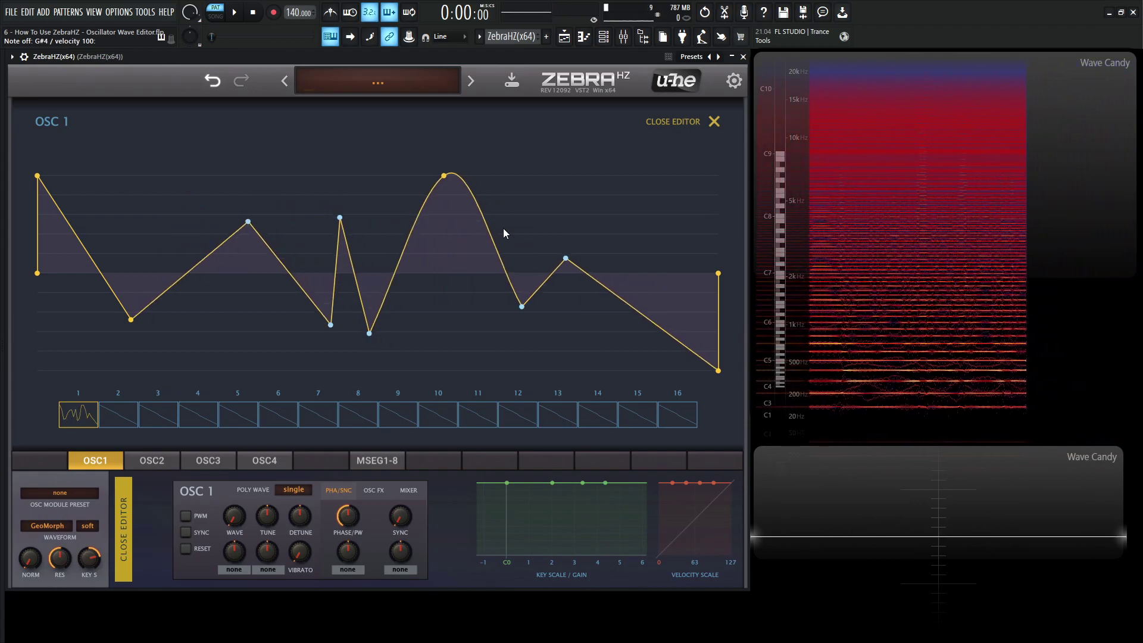
Insert a high point after the rounded crest, then add another point on the final falling slope and remove it
right_click(534, 211)
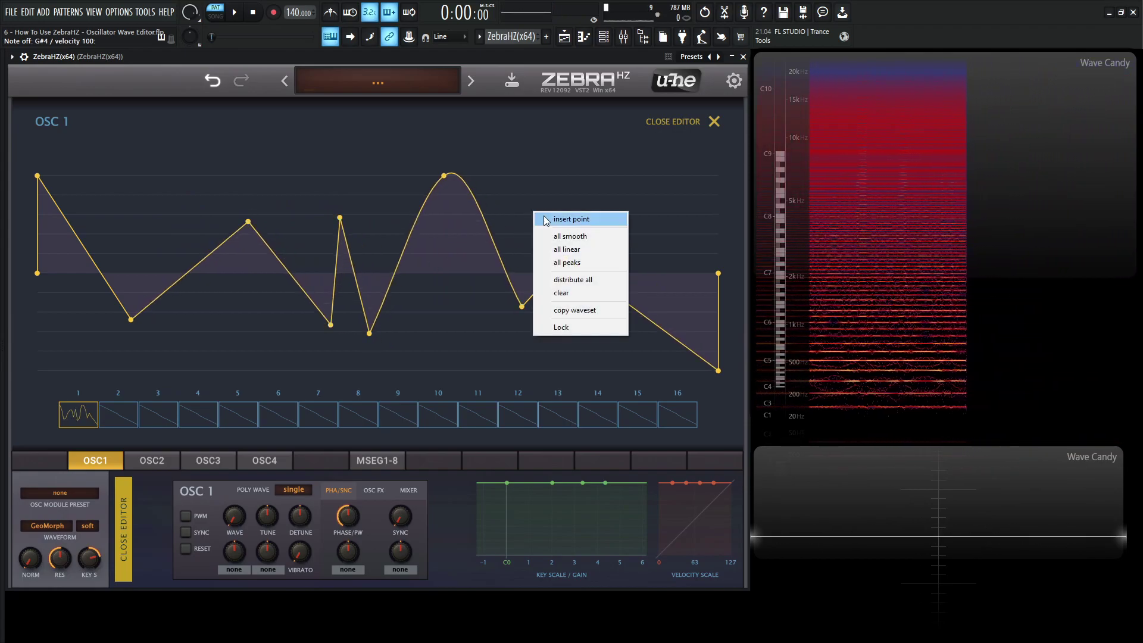
left_click(589, 220)
double_click(616, 277)
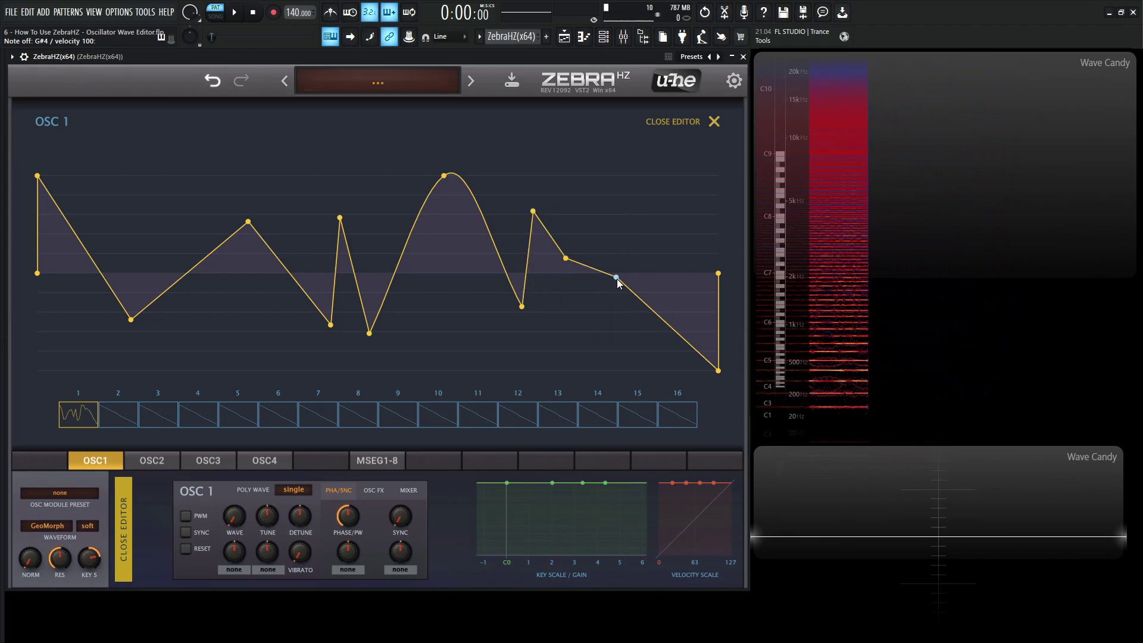
right_click(616, 279)
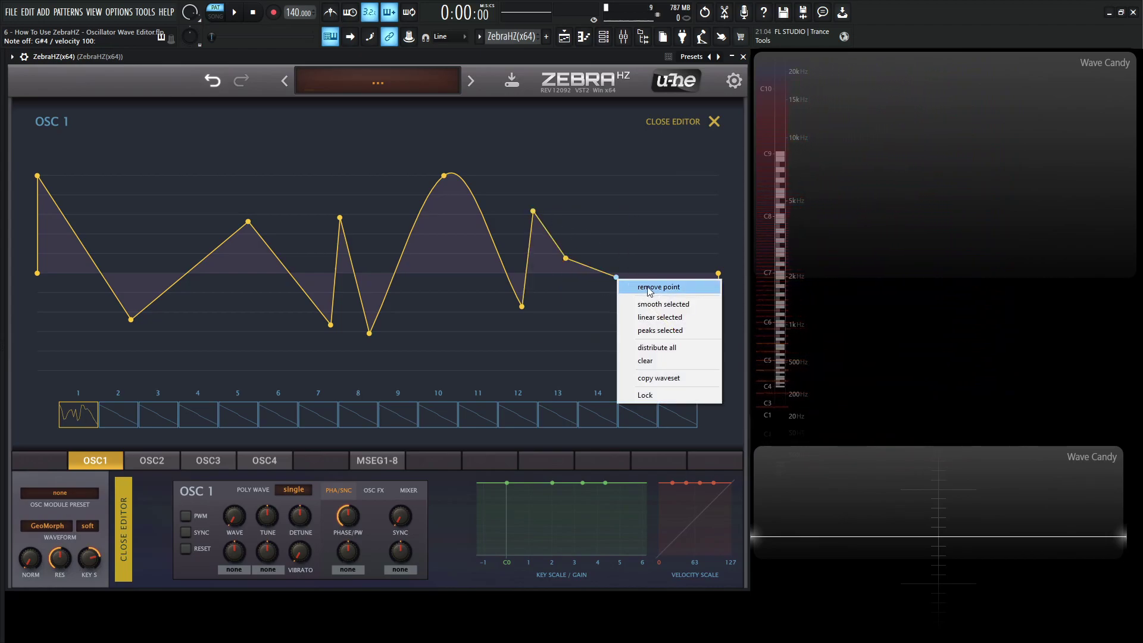
left_click(640, 288)
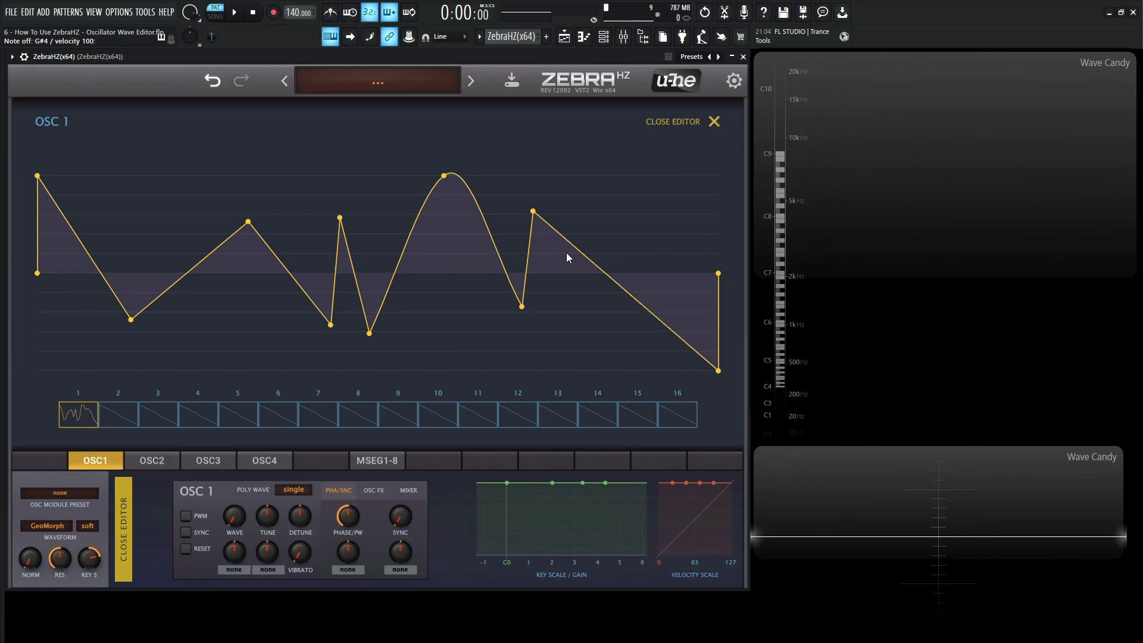
Remove the waveform points one by one from the final slope back to just after the first raised peak
double_click(535, 214)
right_click(522, 306)
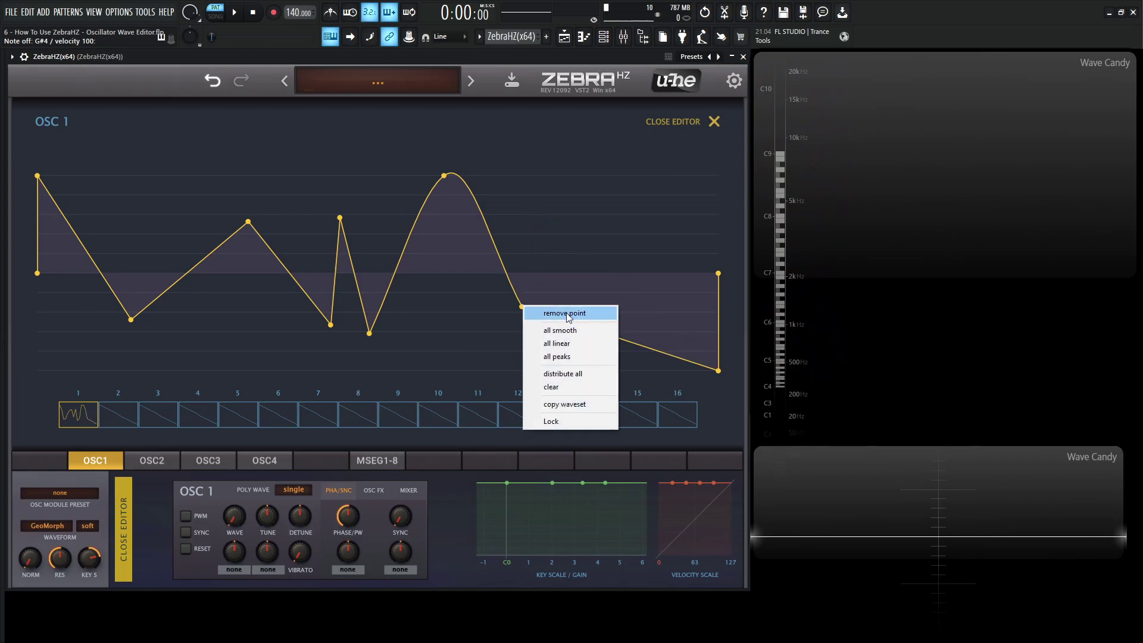
left_click(547, 313)
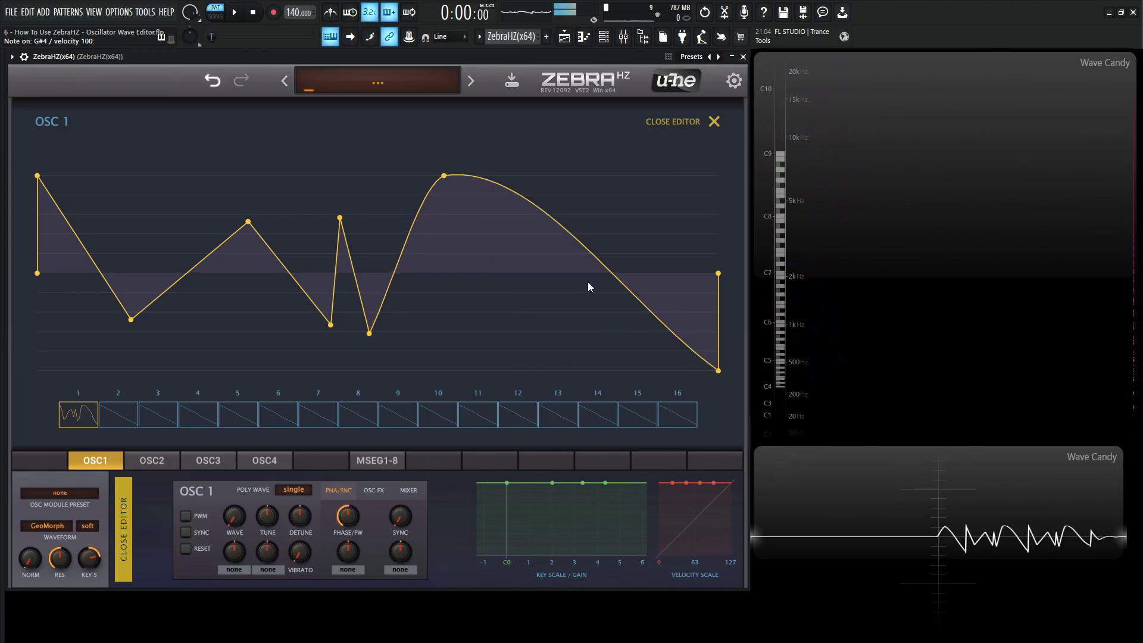
double_click(446, 176)
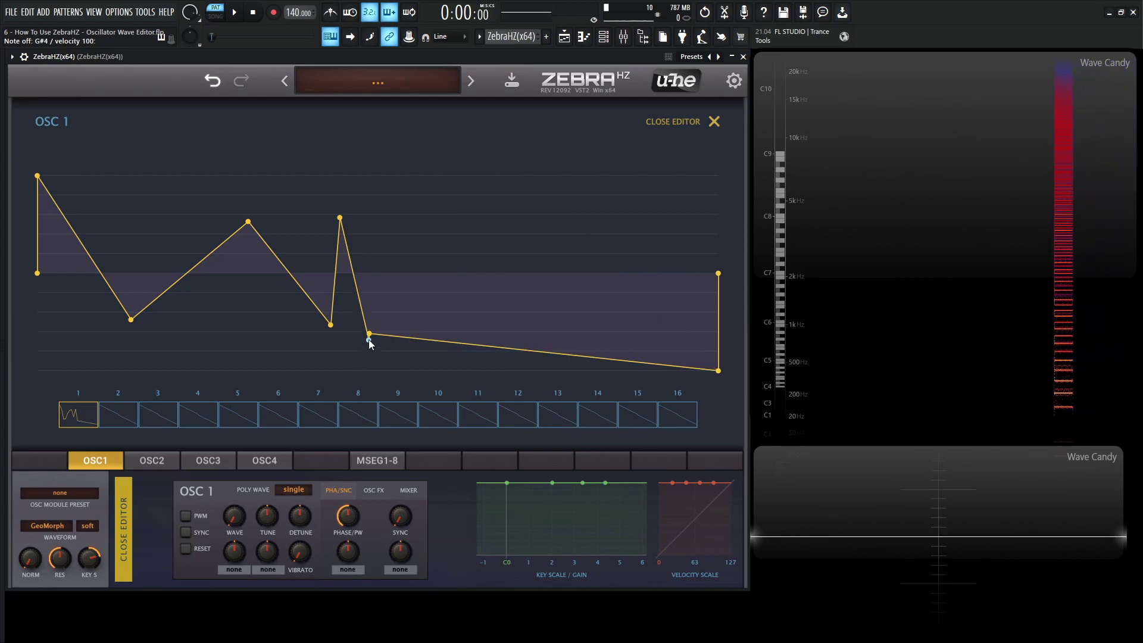
double_click(369, 335)
double_click(339, 219)
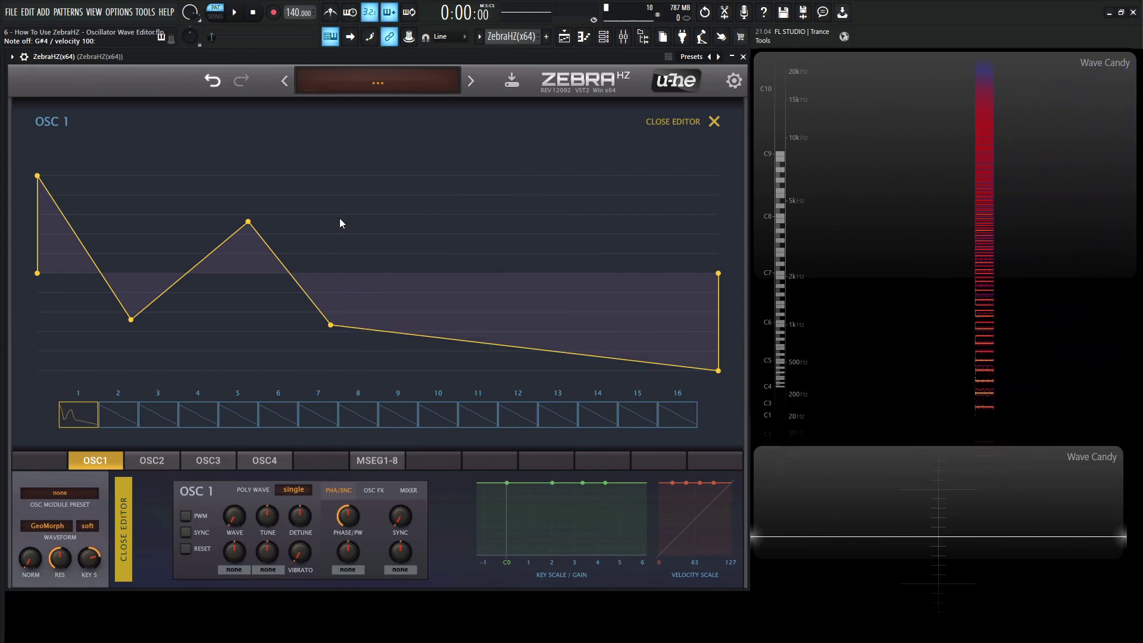
double_click(328, 326)
right_click(376, 268)
left_click(400, 235)
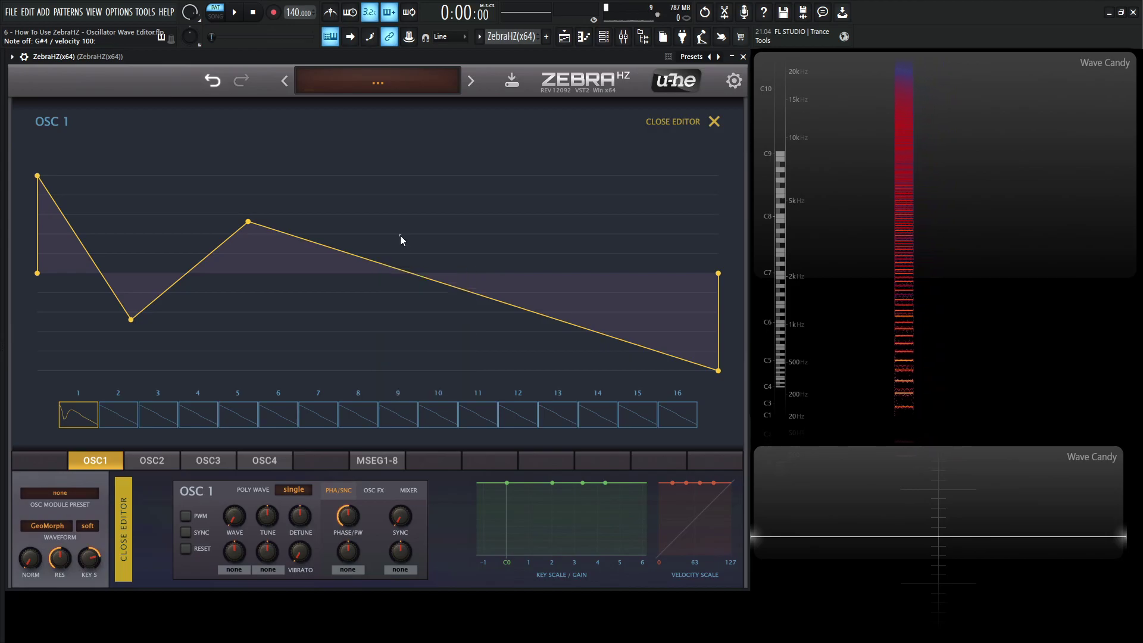
Rebuild the waveform's zigzag after the first raised peak by placing new alternating low and high points
double_click(396, 288)
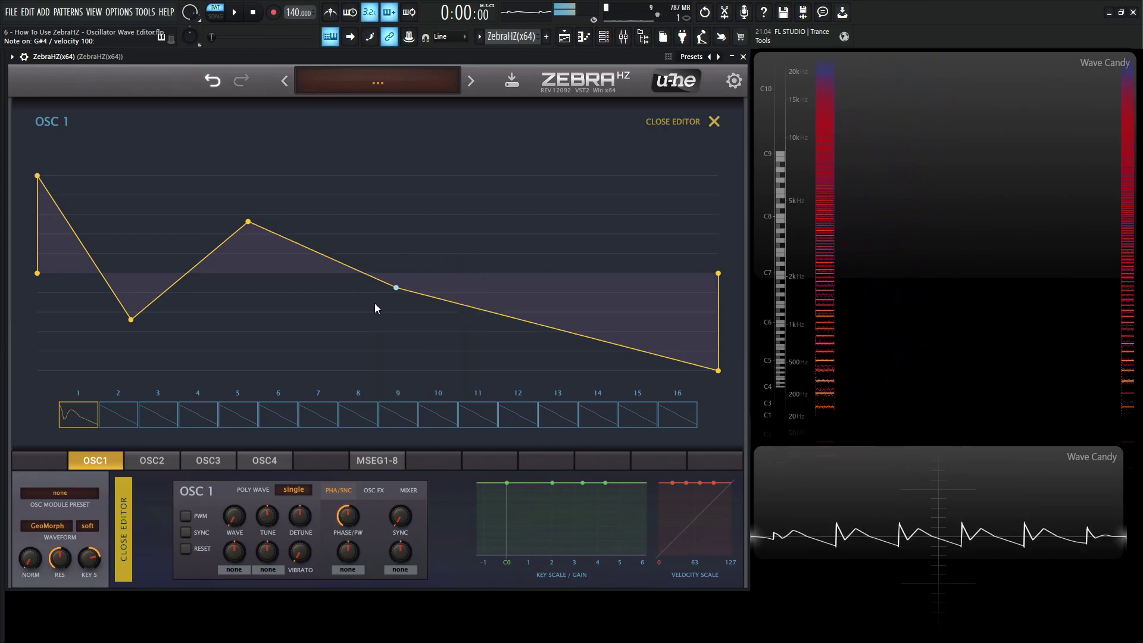
left_click_drag(396, 288, 558, 245)
left_click_drag(464, 207, 375, 307)
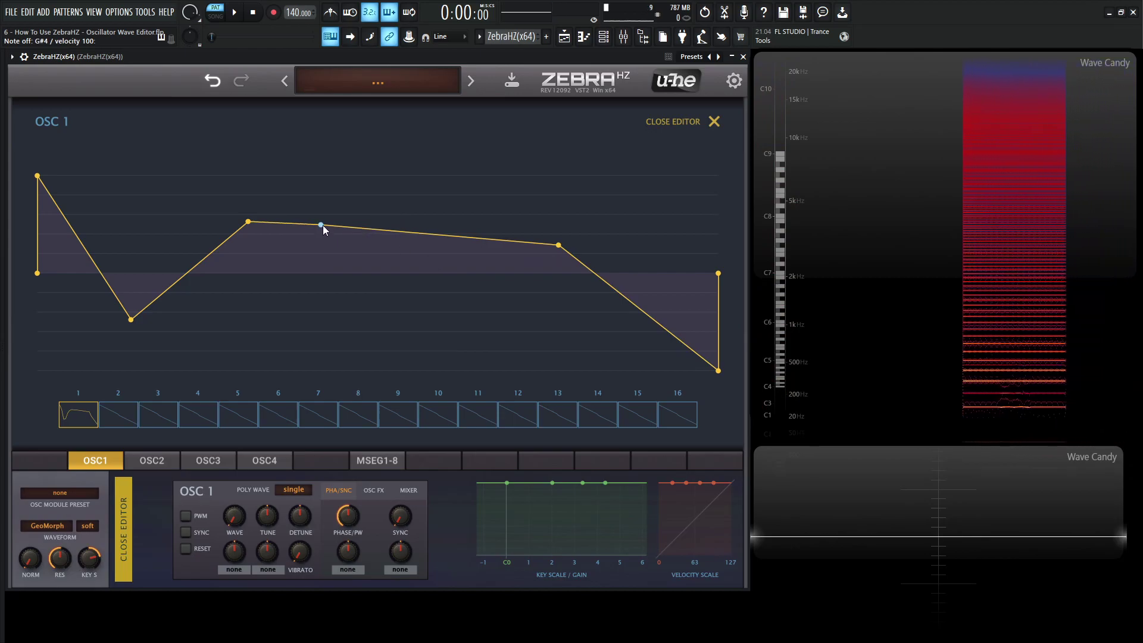
left_click_drag(322, 227, 317, 371)
left_click(380, 219)
left_click(439, 333)
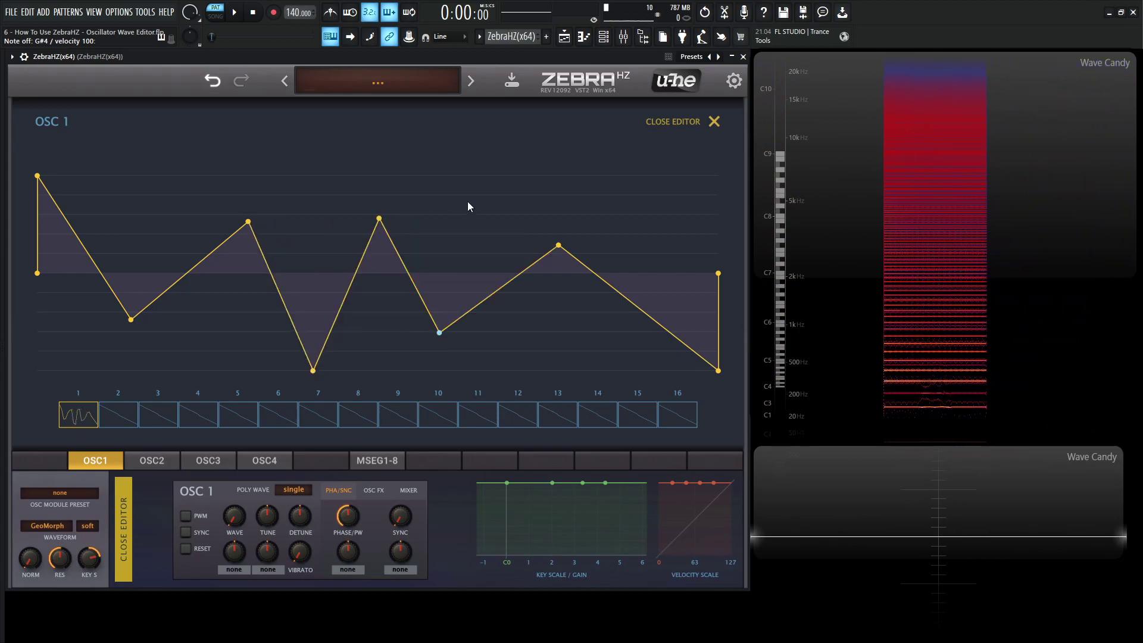
left_click(467, 200)
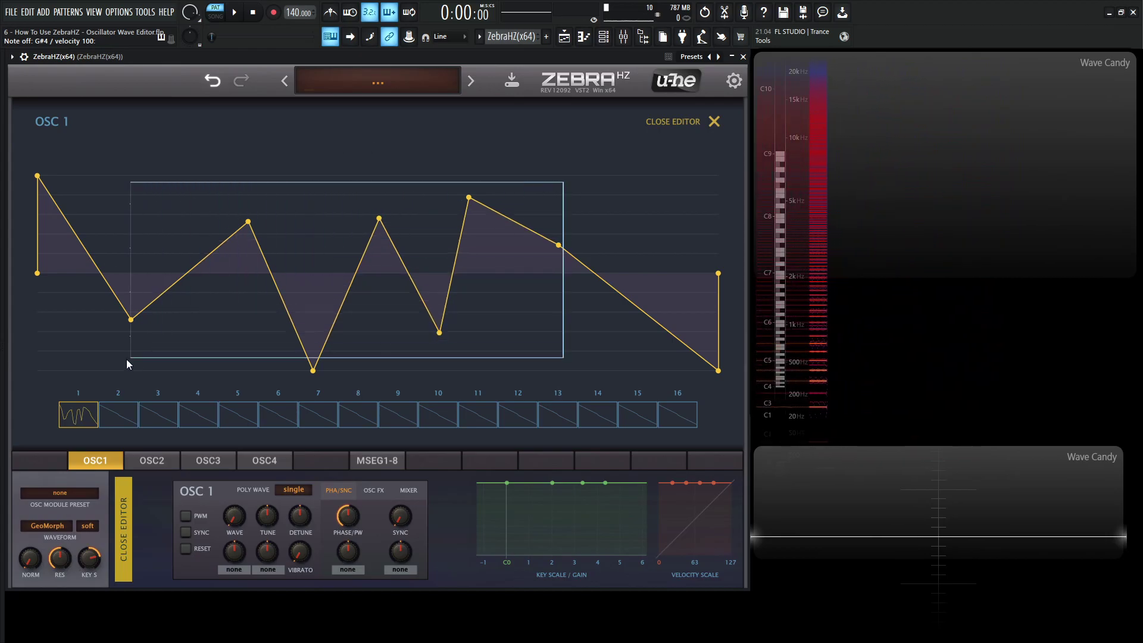
Select all the inner zigzag points and apply smooth selected to them
left_click_drag(126, 359, 107, 372)
right_click(422, 203)
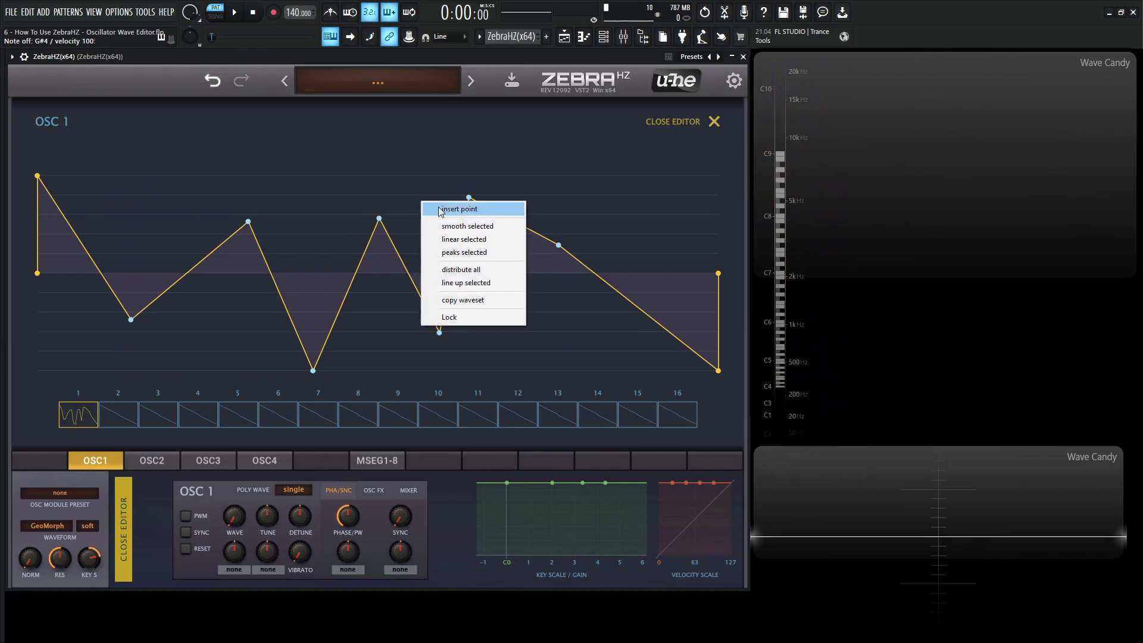
left_click(481, 227)
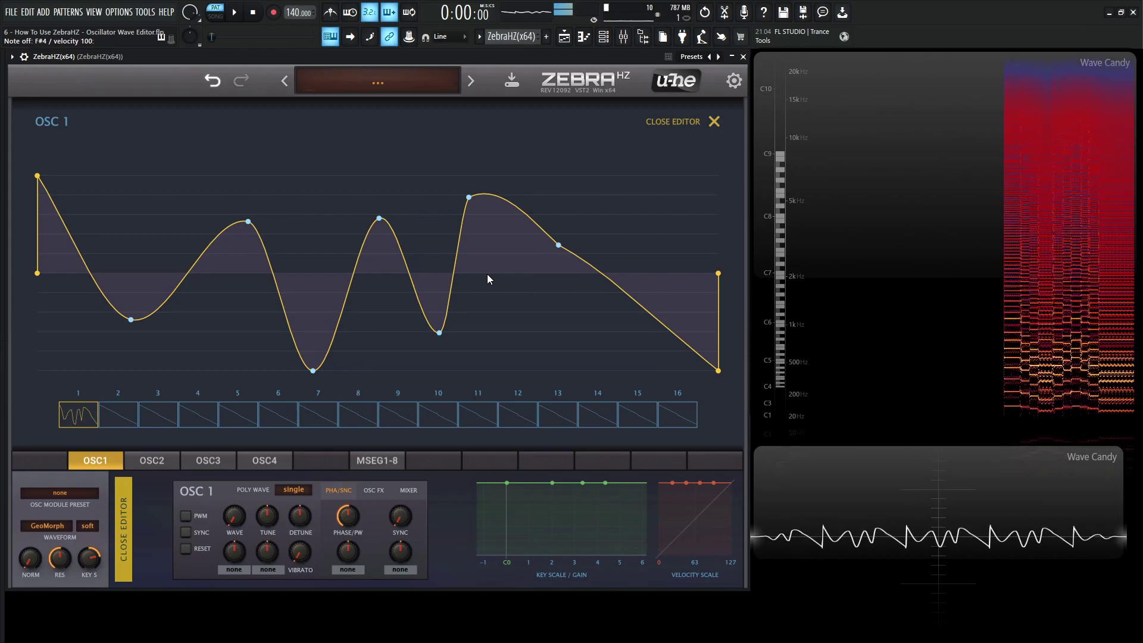
Apply linear selected to the selected points, play test notes, and change them to peaks selected
right_click(425, 224)
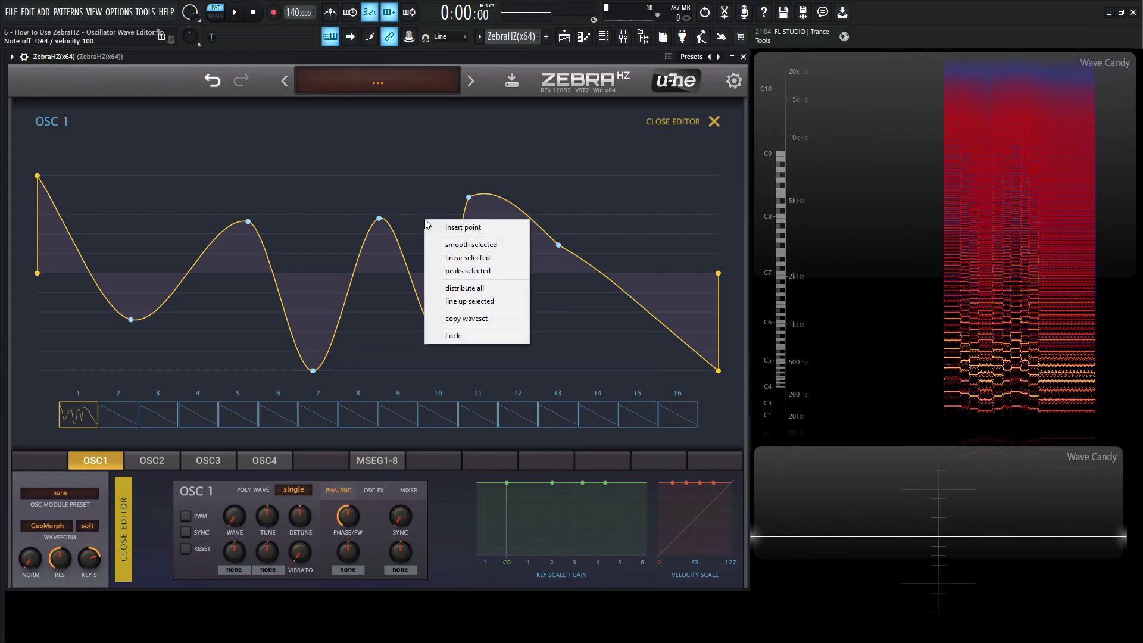
left_click(468, 256)
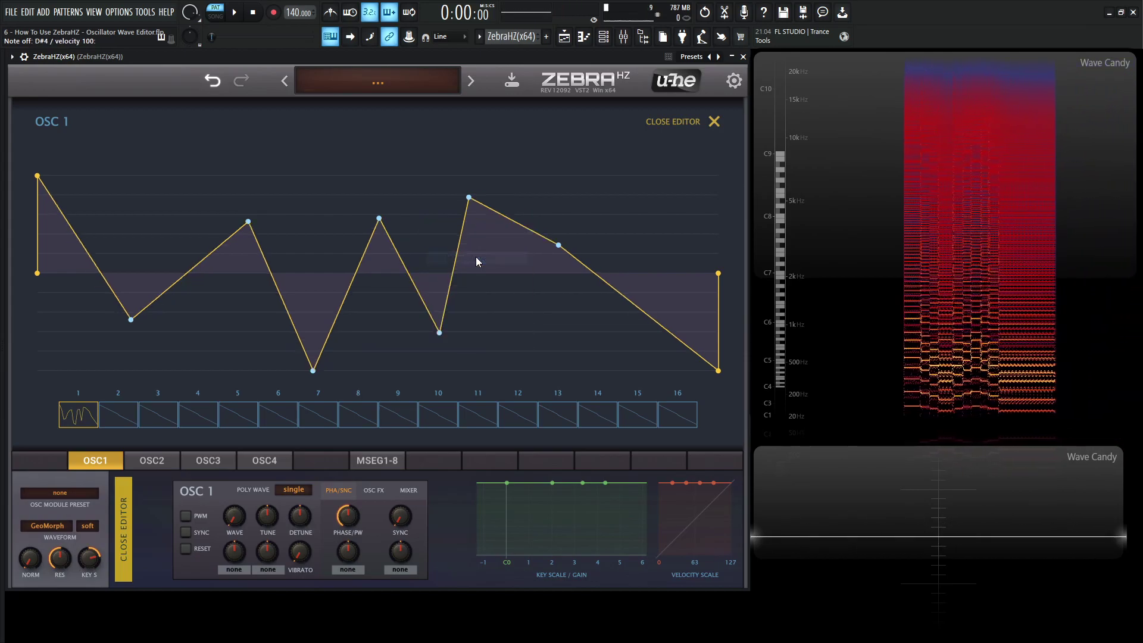
right_click(311, 255)
left_click(384, 305)
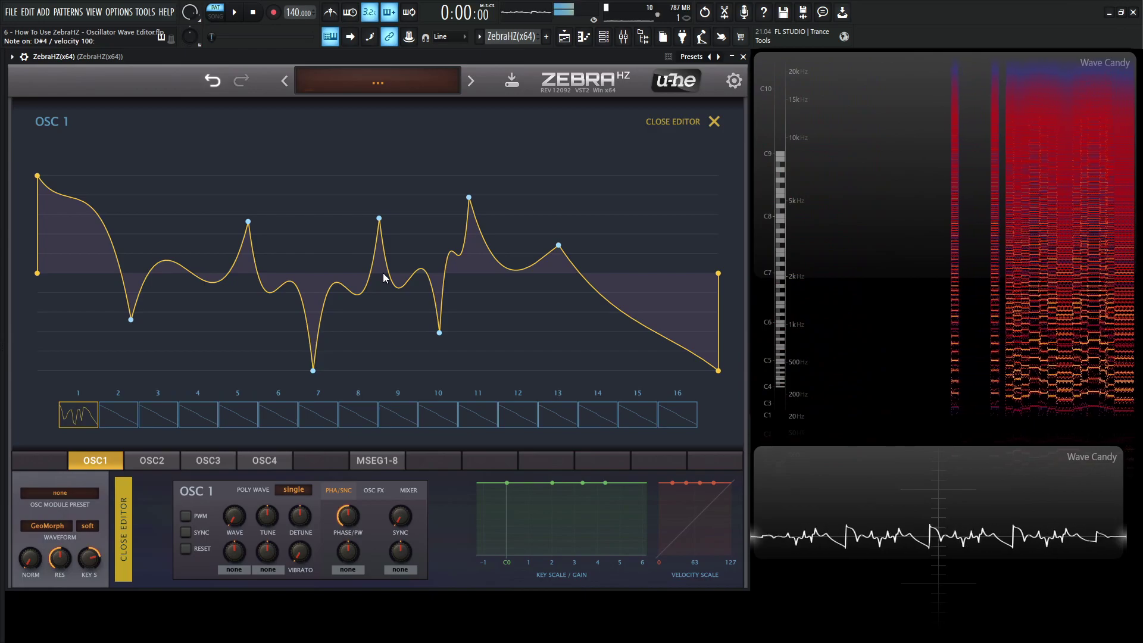
Deselect the points and space them evenly across waveform 1 with distribute all
left_click(511, 297)
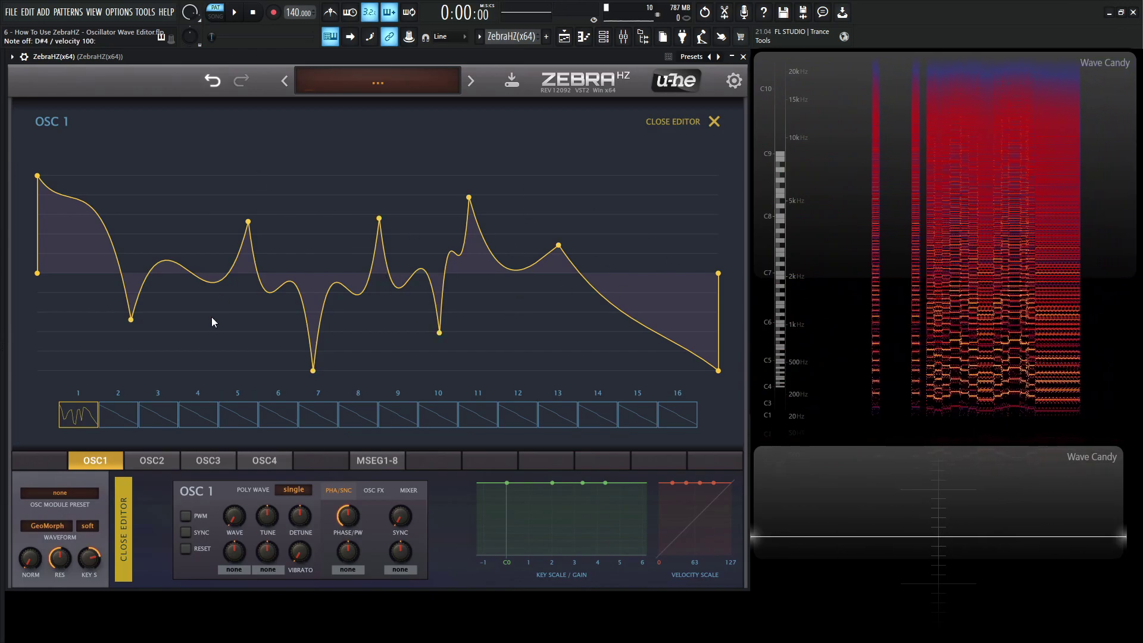
right_click(506, 296)
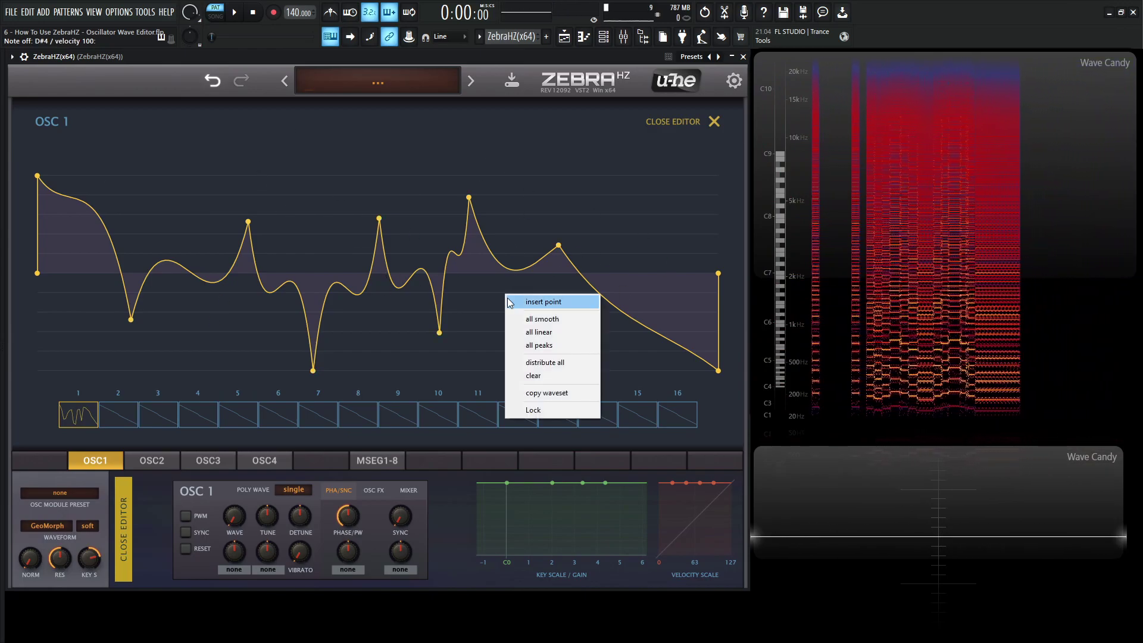
left_click(580, 361)
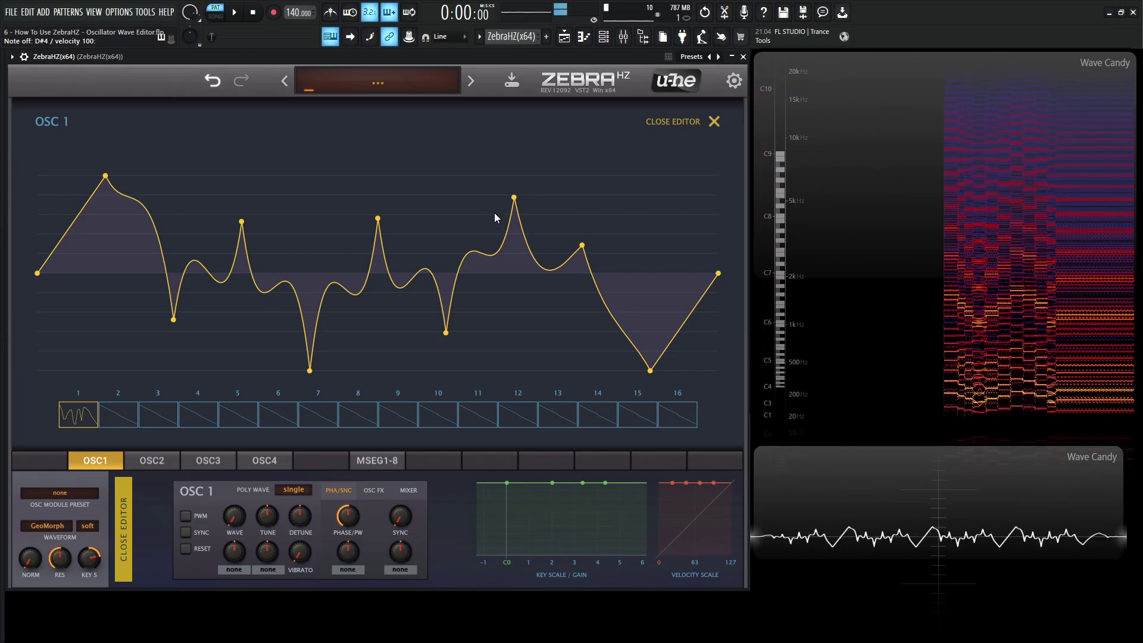
Reset the patch to the default sawtooth, then add points to the first half of waveform 1 and shape them into a dip and raised plateau
left_click(406, 88)
left_click(423, 103)
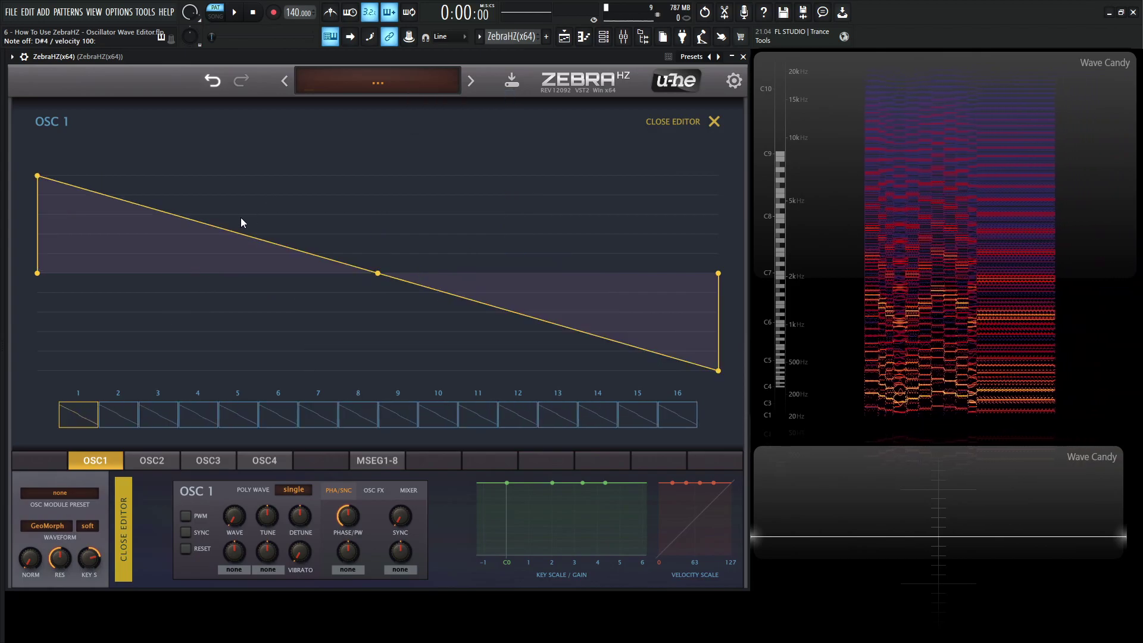
double_click(207, 225)
double_click(246, 237)
double_click(289, 249)
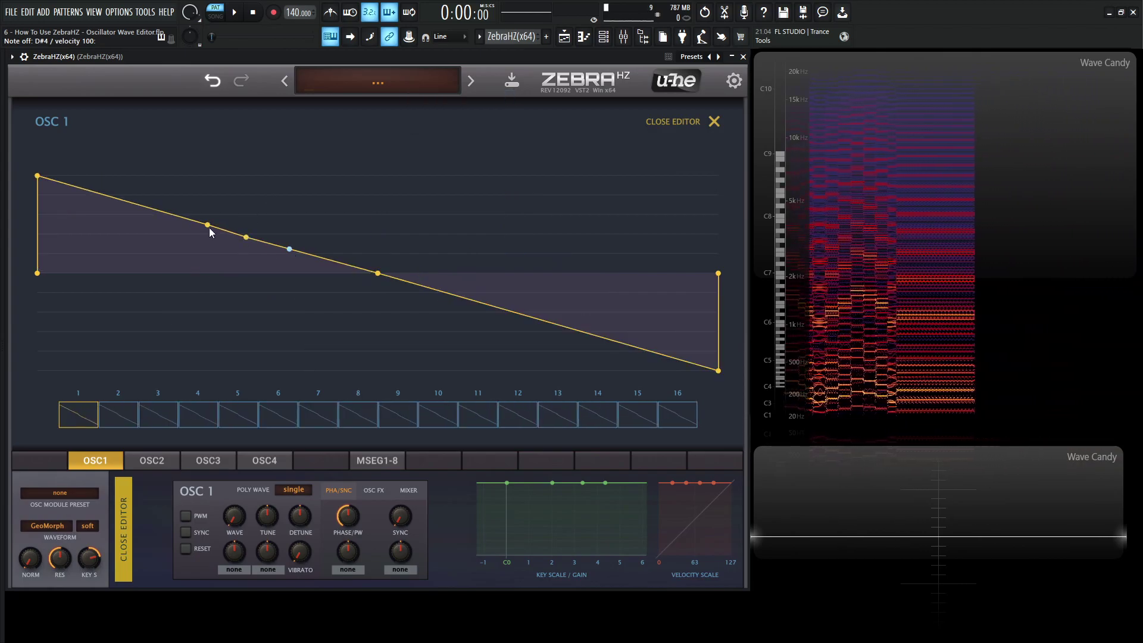
left_click_drag(207, 225, 207, 292)
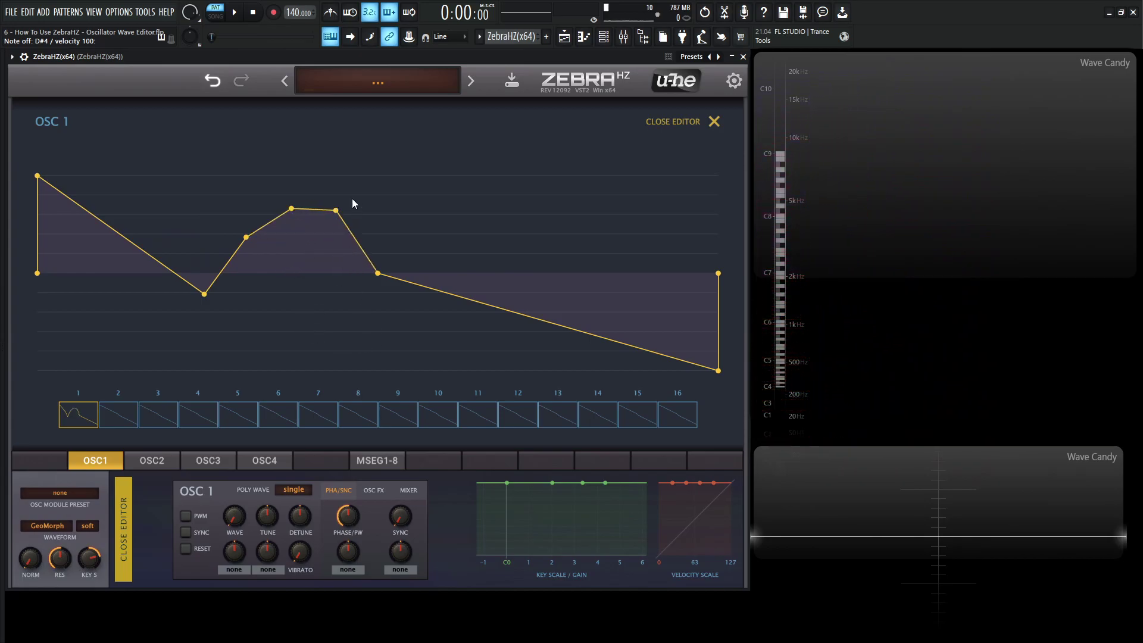
Select the four points from the dip to the end of the plateau, apply line up selected, and play test notes
left_click_drag(184, 308, 184, 307)
right_click(237, 269)
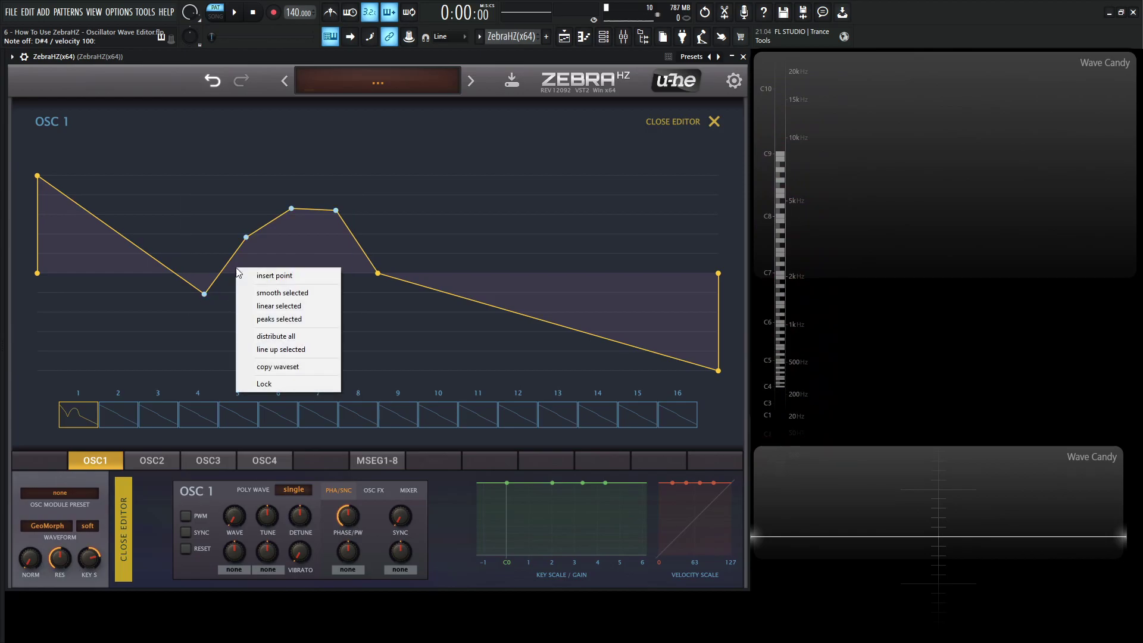
left_click(293, 350)
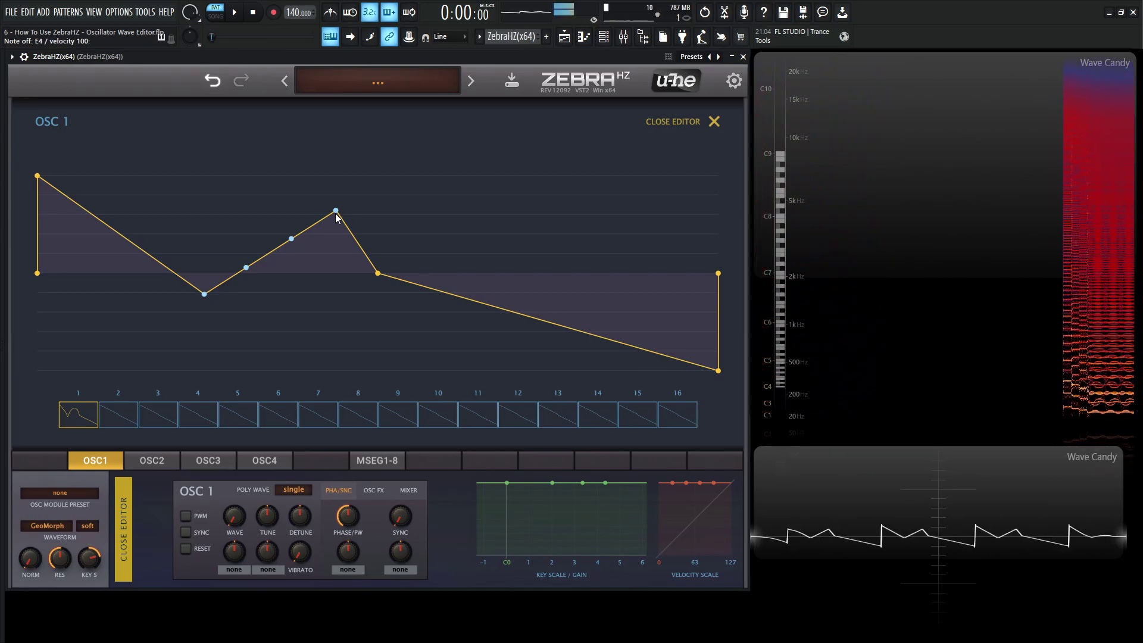
key("h")
key("g")
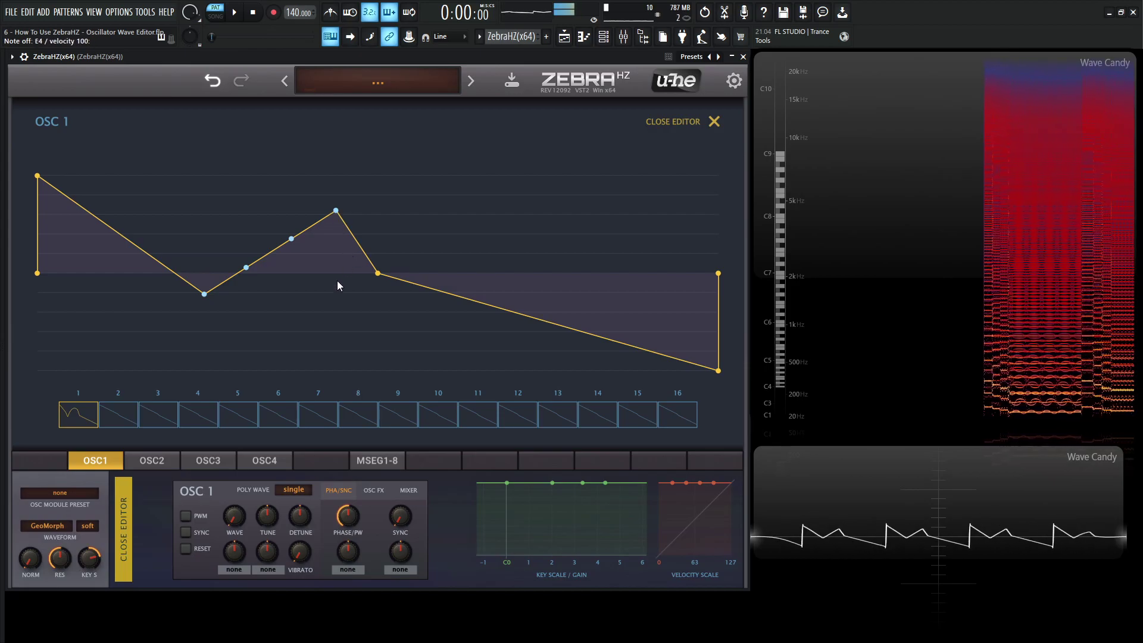
Clear waveform 1 to a flat line, then raise the point before the centre to maximum and pull the centre point down into a trough
right_click(326, 301)
left_click(371, 381)
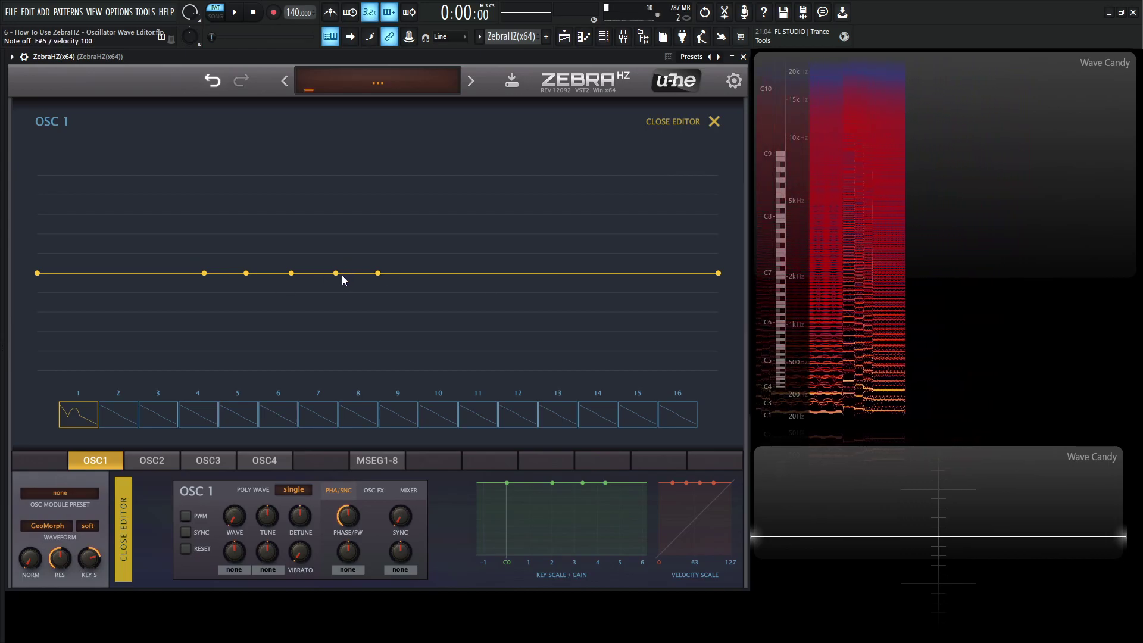
left_click_drag(335, 273, 336, 175)
left_click_drag(377, 273, 392, 353)
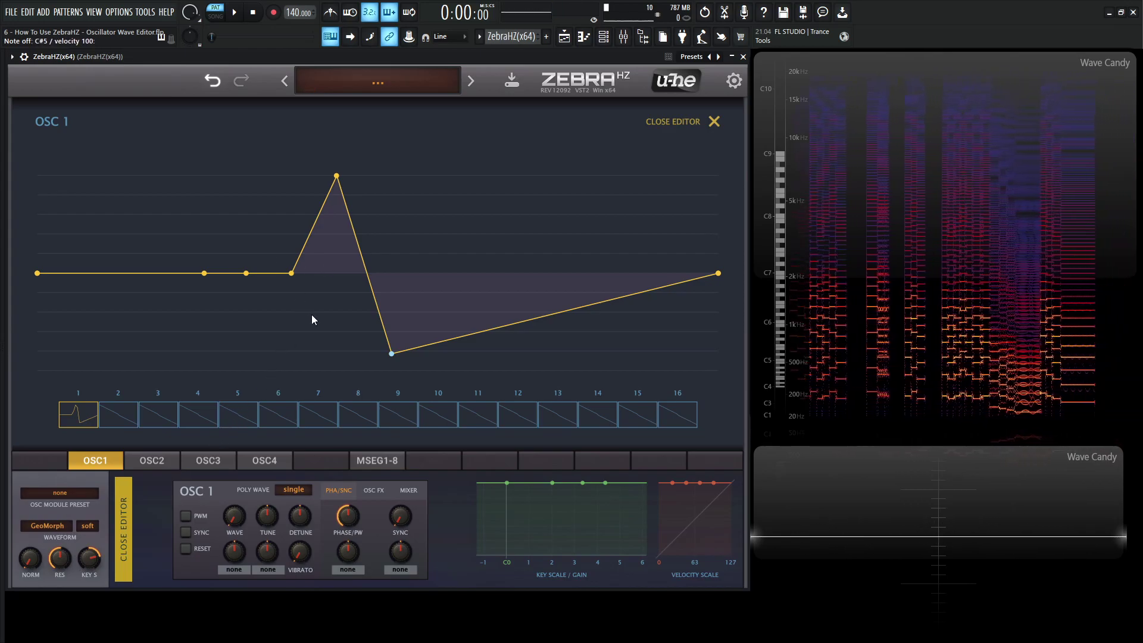
Close the wave editor, copy OSC 1's module settings, and paste them into OSC 2
left_click(119, 512)
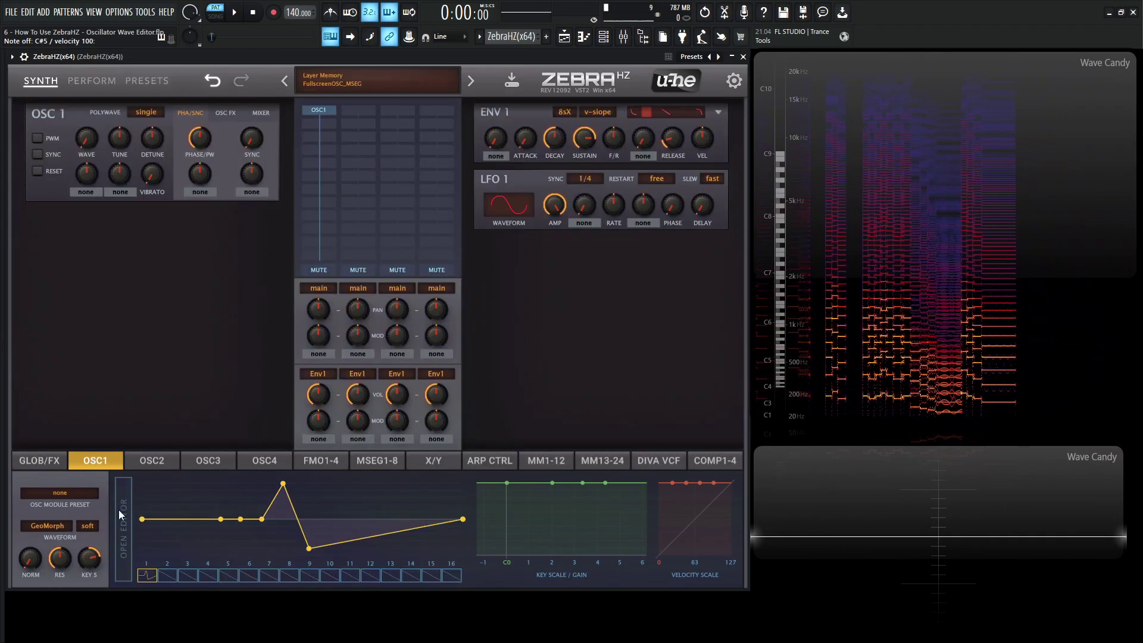
left_click(69, 494)
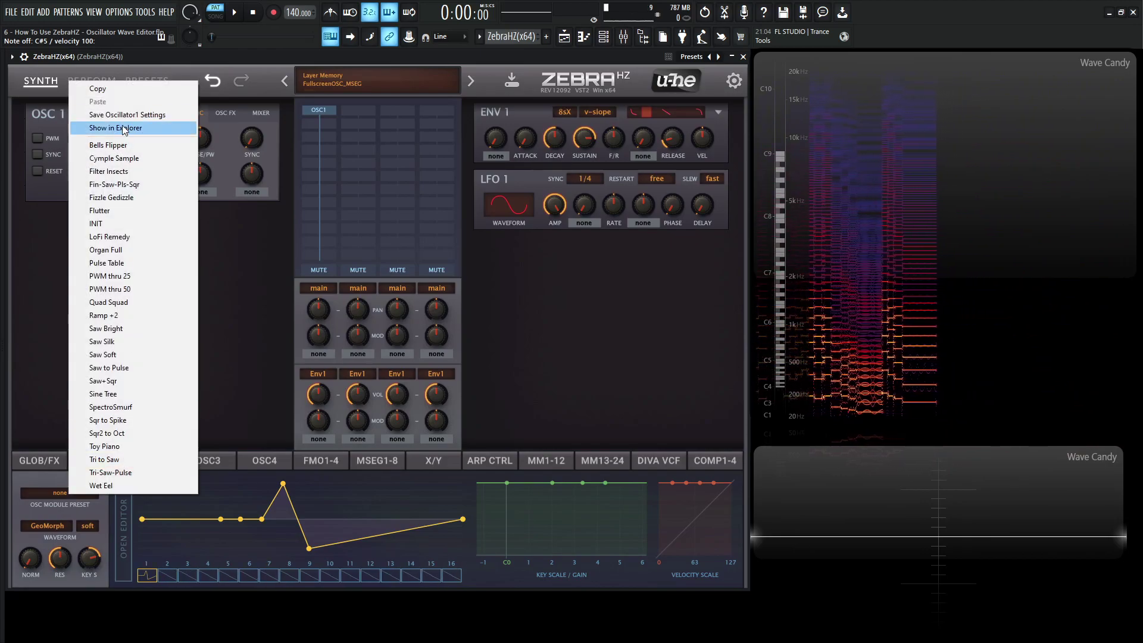
left_click(116, 91)
left_click(153, 460)
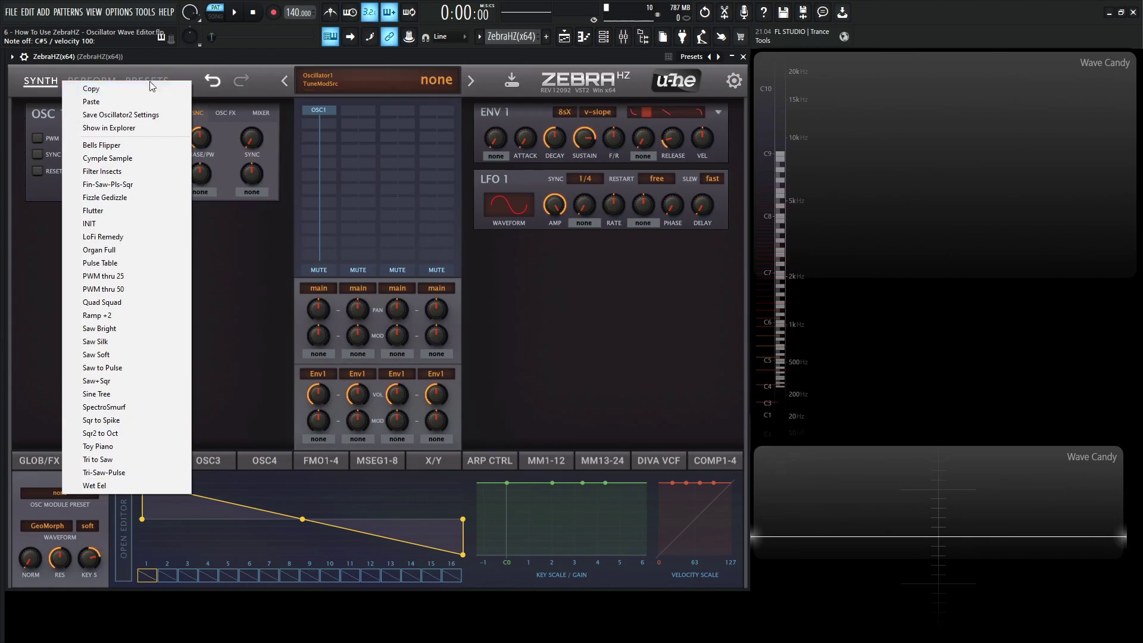
left_click(152, 101)
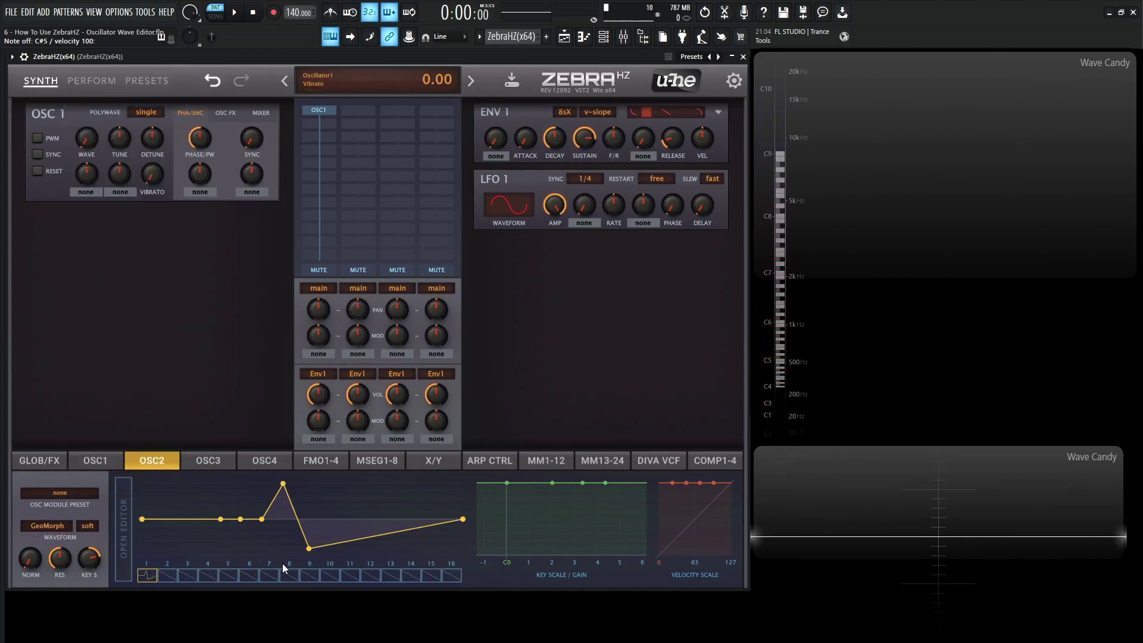
Reopen OSC 1 in the wave editor, select its inner points, and copy the waveset
left_click(109, 460)
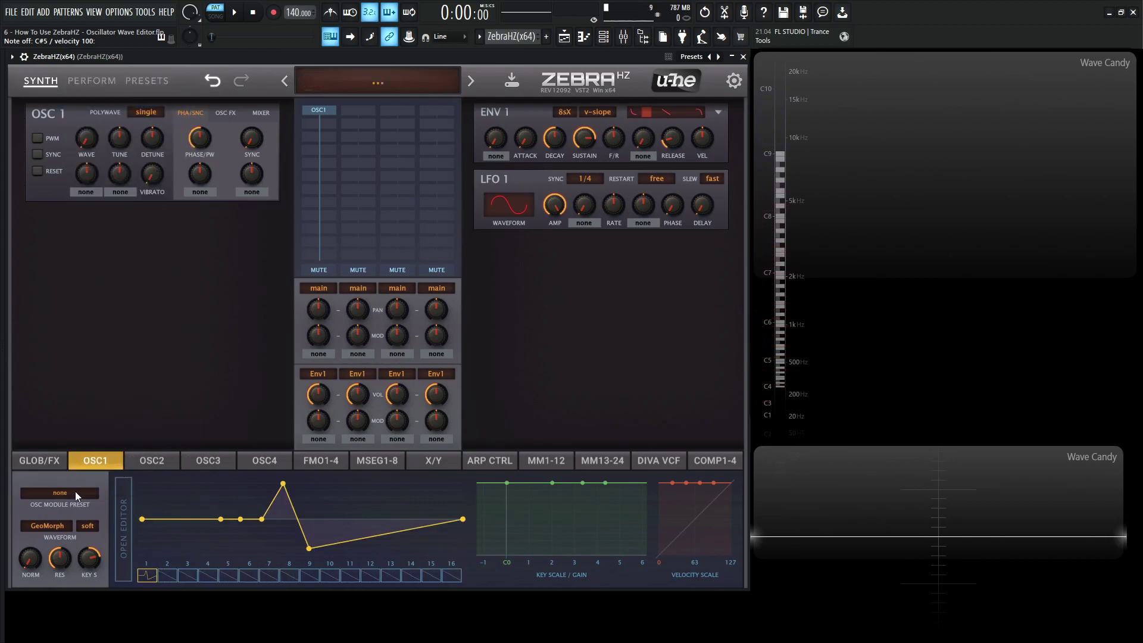
left_click(124, 518)
right_click(250, 214)
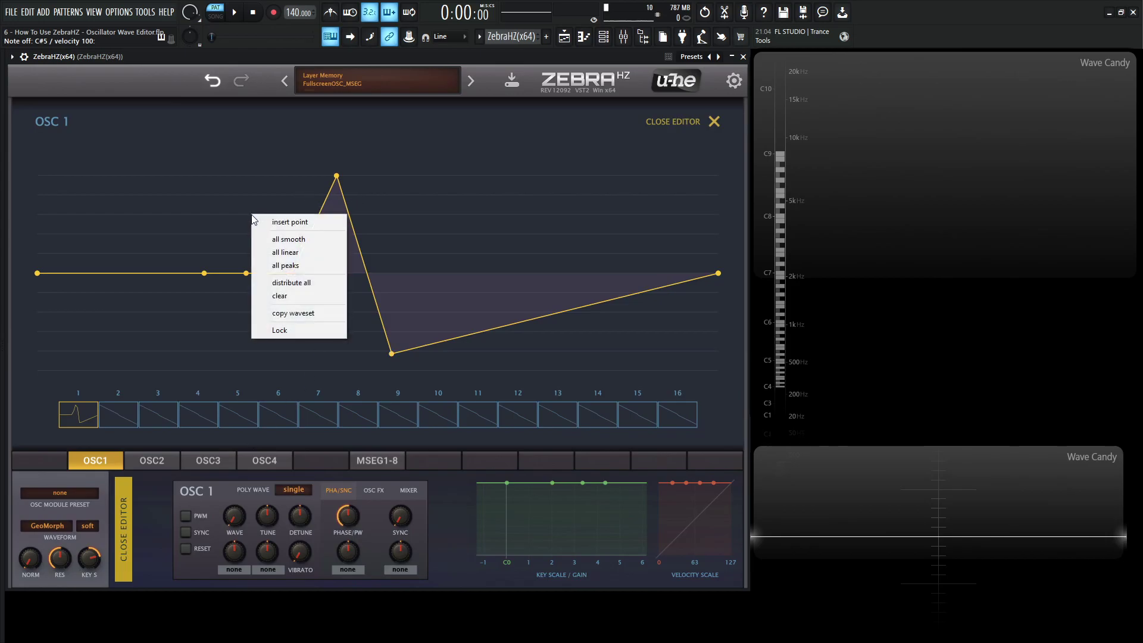
left_click(195, 202)
left_click_drag(161, 174, 444, 372)
right_click(379, 231)
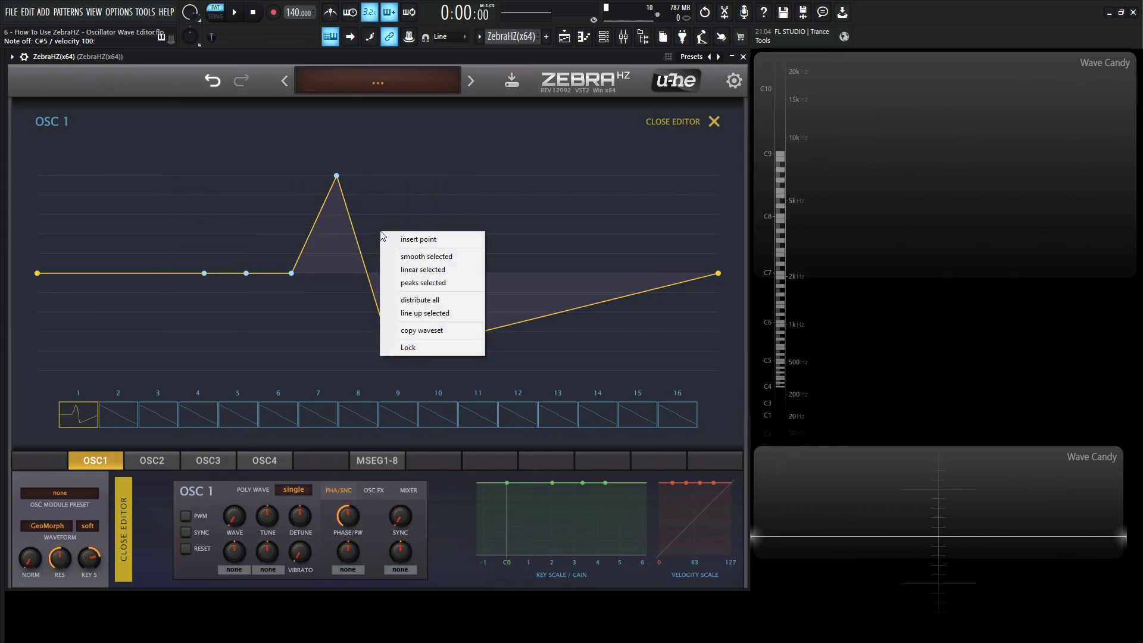
left_click(421, 329)
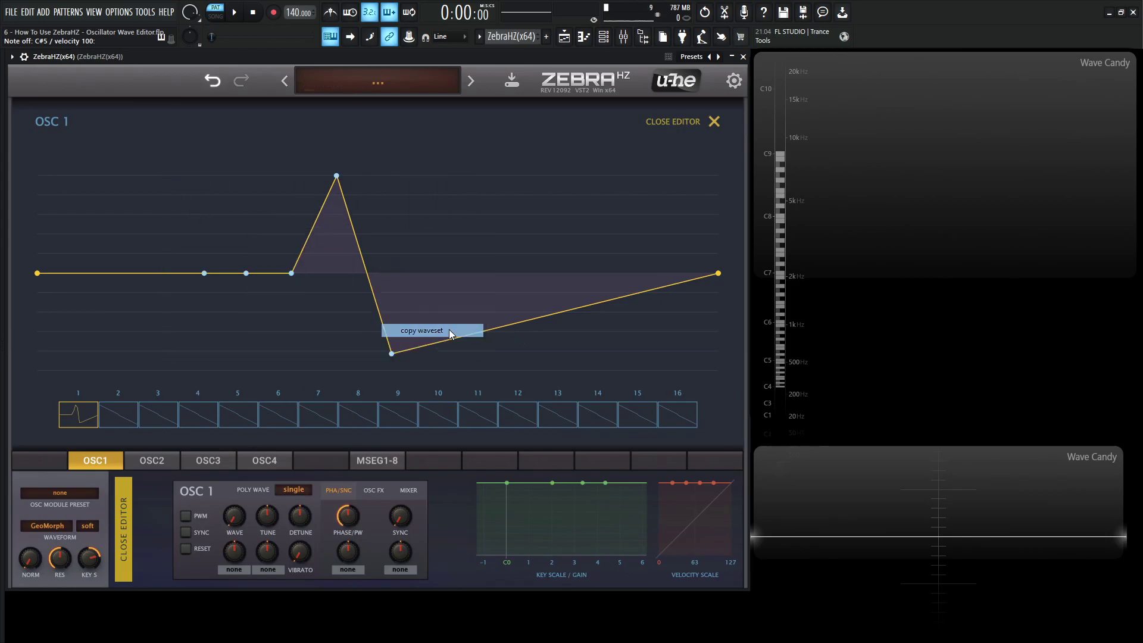
Close OSC 1's editor, open OSC 2 in the wave editor, and paste the copied waveset there
left_click(714, 122)
left_click(153, 462)
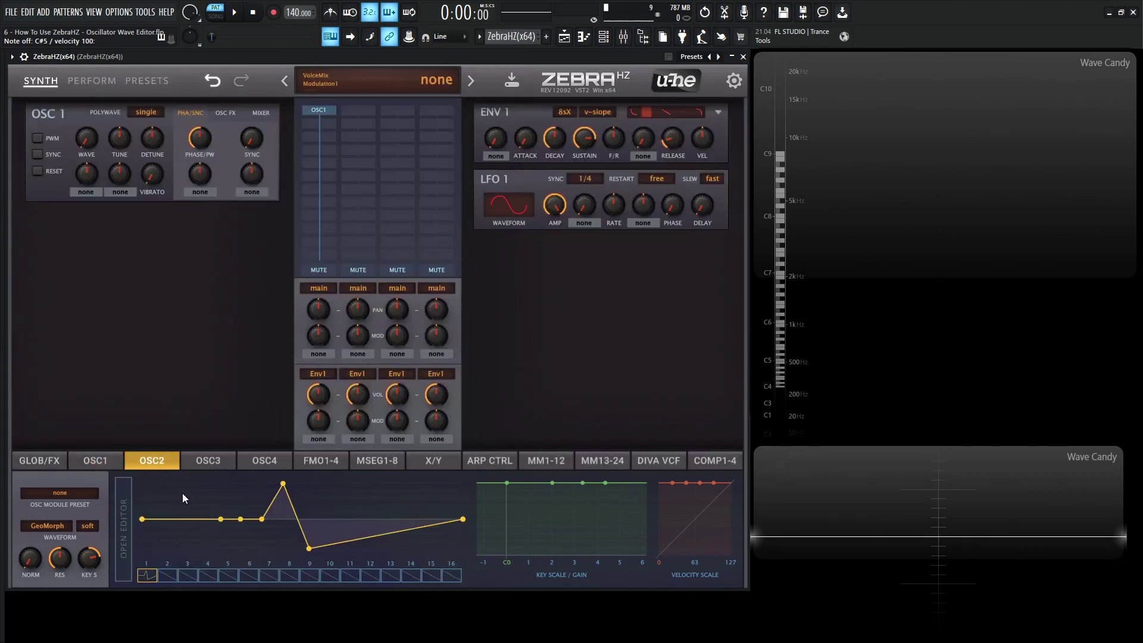
left_click(123, 526)
right_click(288, 266)
left_click(327, 366)
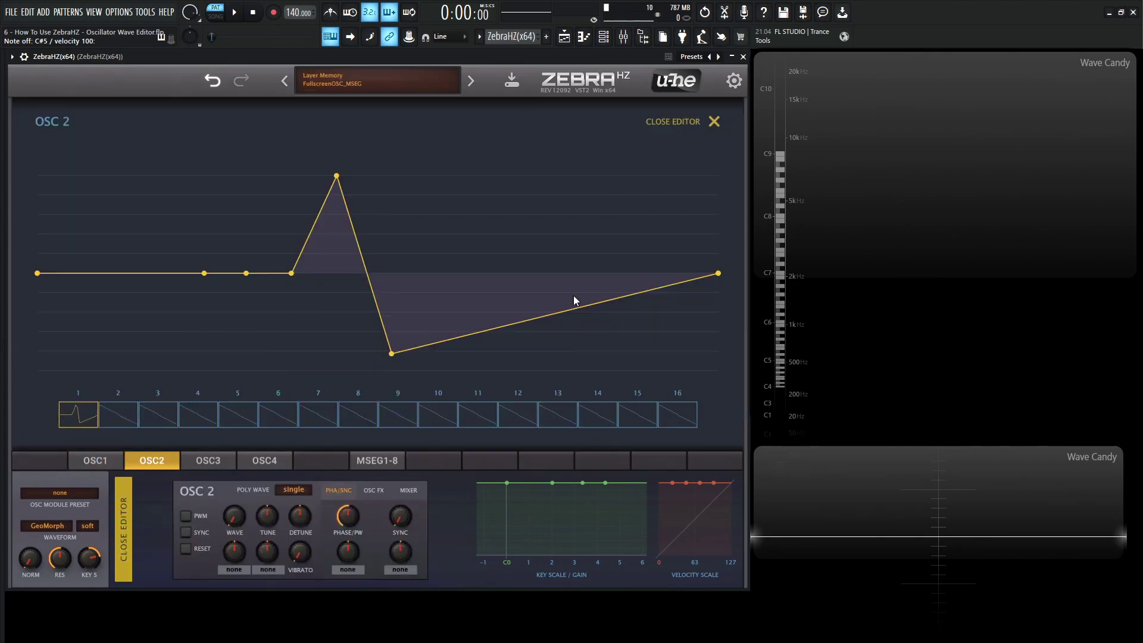
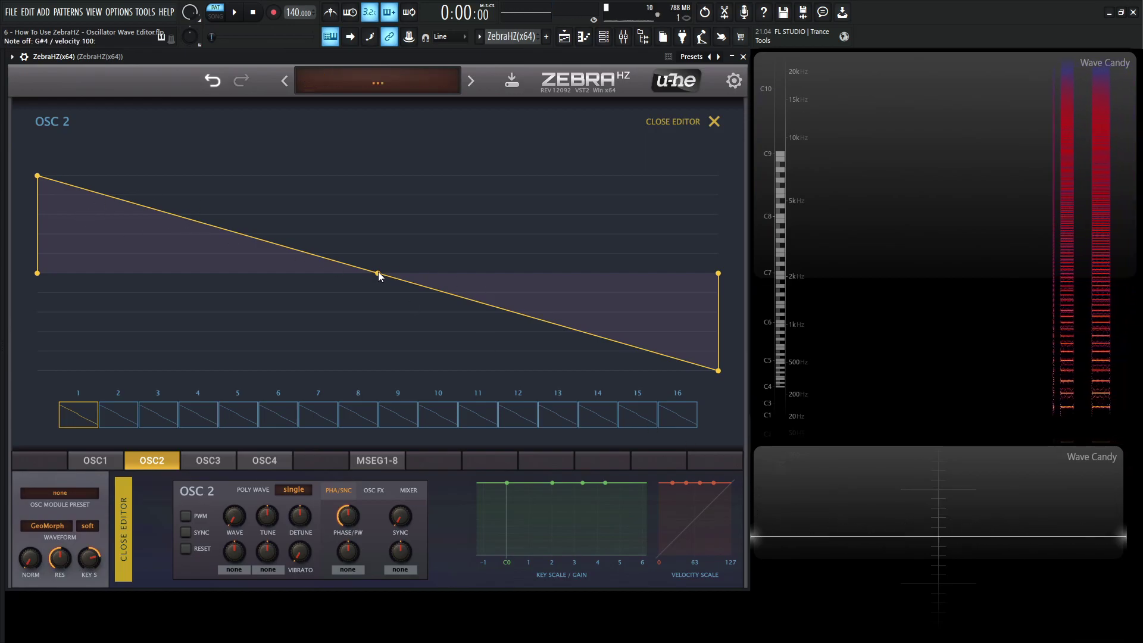
Pull OSC 2's centre waveform point down into a trough before the middle, then add a point near the centre and raise it to maximum
left_click_drag(379, 275, 262, 403)
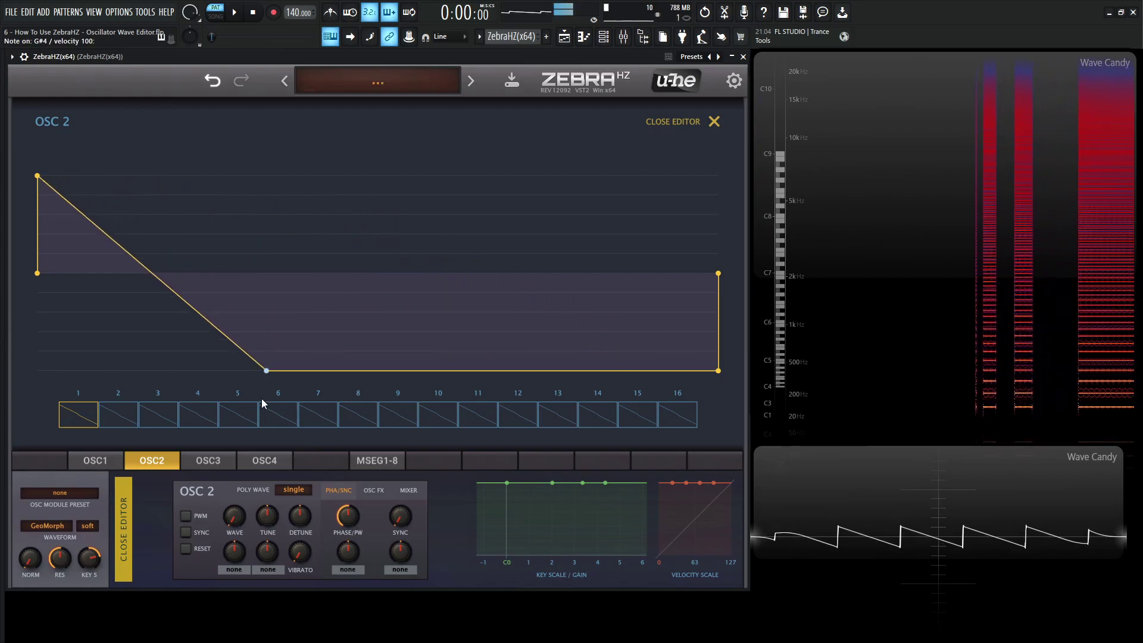
double_click(345, 253)
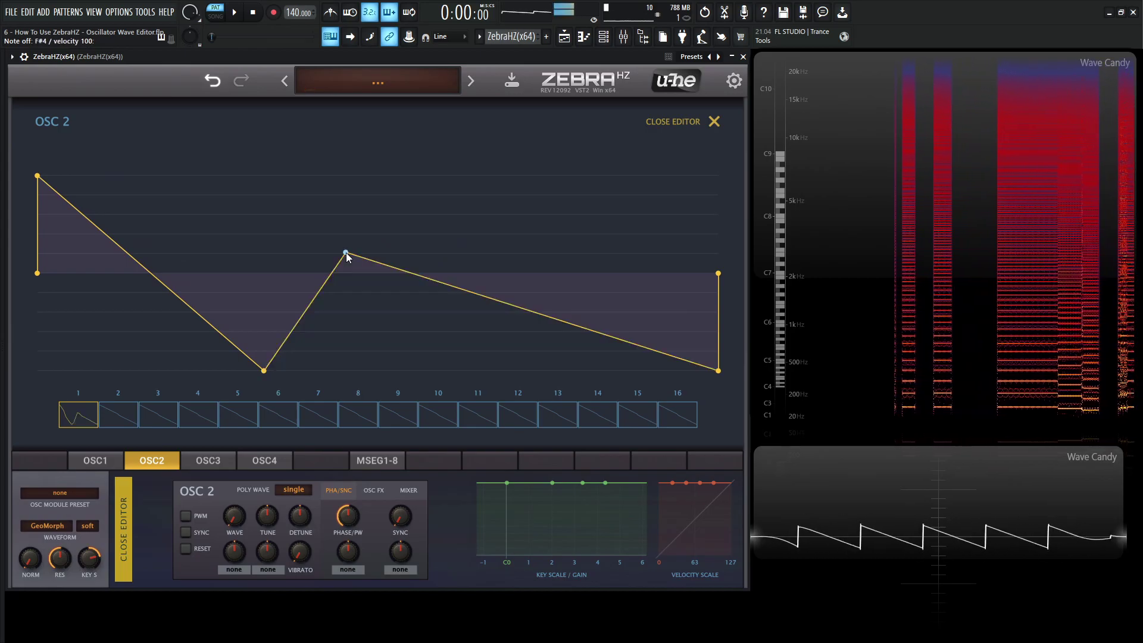
left_click_drag(345, 253, 362, 175)
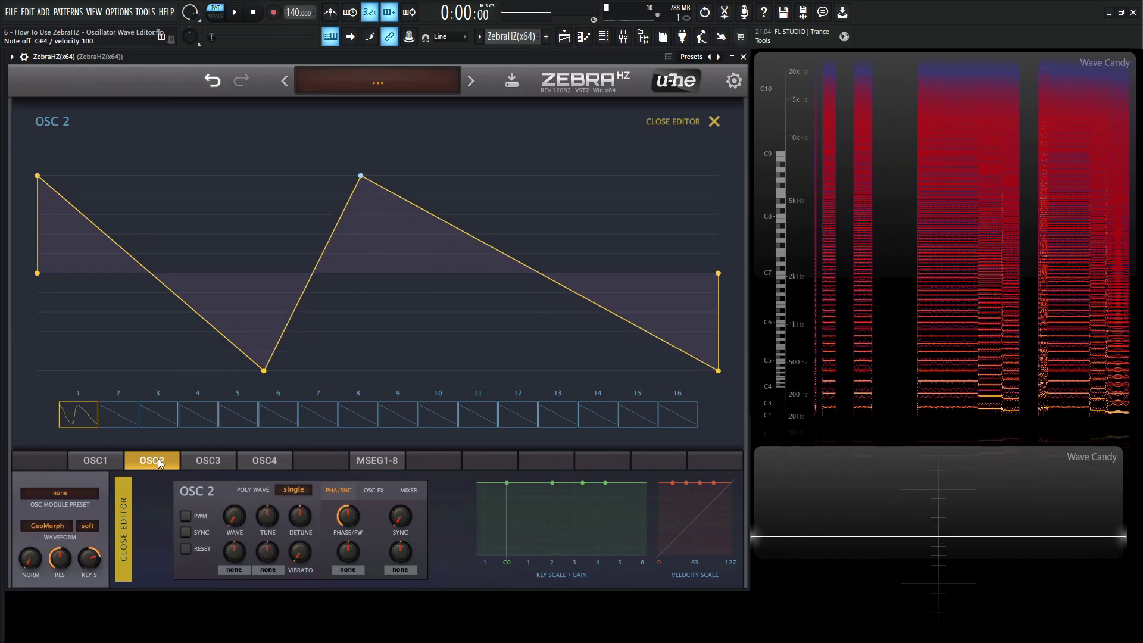
Switch to OSC 1 and reposition its selected centre and end points together, leaving the first on the zero line and the second at minimum
left_click(117, 457)
left_click_drag(378, 273, 279, 369)
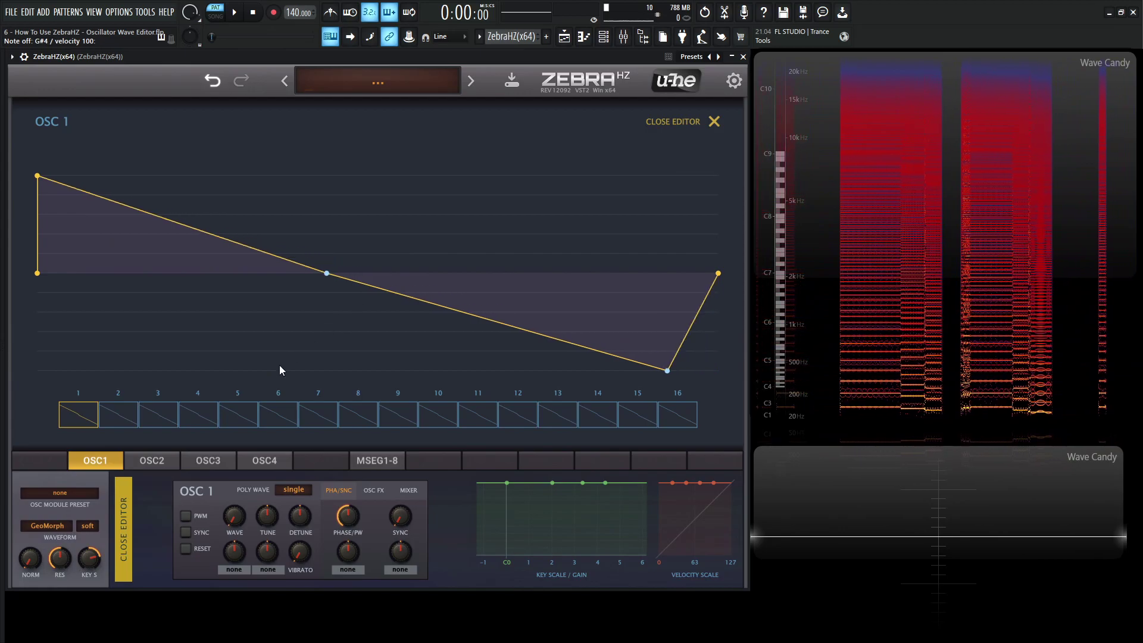
left_click_drag(280, 274, 225, 425)
left_click_drag(566, 370, 554, 291)
key("h")
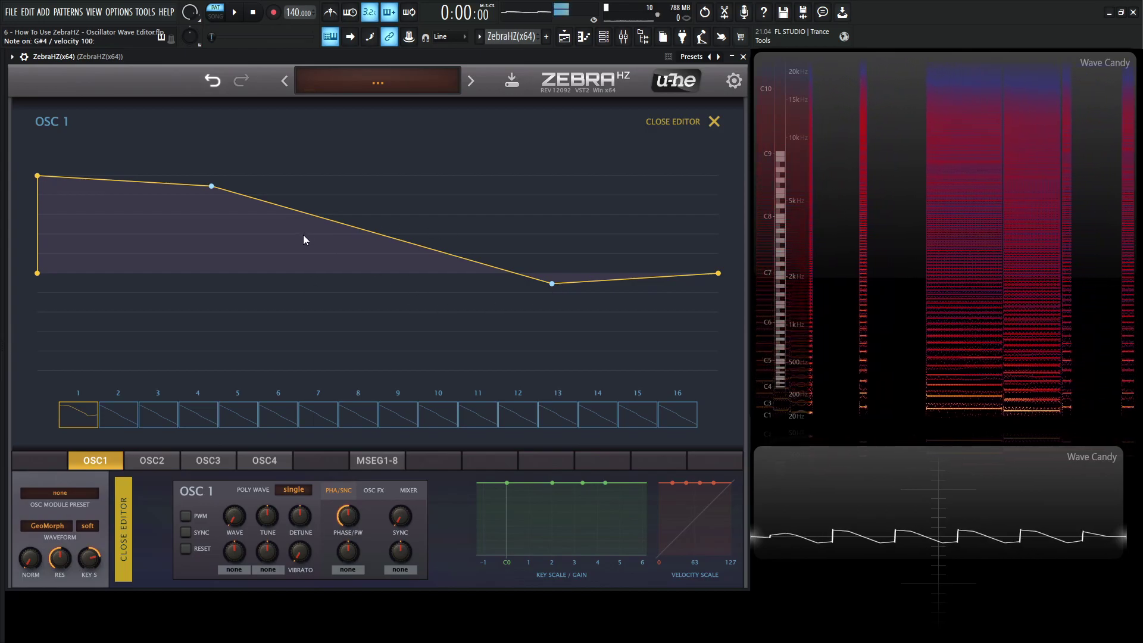
left_click_drag(215, 189, 257, 315)
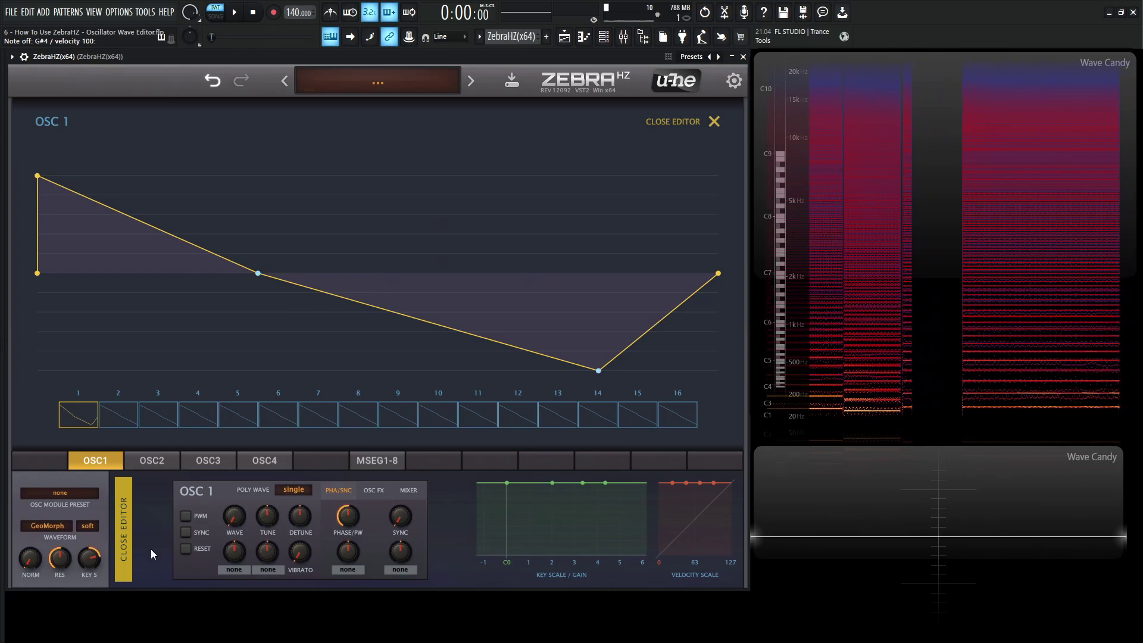
Initialise the patch and set OSC 1's waveform type to SpectroMorph
right_click(377, 89)
left_click(393, 97)
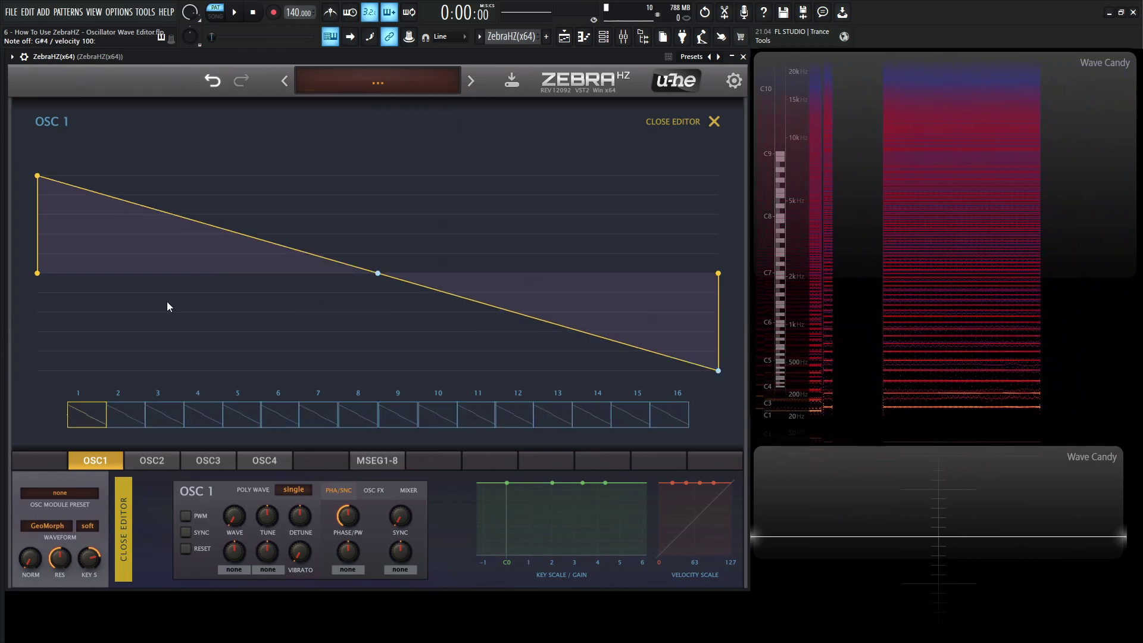
left_click(59, 526)
left_click(102, 549)
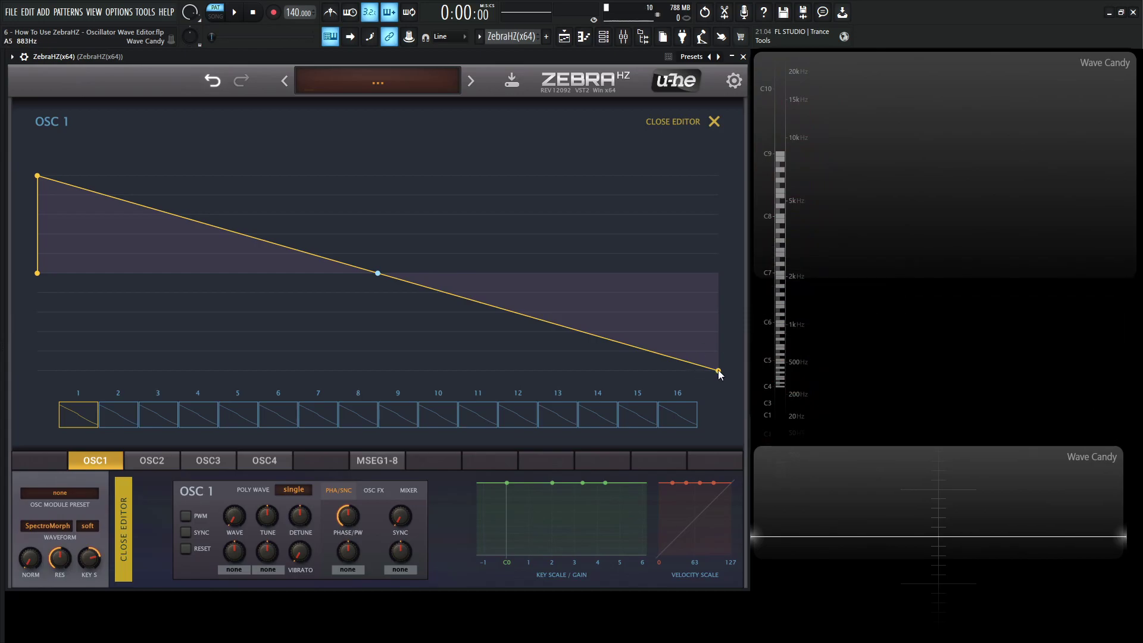
Raise OSC 1's end and middle points to maximum to make a flat top line, and play test notes
left_click_drag(719, 372, 743, 74)
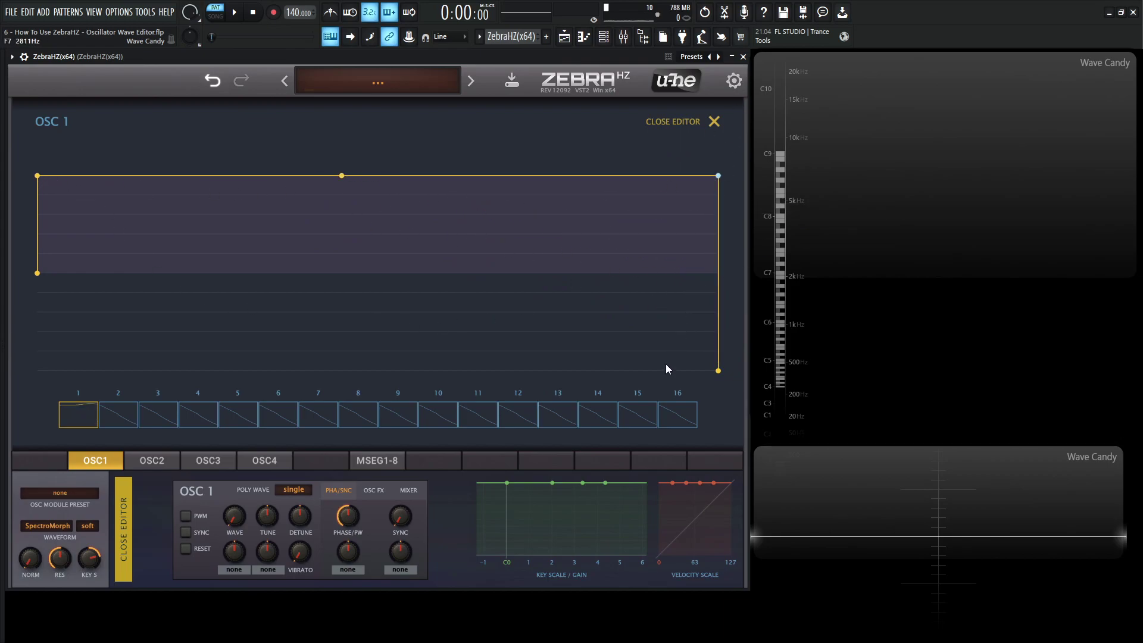
key("h")
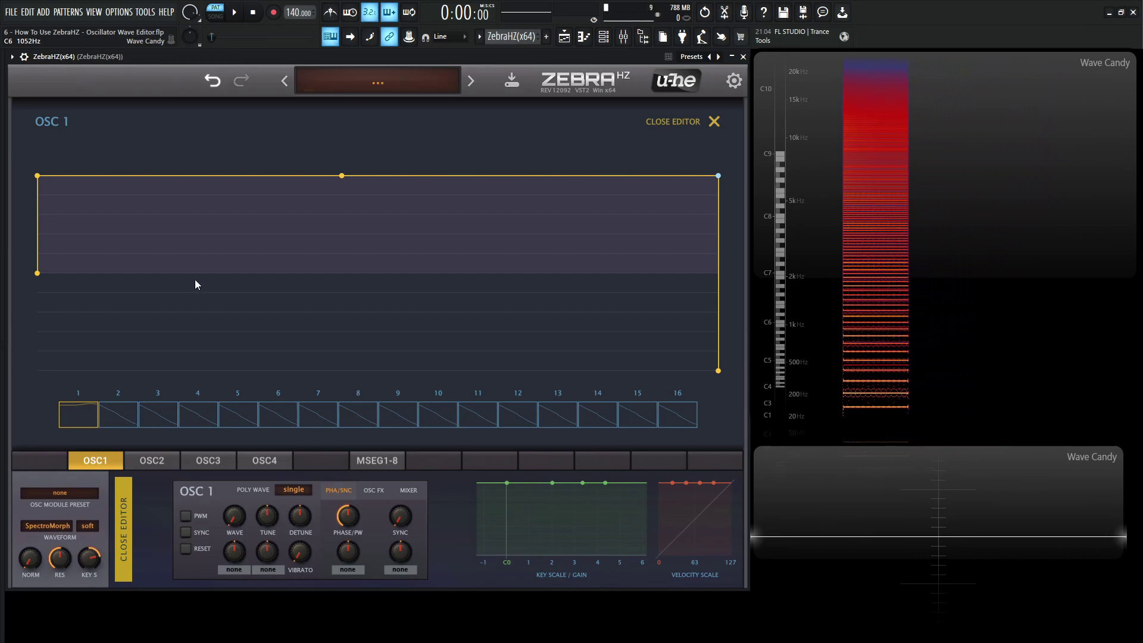
key("h")
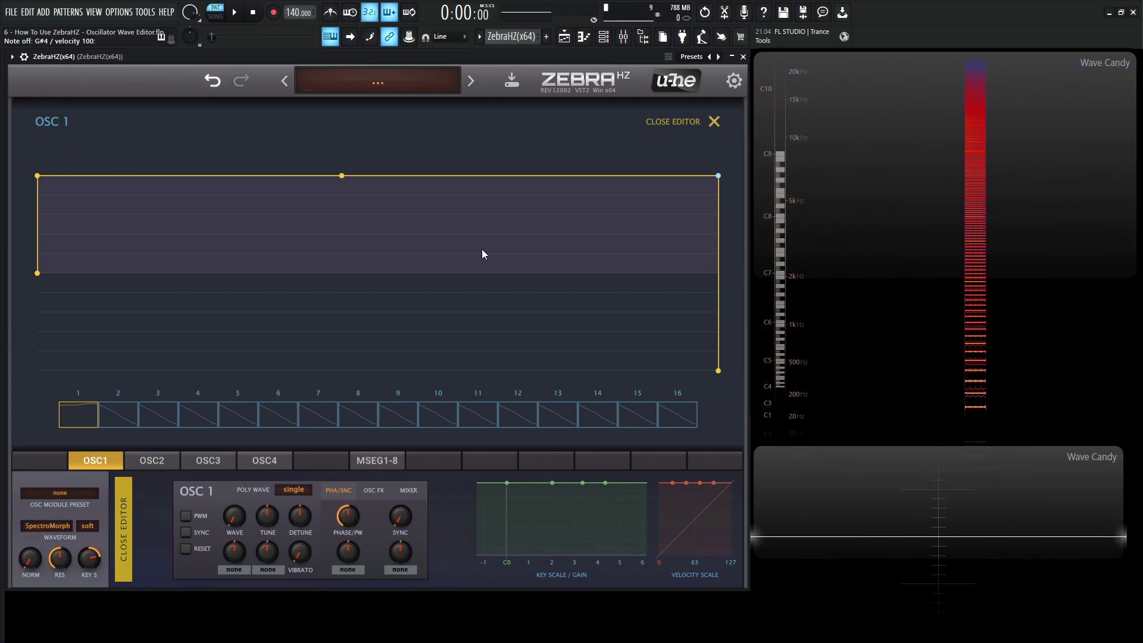
key("h")
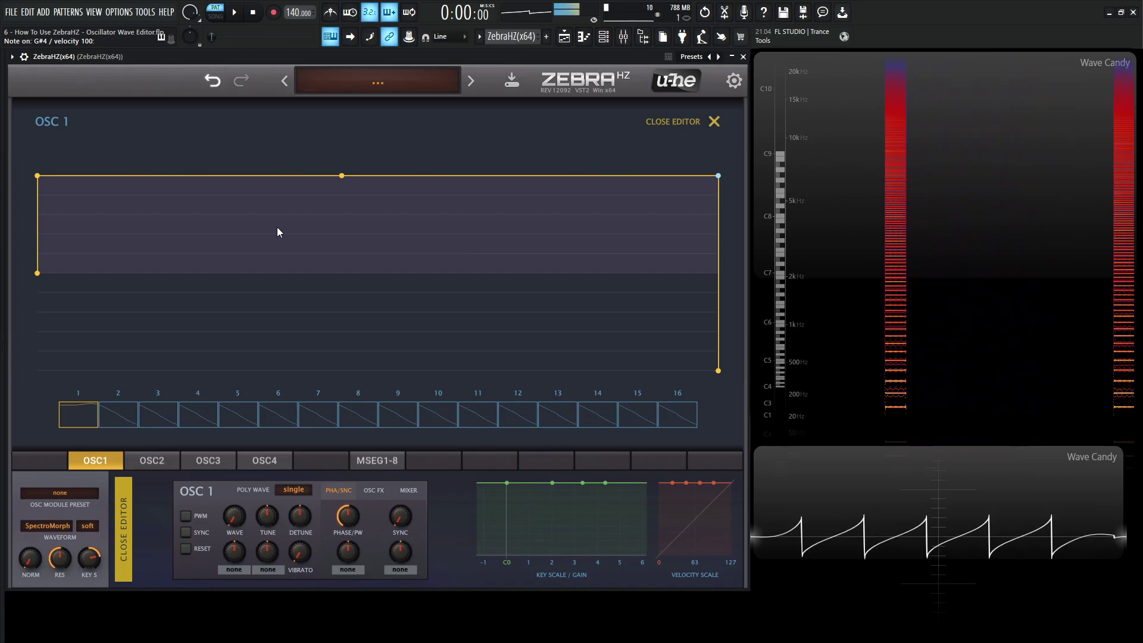
key("c")
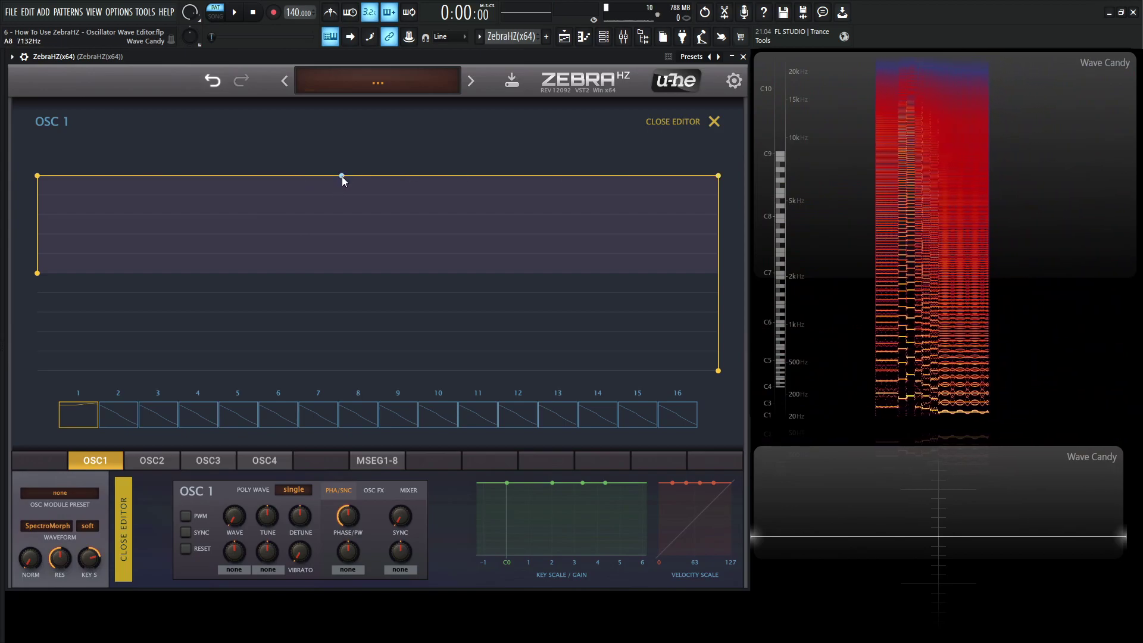
Pull the middle point down to the minimum to form a curved central notch, auditioning the filtering while moving it
left_click_drag(343, 177, 379, 405)
key("h")
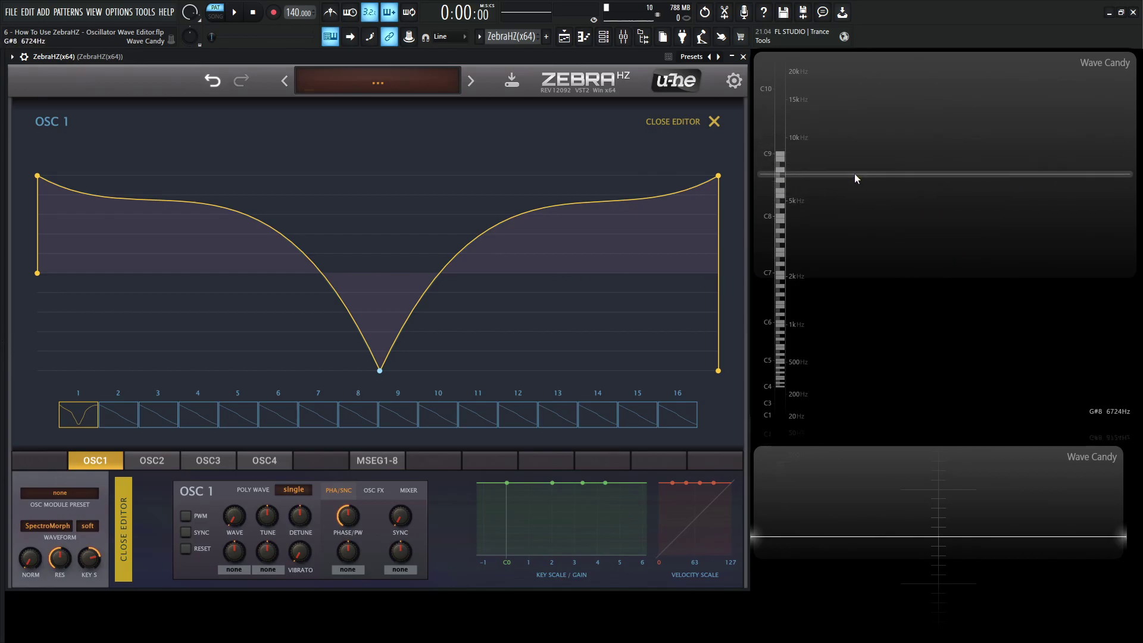
left_click_drag(383, 370, 392, 393)
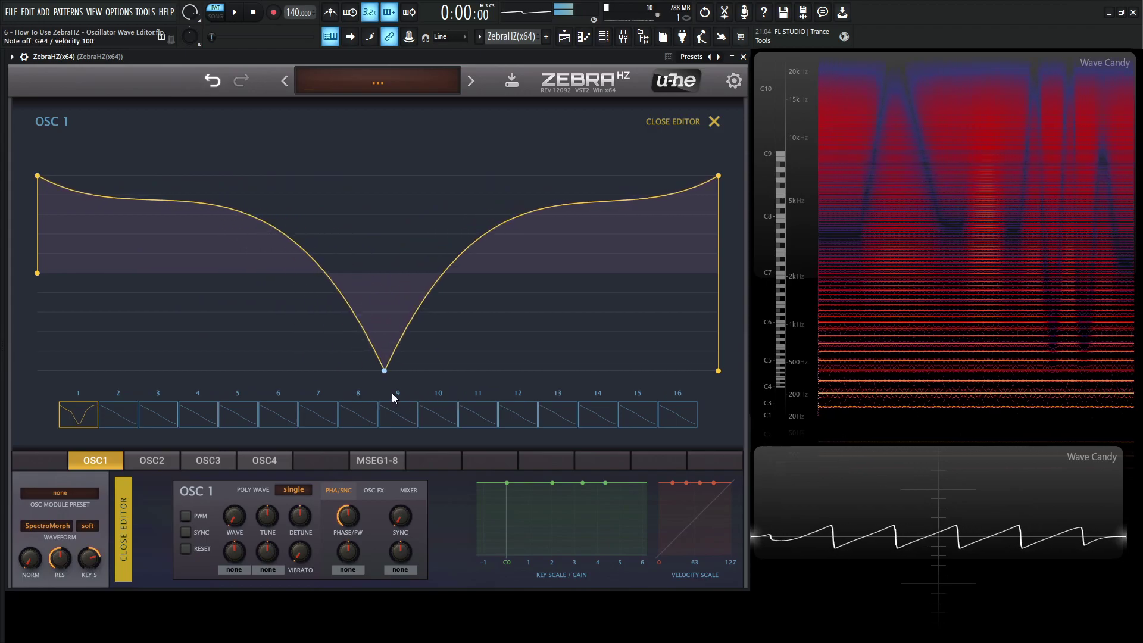
Reset the patch to init and choose SpectroMorph for OSC 1 again
left_click(366, 80)
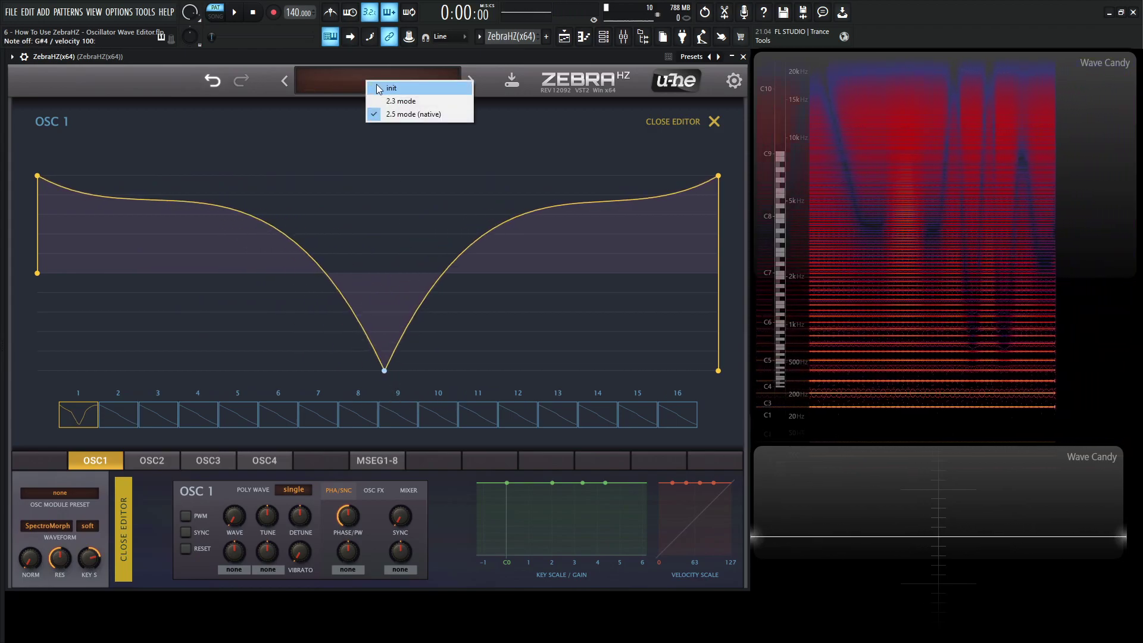
left_click(381, 87)
left_click(50, 525)
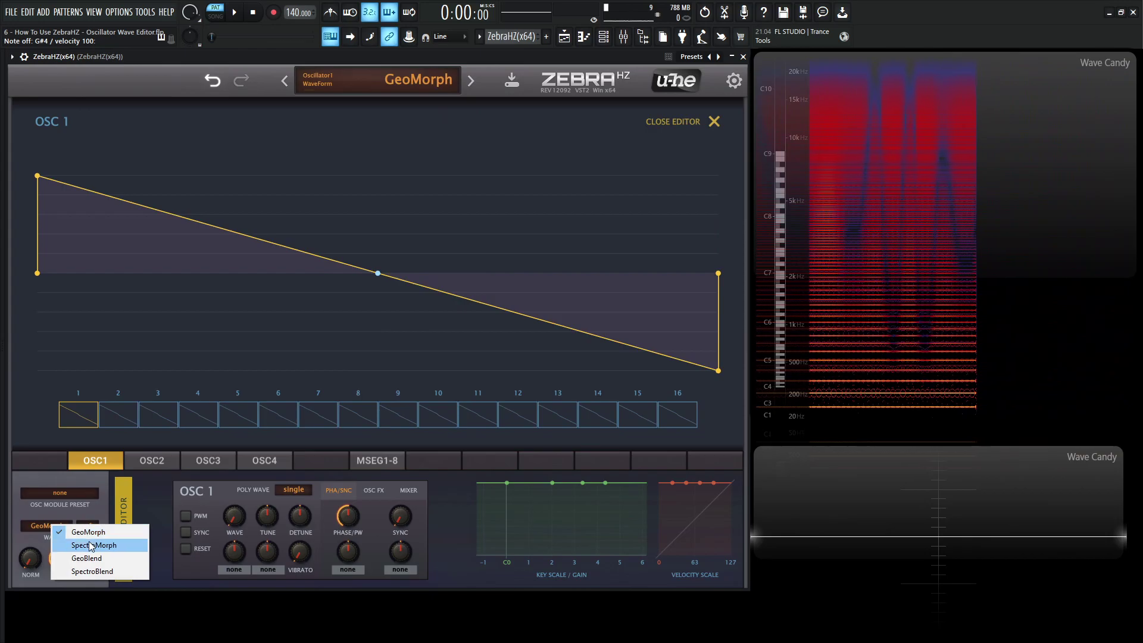
left_click(71, 541)
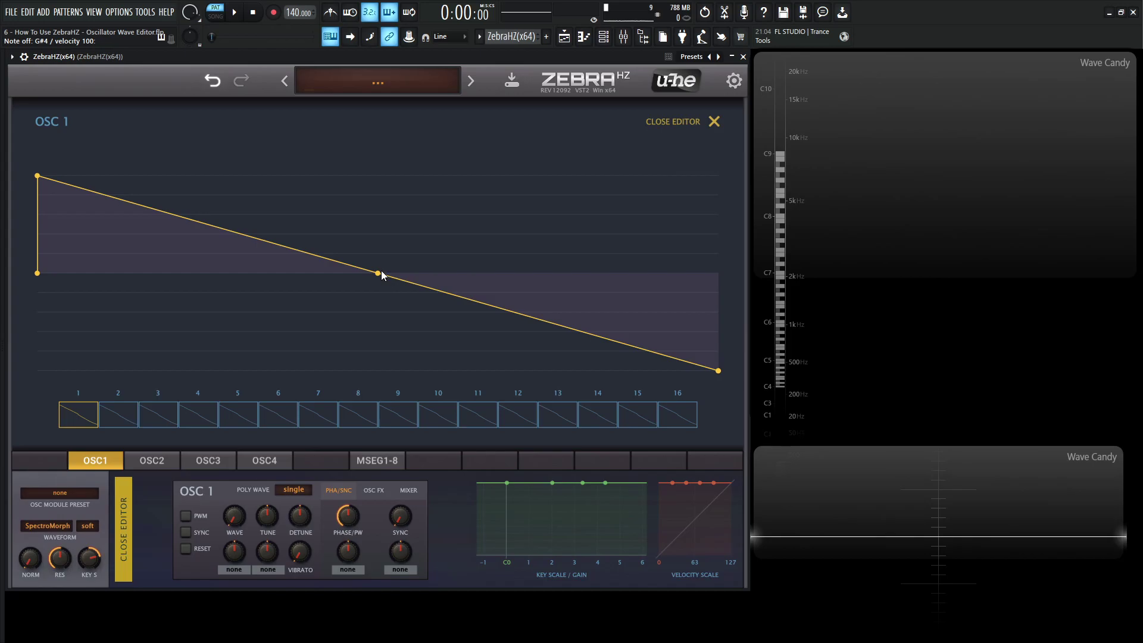
Move the centre point to maximum near the waveform's end, add two points before it, and shape a notch with curved sides
left_click_drag(379, 274, 619, 163)
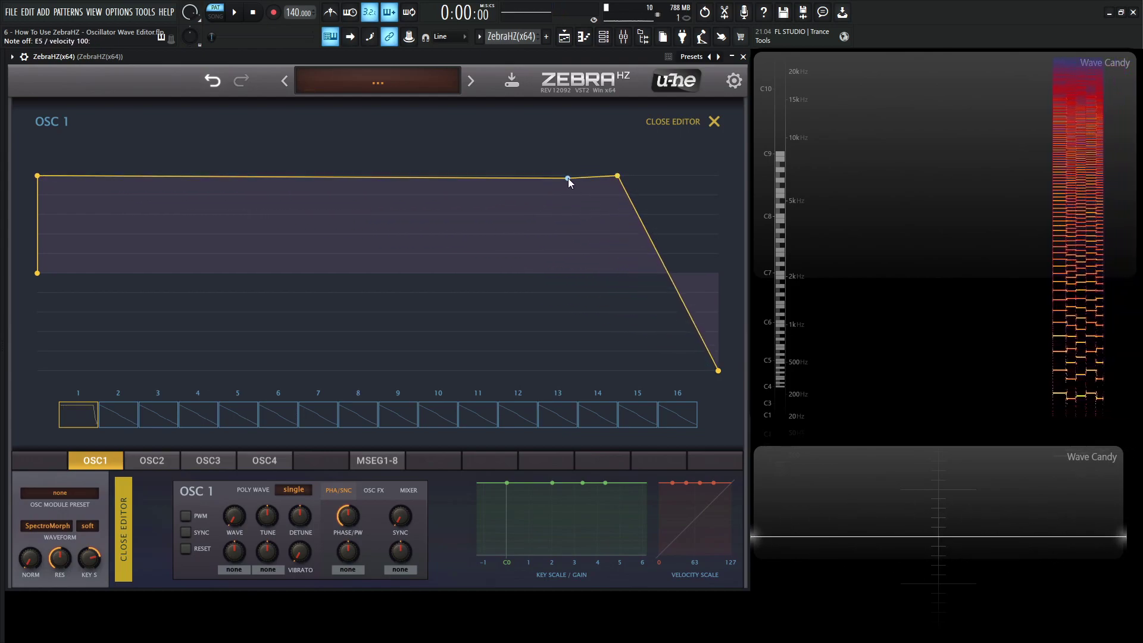
double_click(566, 178)
double_click(521, 178)
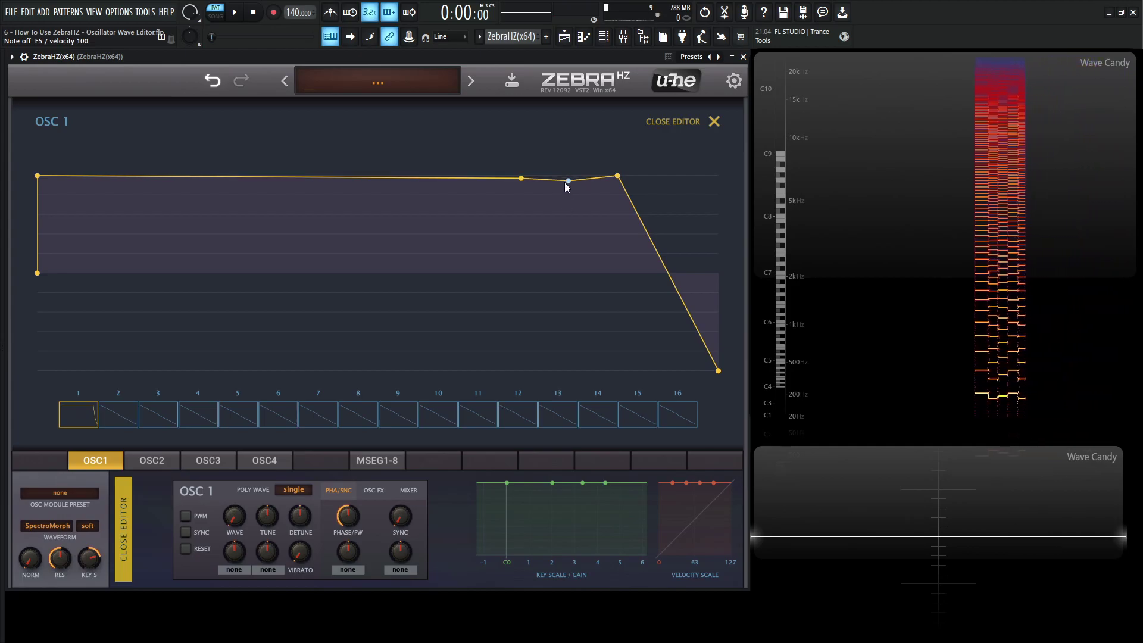
mouse_move(566, 181)
left_mouse_down()
mouse_move(560, 232)
mouse_move(563, 161)
left_mouse_up()
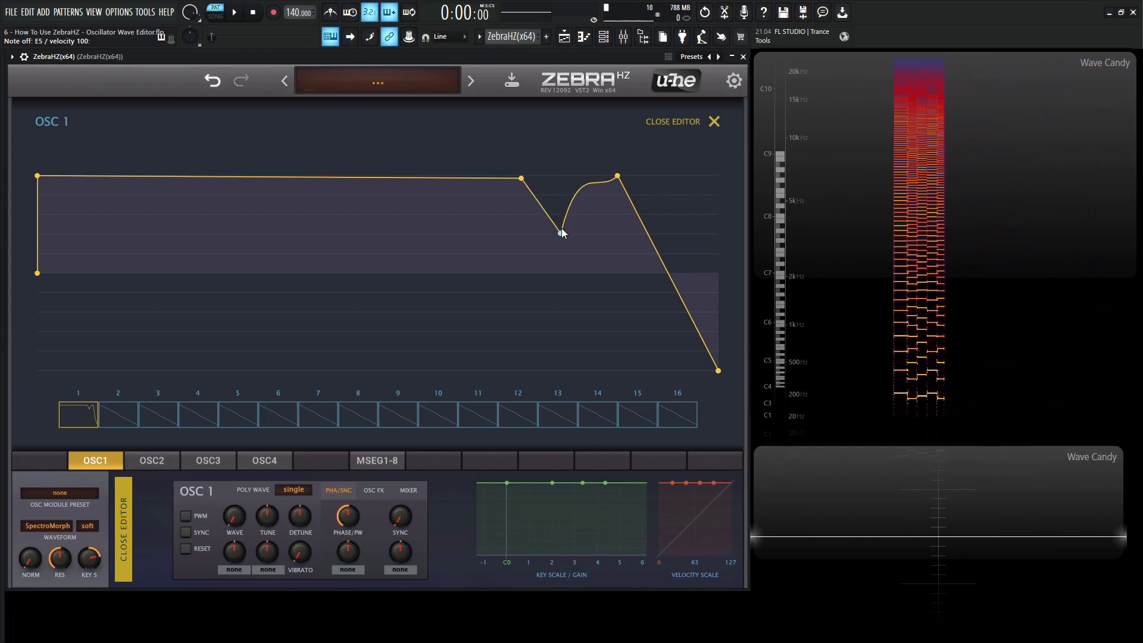
left_click_drag(556, 225, 567, 172)
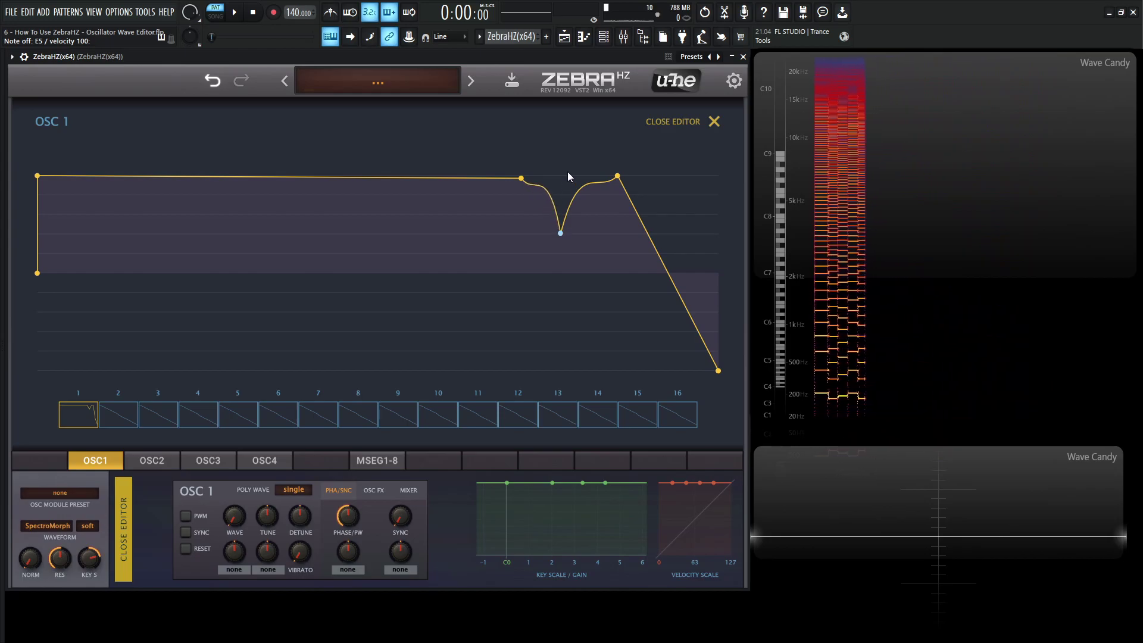
Add points on the final slope after the peak and shape them into a second, deeper notch with curved segments
double_click(634, 218)
mouse_move(634, 217)
left_mouse_down()
mouse_move(623, 262)
mouse_move(652, 206)
mouse_move(651, 256)
mouse_move(624, 210)
left_mouse_up()
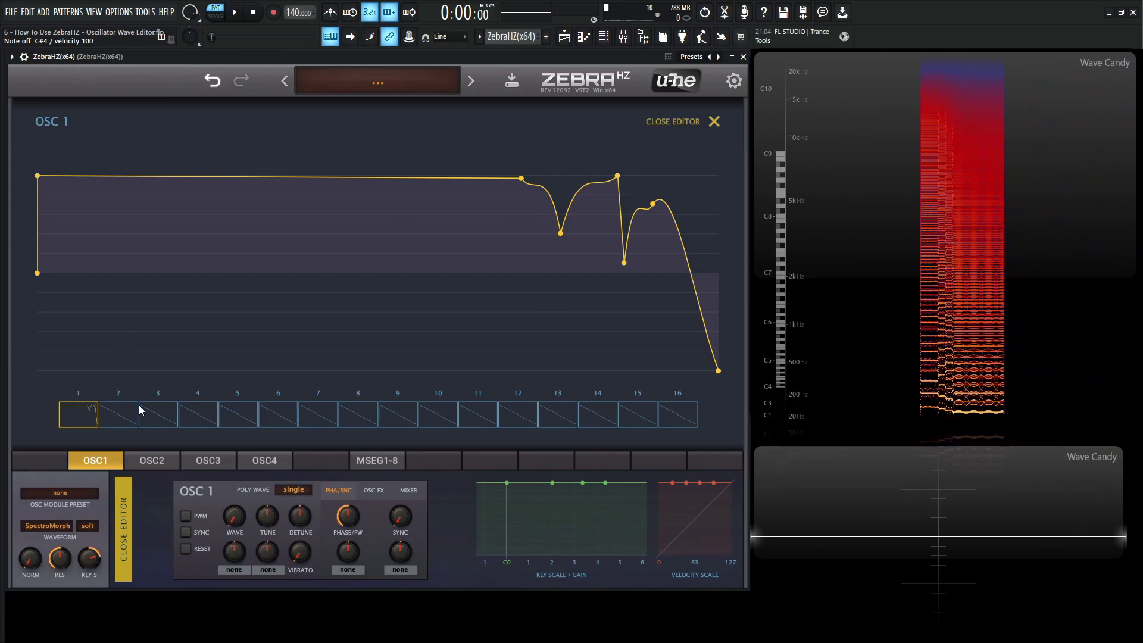
Duplicate waveform 1 into slot 16 and check both slots
right_click(678, 416)
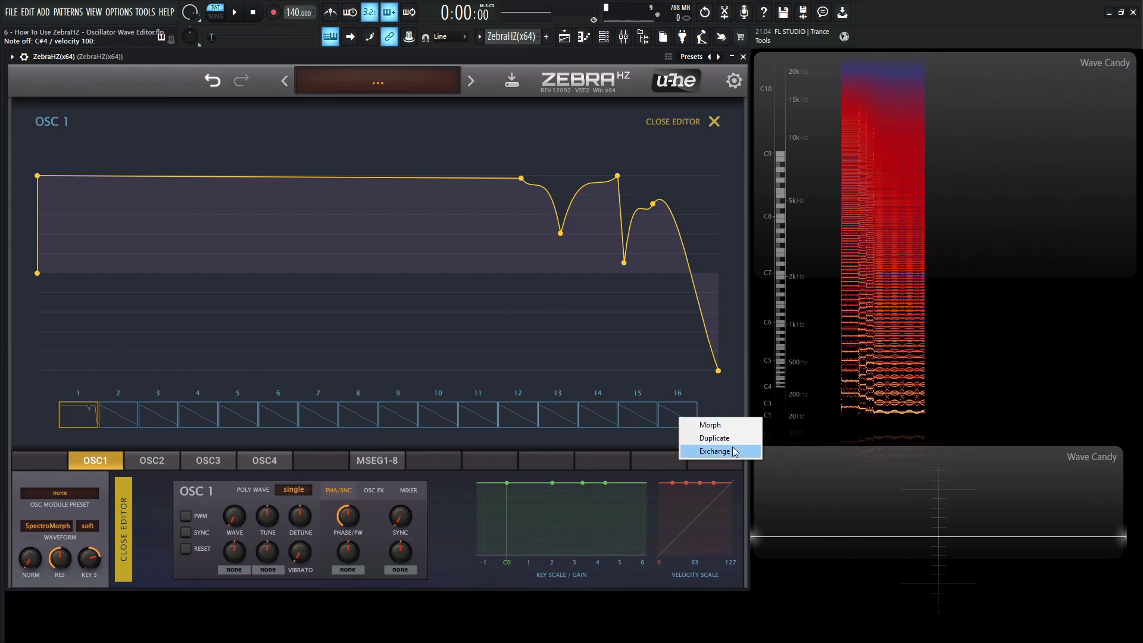
left_click(717, 438)
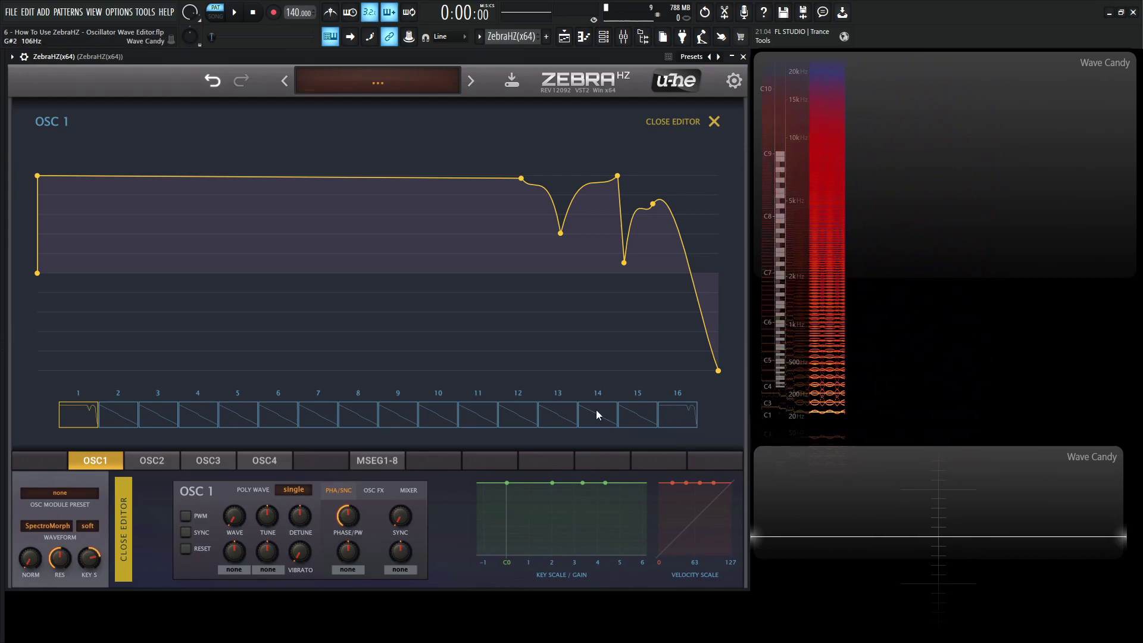
left_click(79, 422)
left_click(689, 417)
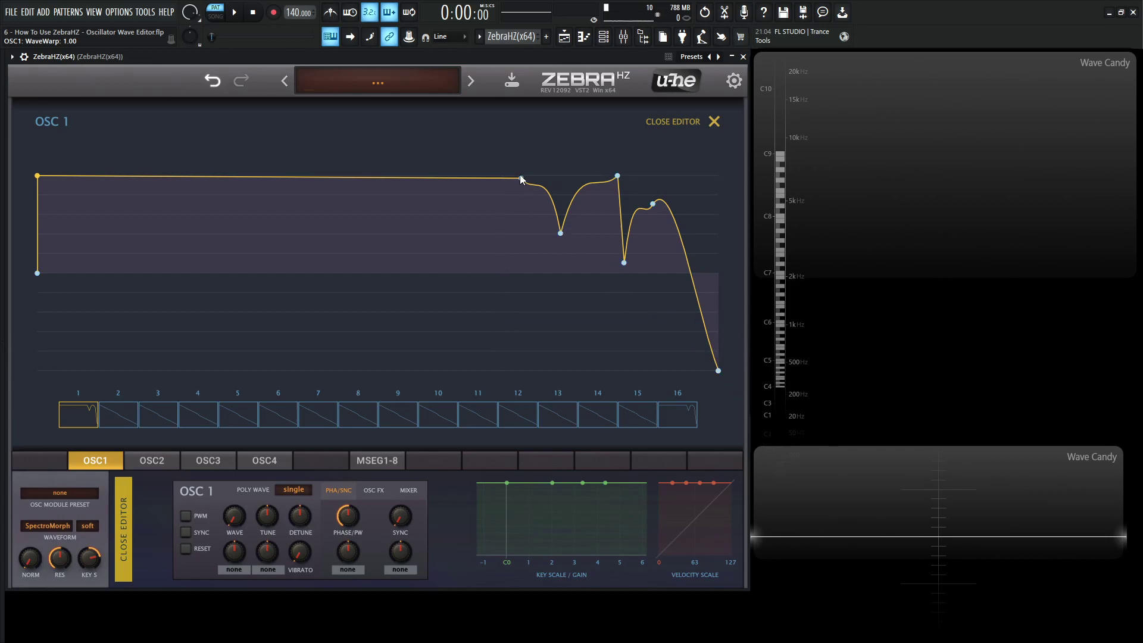
Shift waveform 1's selected notch points together to the start of the waveform, then morph the slots between 1 and 16
left_click_drag(520, 177, 56, 186)
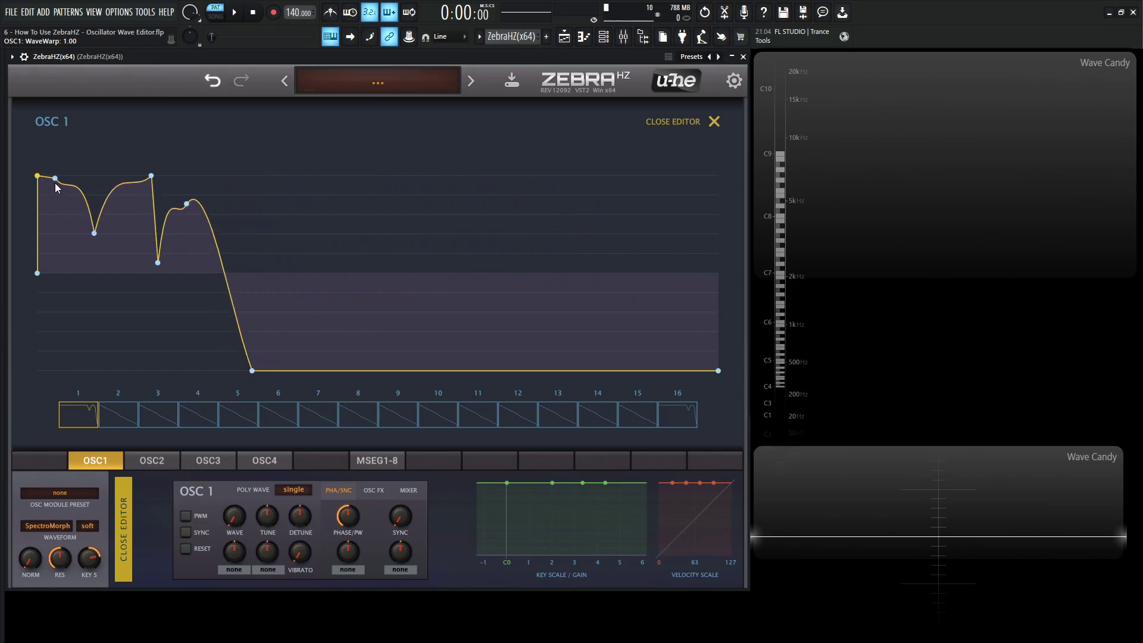
right_click(686, 424)
left_click(716, 428)
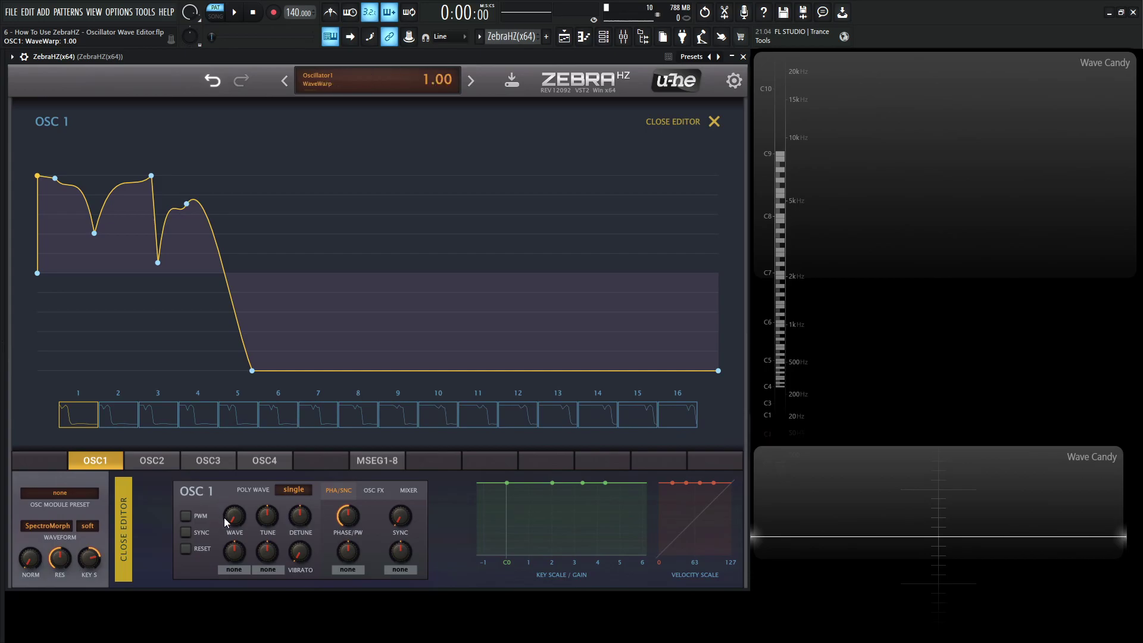
Sweep OSC 1's wave position up to 16.00 and back while playing notes, leaving it around waveform 9
left_click_drag(224, 517, 282, 403)
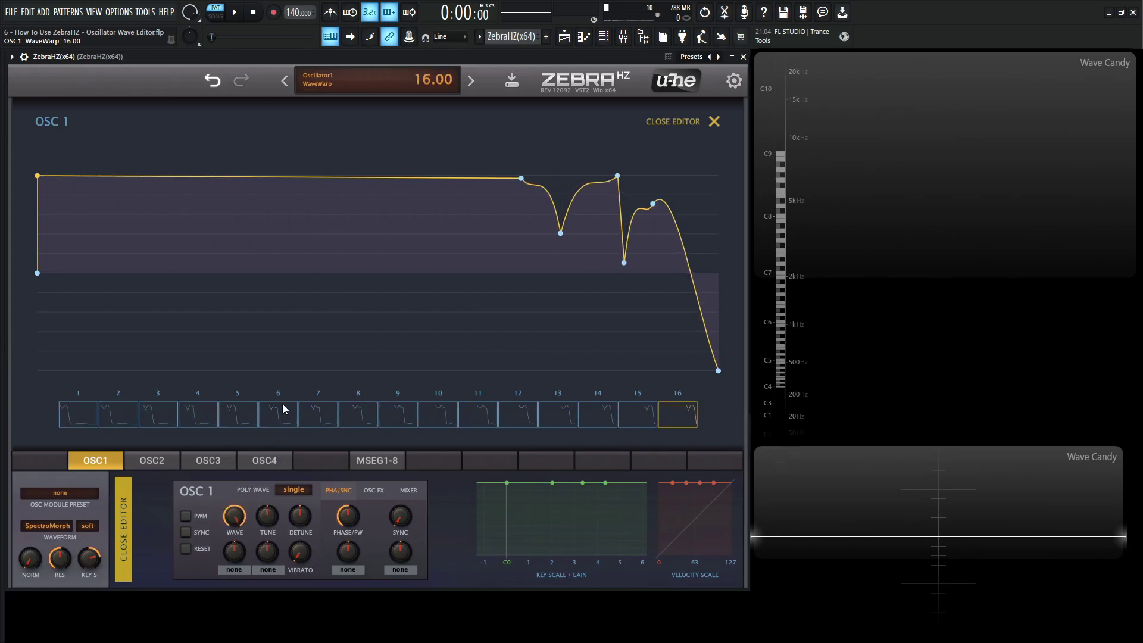
left_click_drag(245, 513, 186, 551)
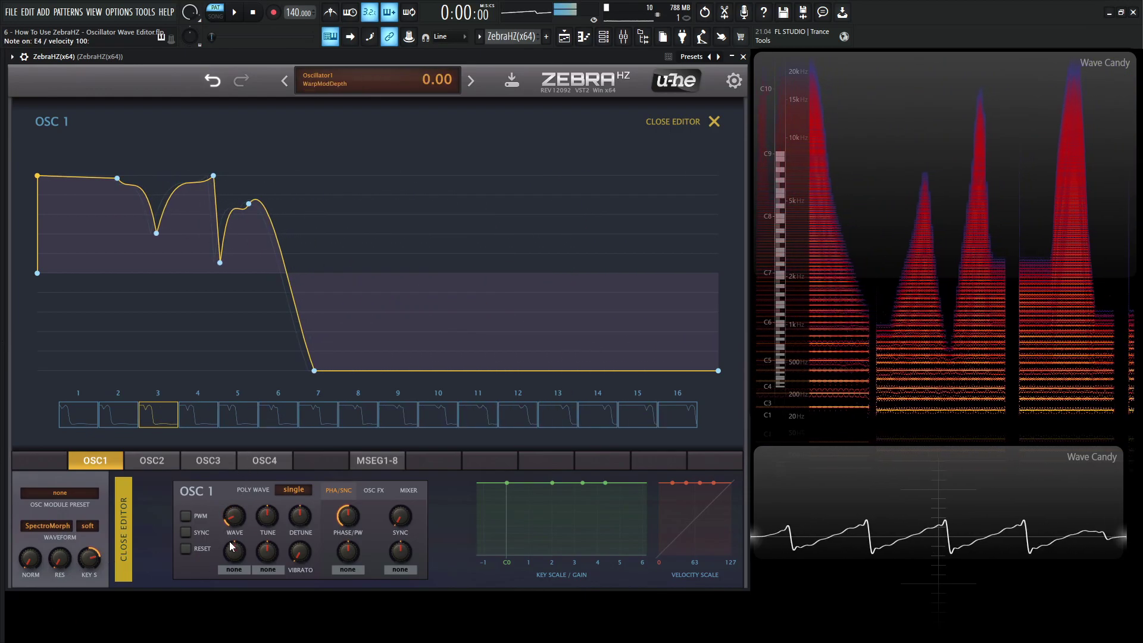
mouse_move(234, 517)
left_mouse_down()
mouse_move(255, 437)
mouse_move(216, 512)
mouse_move(236, 532)
mouse_move(235, 570)
mouse_move(242, 516)
left_mouse_up()
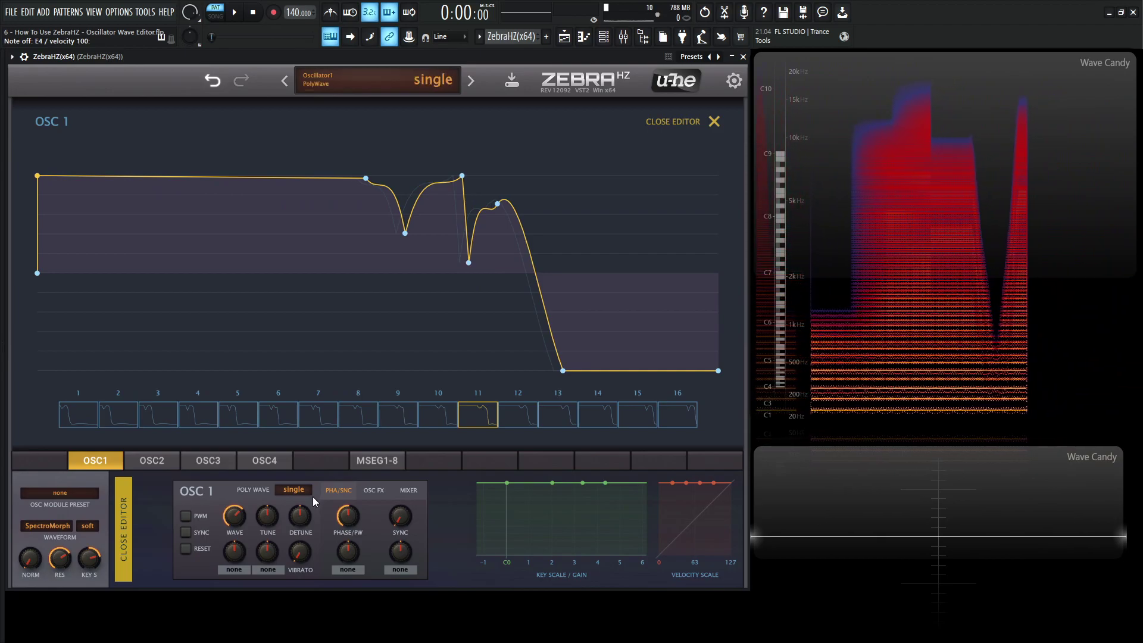
mouse_move(237, 518)
left_mouse_down()
mouse_move(239, 503)
mouse_move(242, 530)
left_mouse_up()
Assign Lfo1 as OSC 1's wave modulation source and raise its modulation depth
left_click(241, 572)
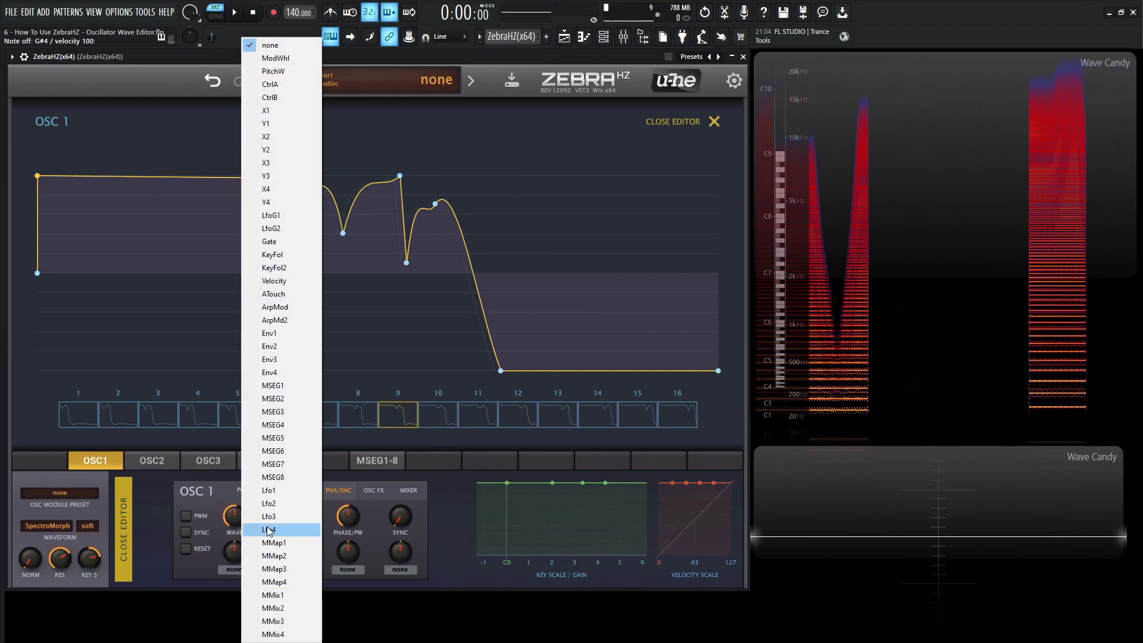
left_click(293, 490)
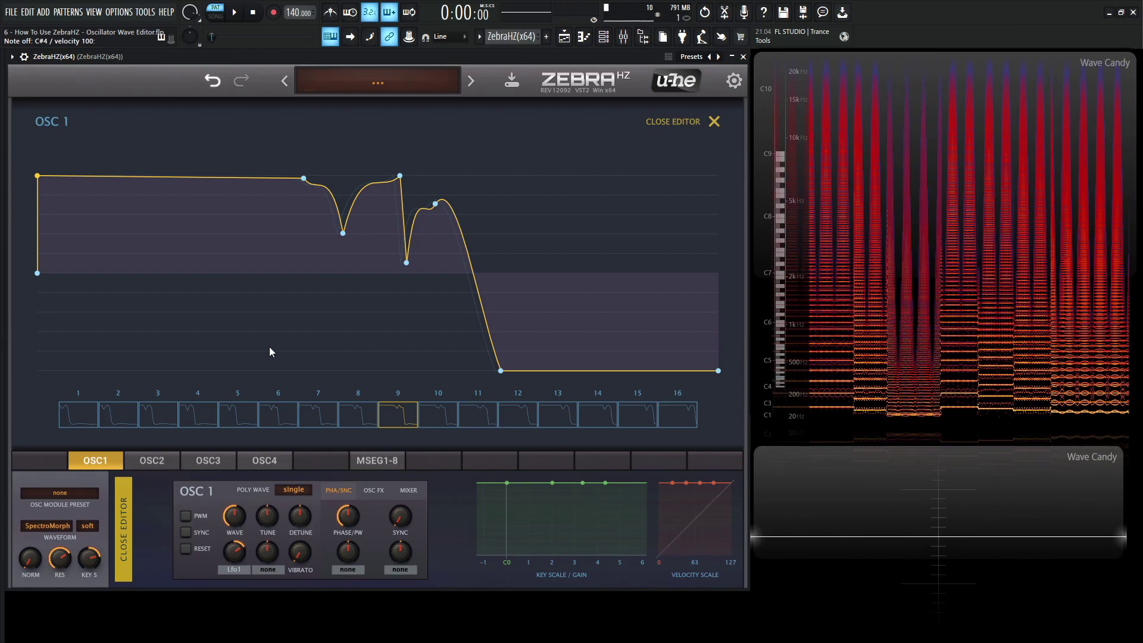
Reset the patch to its initial state and switch OSC 1's waveform type to GeoBlend
left_click(392, 89)
left_click(417, 89)
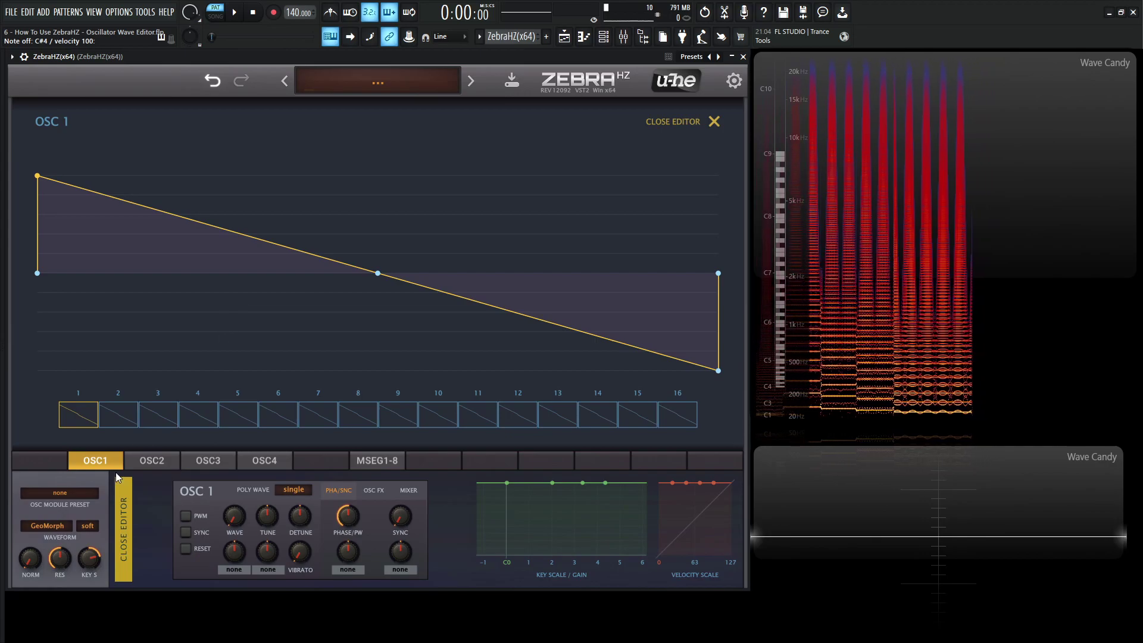
left_click(51, 533)
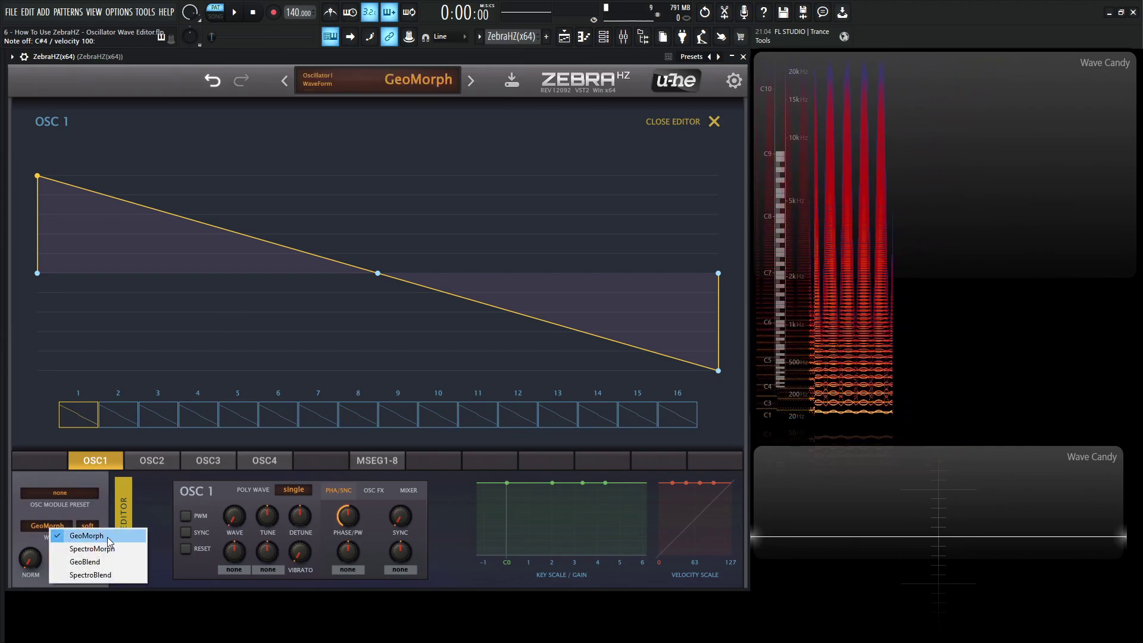
key("Up")
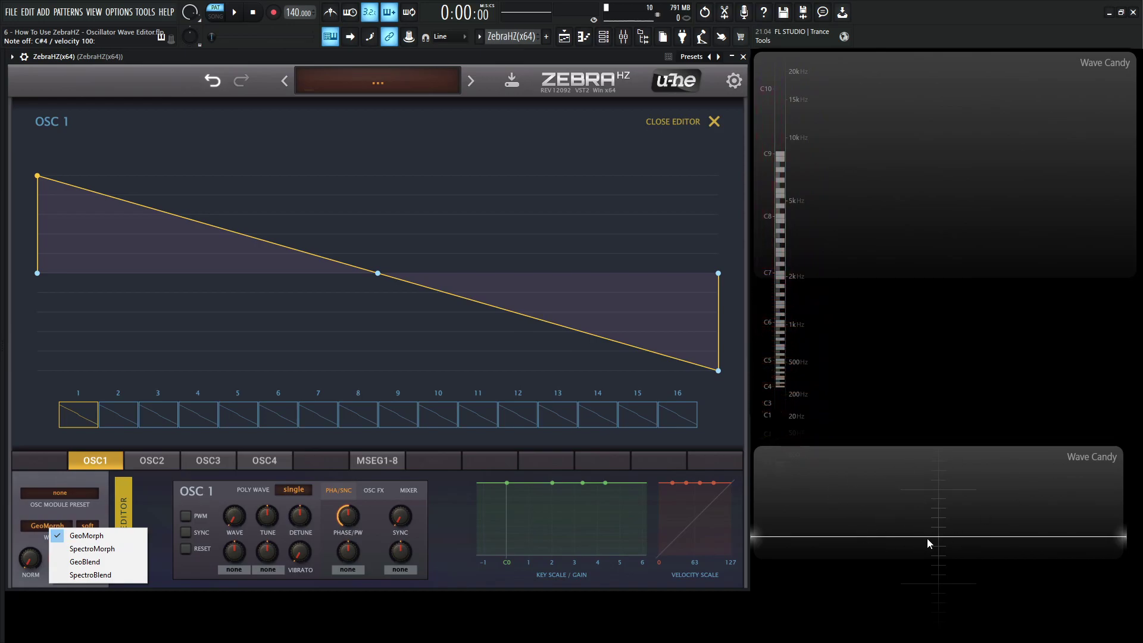
left_click(114, 563)
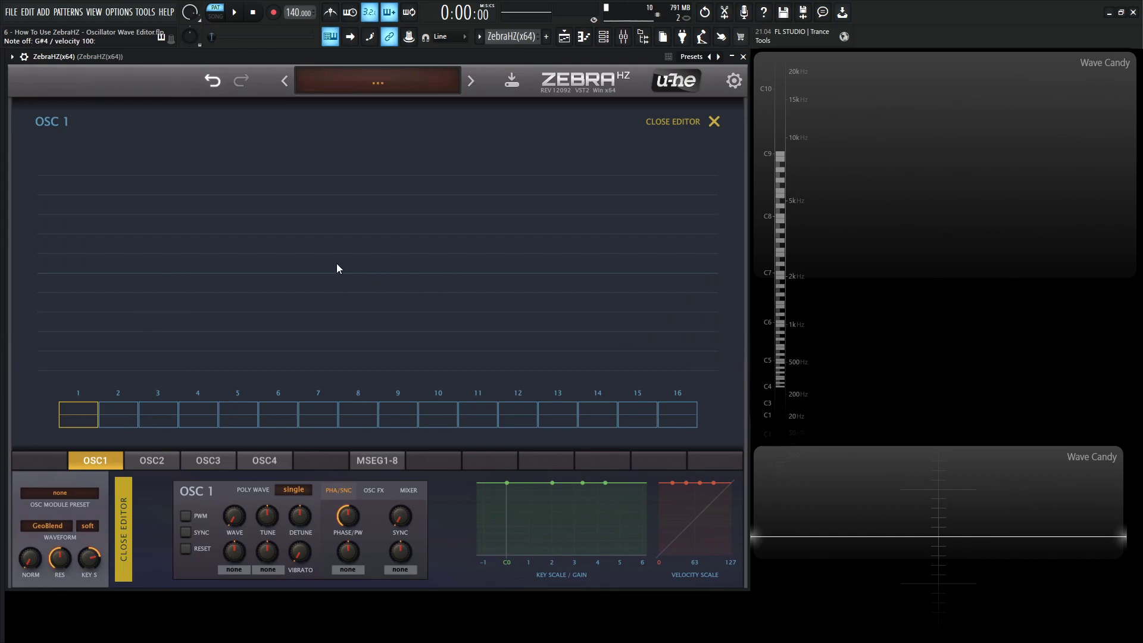
Draw a rounded square-like wave freehand across waveform 1 and play several notes to hear it
mouse_move(40, 274)
left_mouse_down()
mouse_move(73, 213)
mouse_move(114, 189)
left_mouse_up()
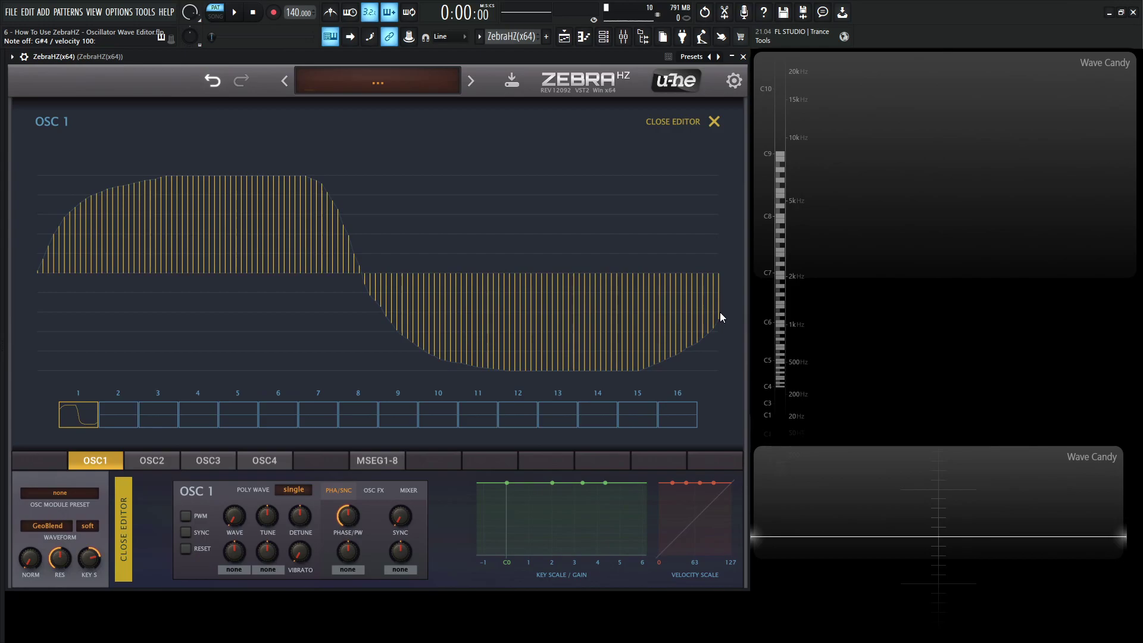
key("g")
key("c")
key("g")
key("h")
key("5")
key("6")
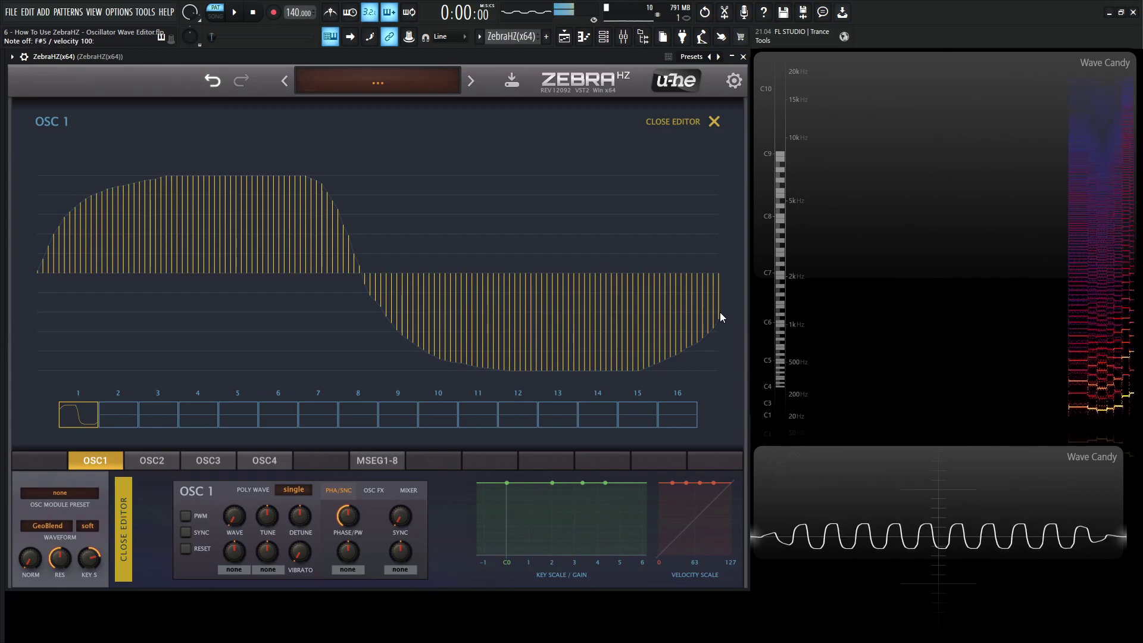
key("5")
key("e")
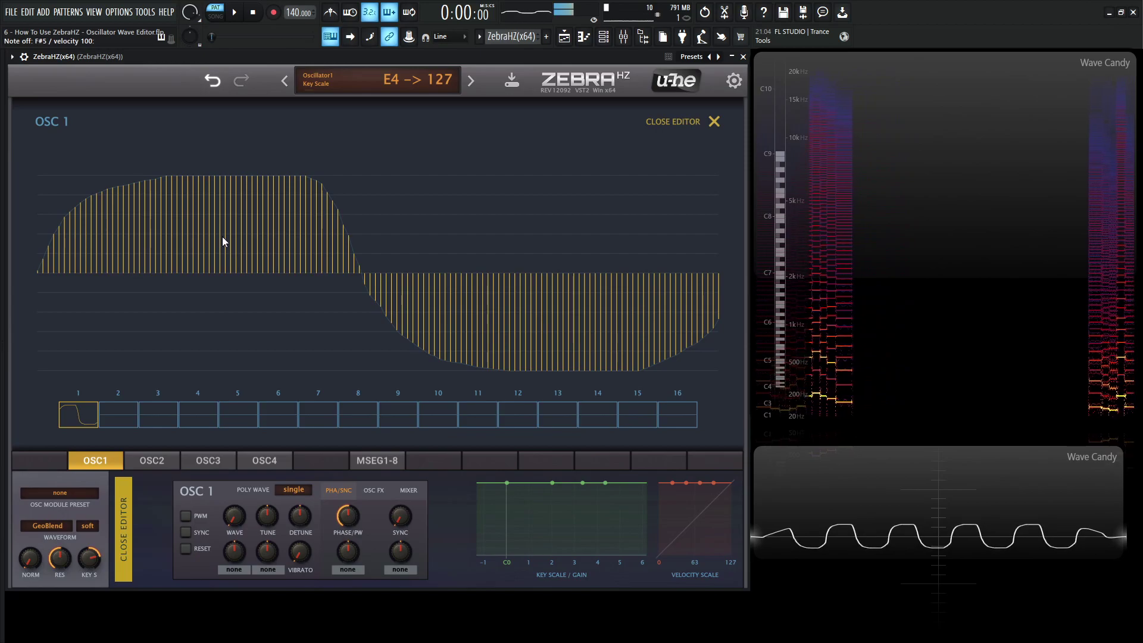
Redraw several sections of waveform 1 freehand with positive and negative blocks while playing notes
mouse_move(223, 241)
left_mouse_down()
mouse_move(215, 264)
mouse_move(252, 277)
left_mouse_up()
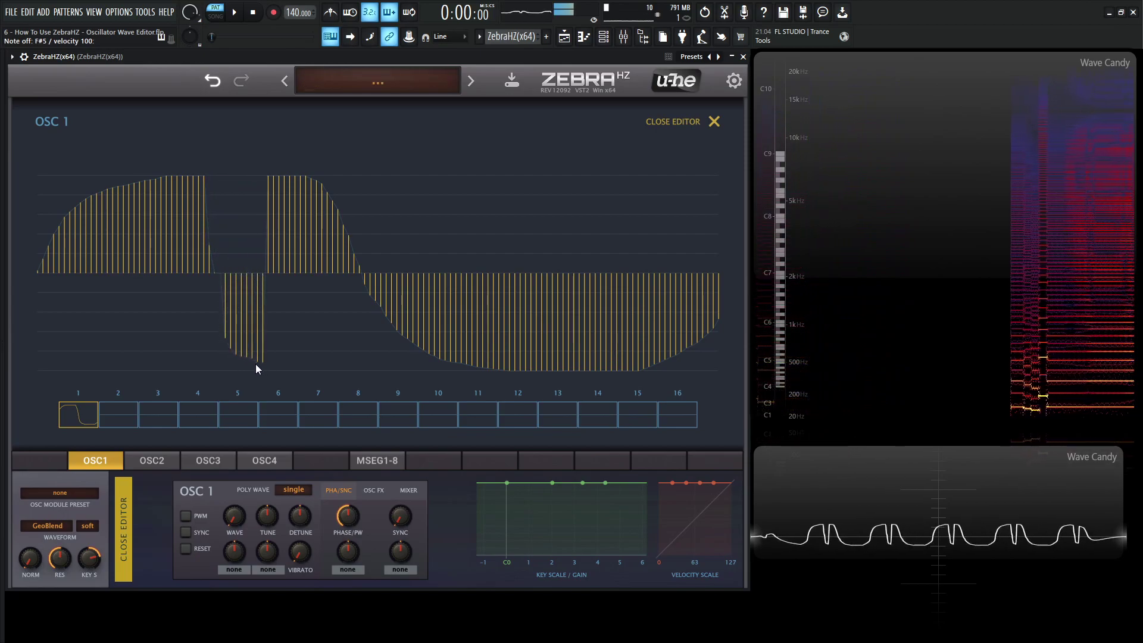
left_click_drag(502, 189, 544, 190)
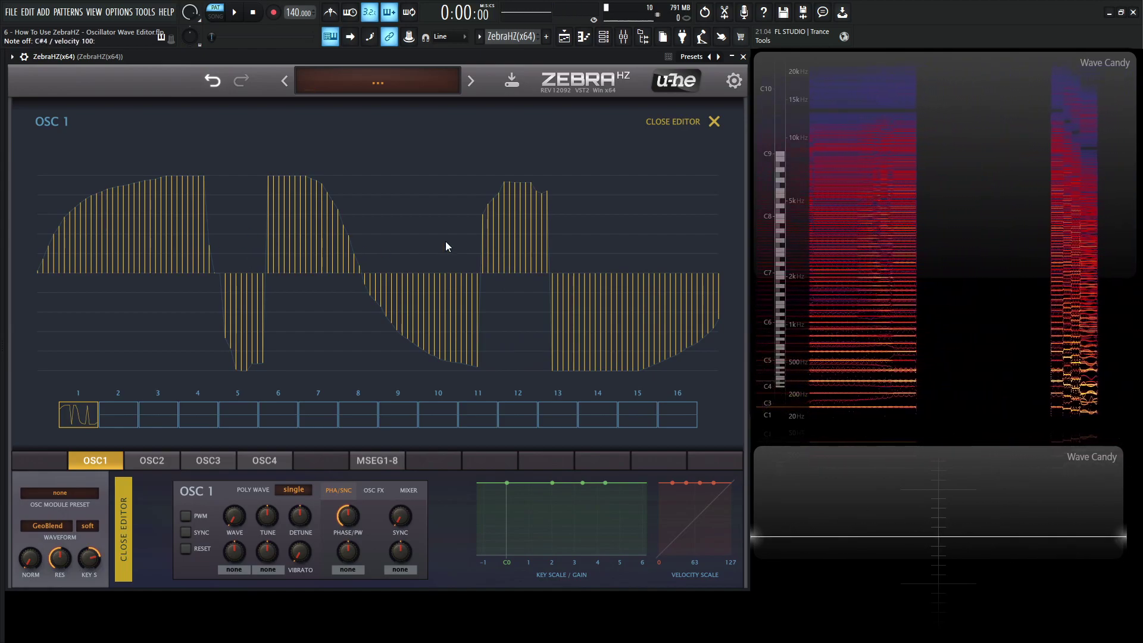
mouse_move(384, 221)
left_mouse_down()
mouse_move(458, 202)
mouse_move(452, 281)
mouse_move(466, 327)
mouse_move(611, 359)
left_mouse_up()
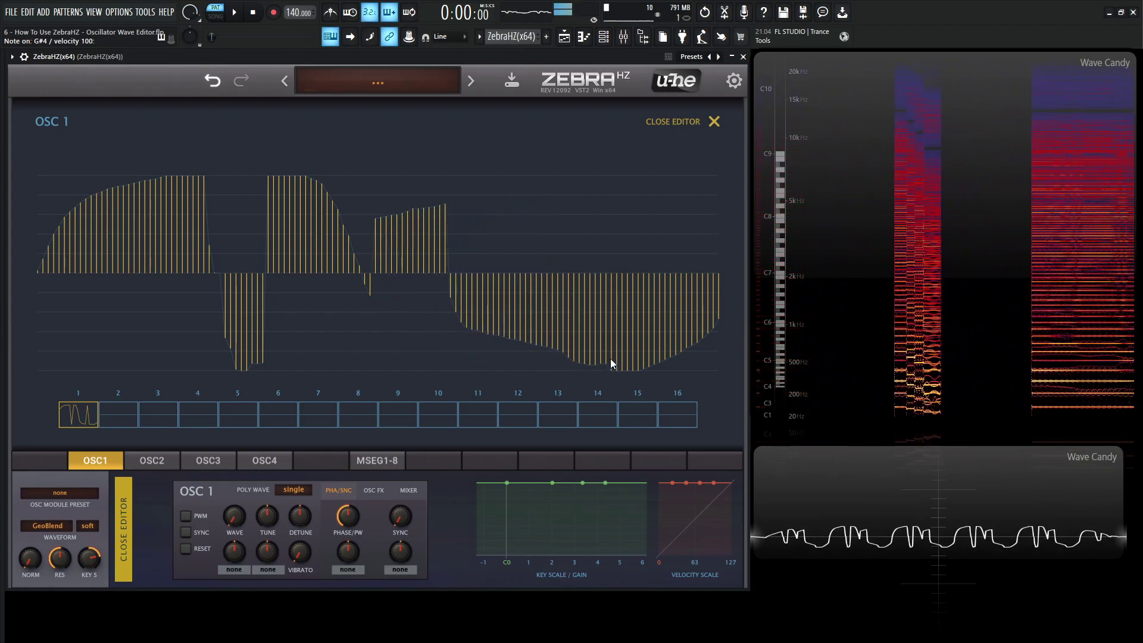
mouse_move(626, 260)
left_mouse_down()
mouse_move(635, 214)
mouse_move(686, 212)
left_mouse_up()
mouse_move(618, 199)
left_mouse_down()
mouse_move(487, 228)
mouse_move(459, 304)
mouse_move(380, 337)
mouse_move(257, 289)
mouse_move(209, 223)
mouse_move(140, 268)
mouse_move(227, 343)
mouse_move(537, 260)
left_mouse_up()
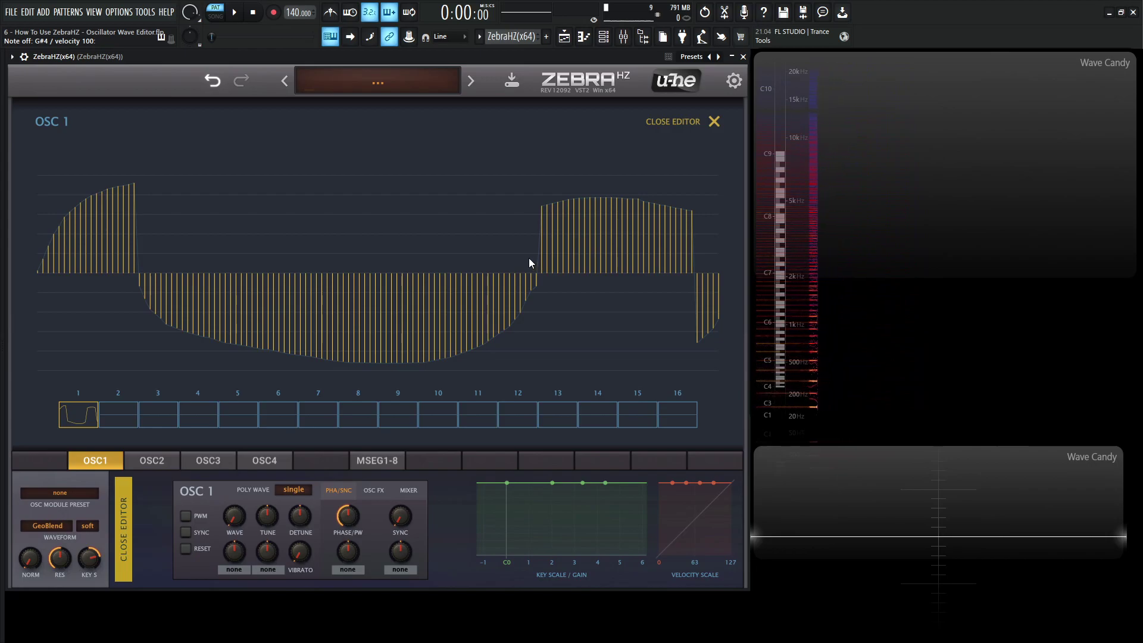
Reset the patch and shape GeoMorph waveform 1 into a square, narrowing its positive pulse to the very start of the cycle
left_click(395, 96)
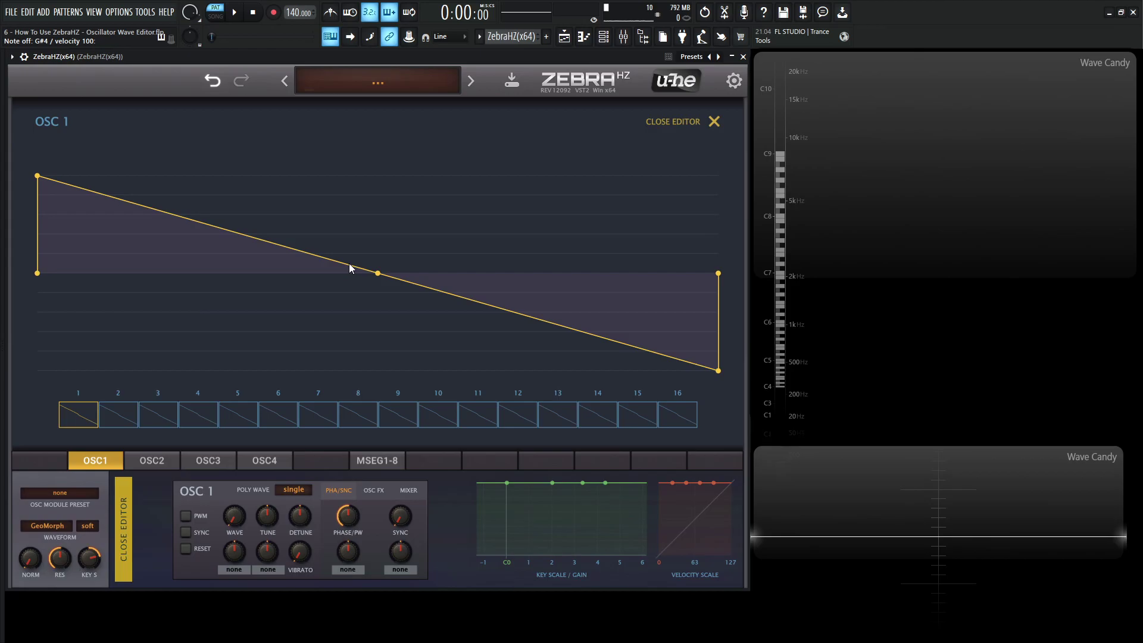
left_click_drag(348, 264, 378, 136)
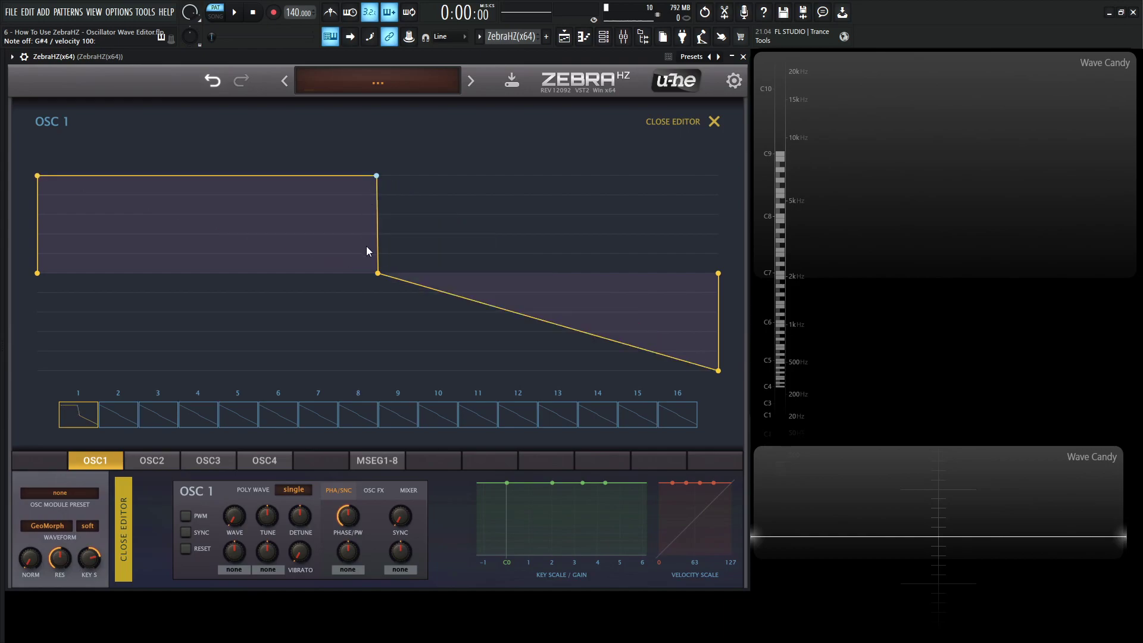
left_click_drag(379, 273, 381, 430)
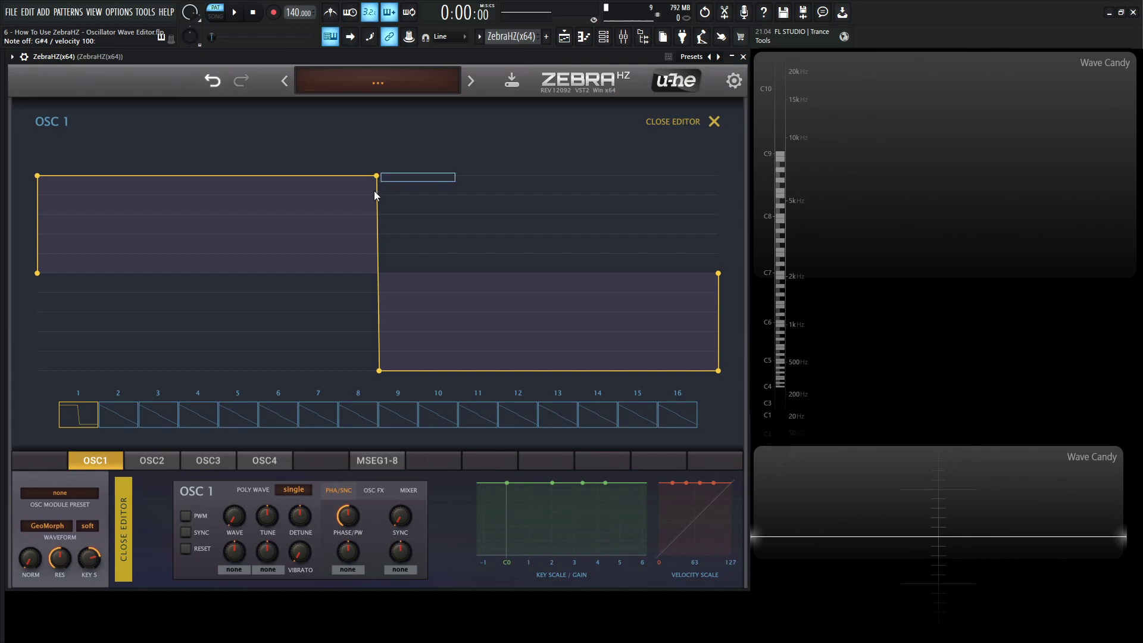
left_click_drag(377, 374, 61, 375)
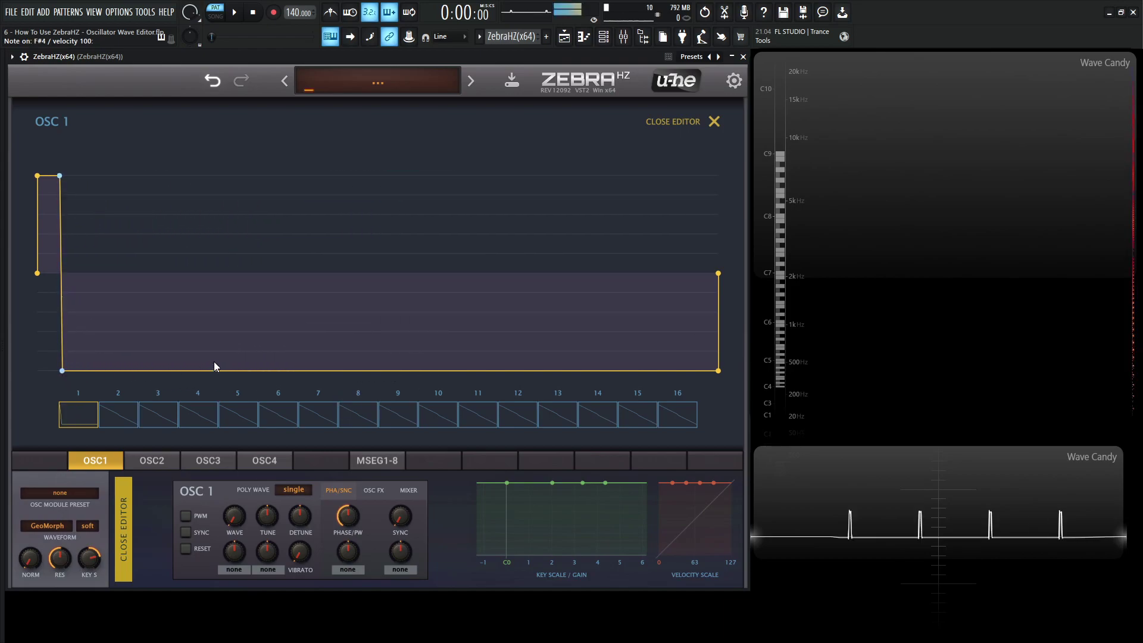
Duplicate waveform 1 into slot 16 and widen slot 16's pulse to about half the cycle
right_click(679, 418)
left_click(736, 427)
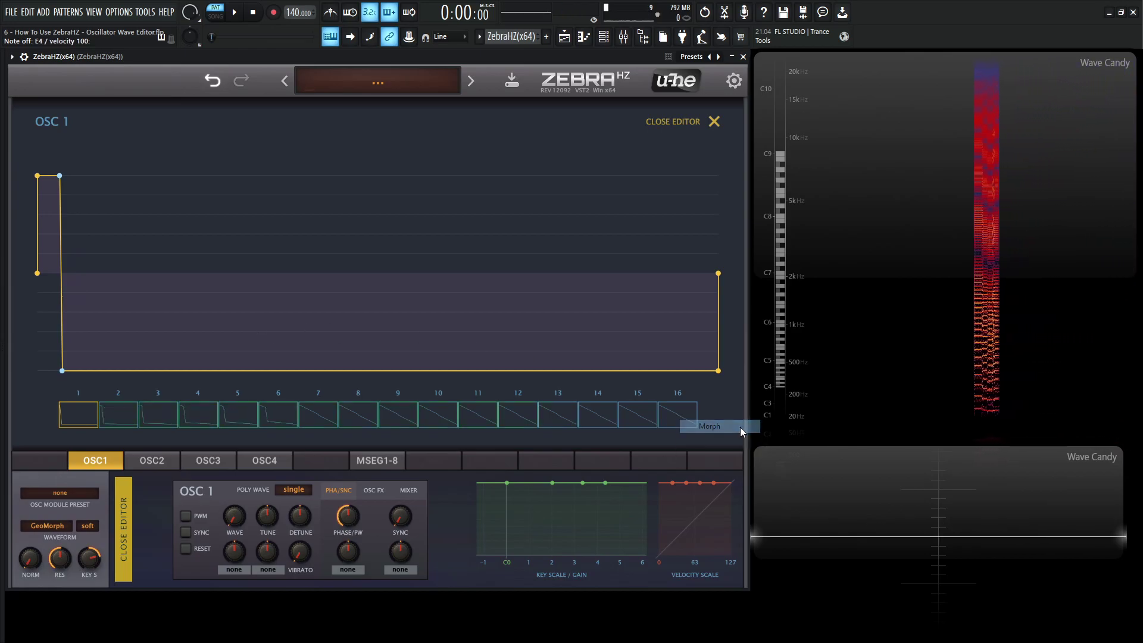
right_click(685, 416)
left_click(714, 446)
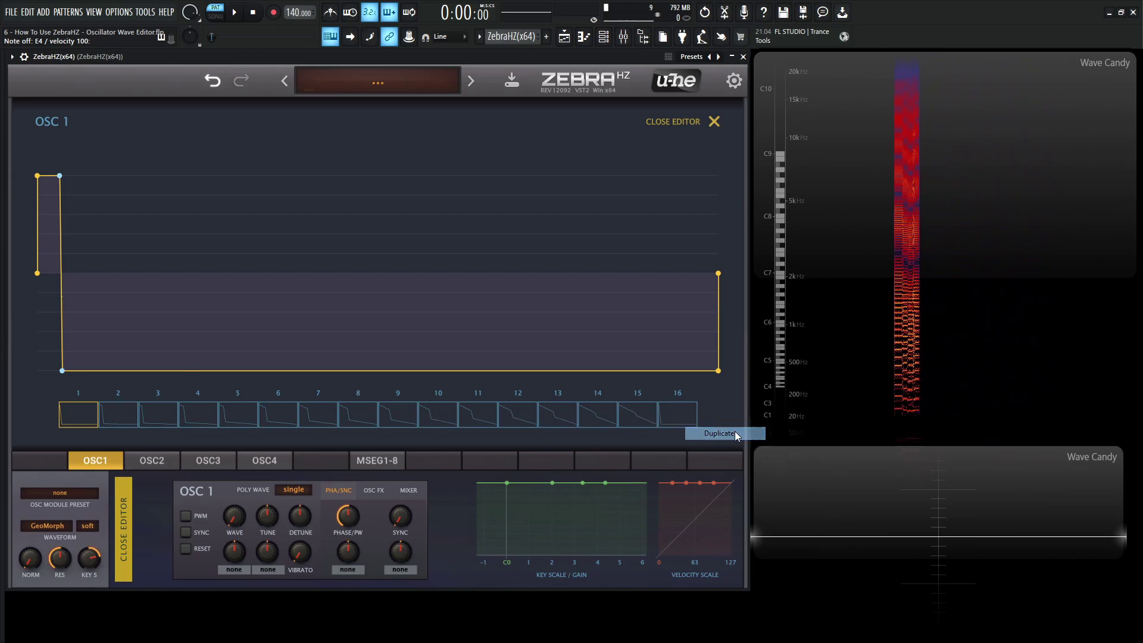
left_click(675, 425)
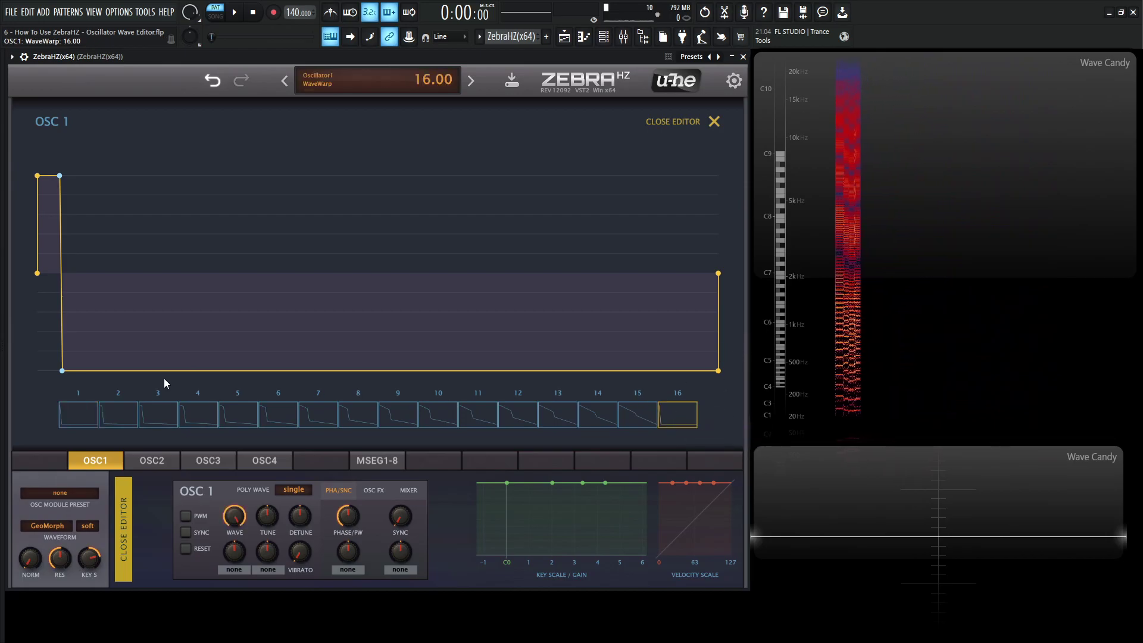
left_click(77, 410)
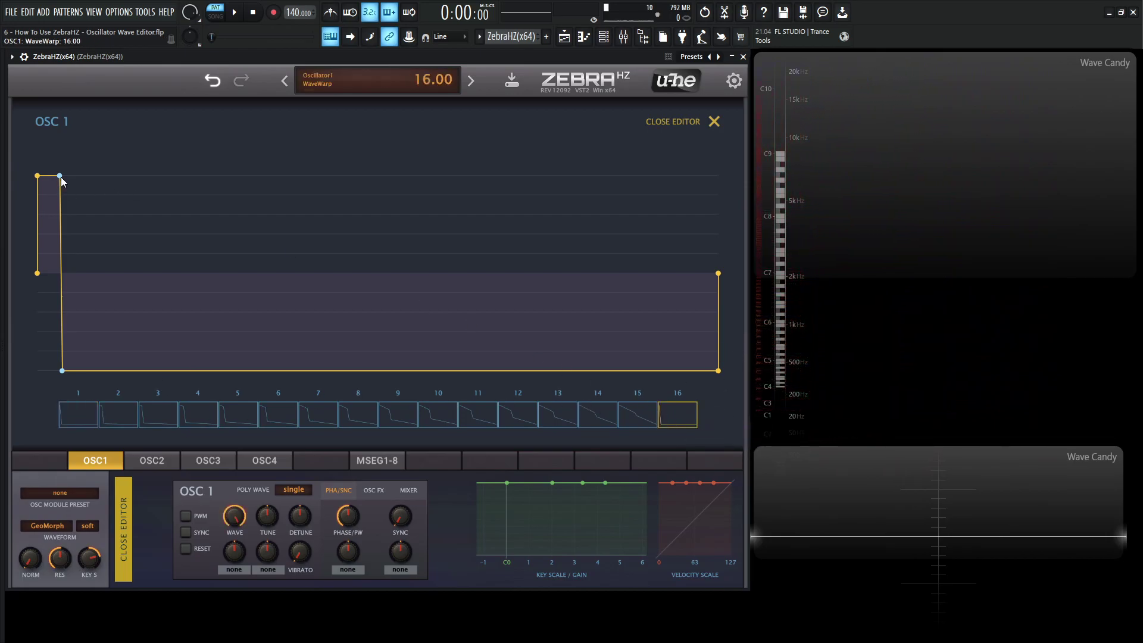
left_click_drag(61, 179, 413, 189)
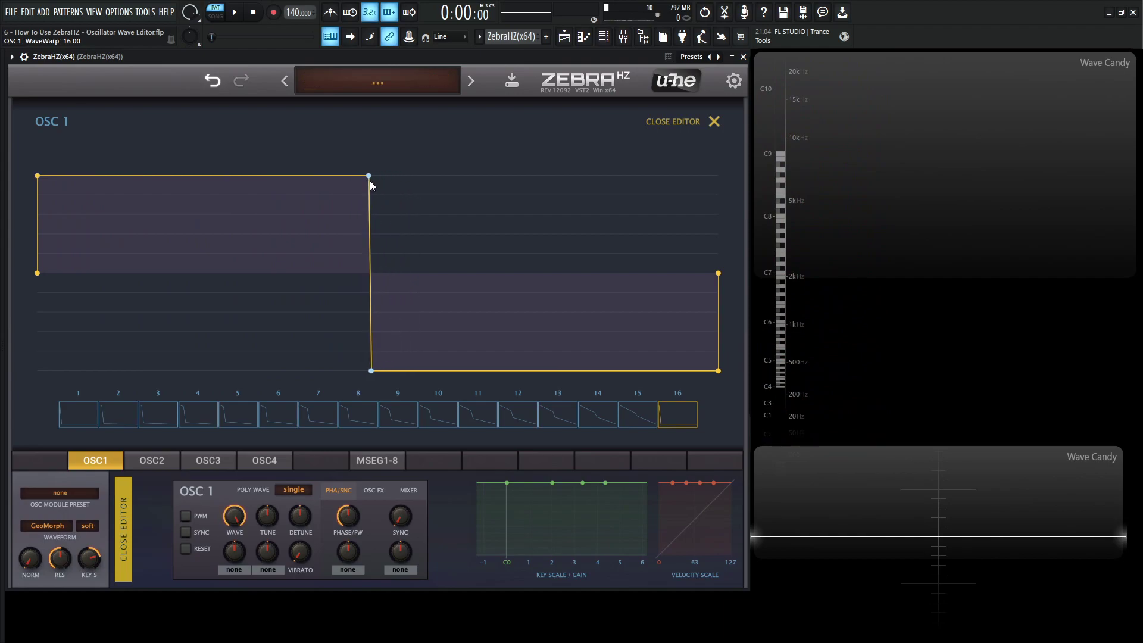
Morph the GeoMorph slots from waveform 1 to 16 and sweep OSC 1's wave position up to 16 while playing notes
left_click(74, 420)
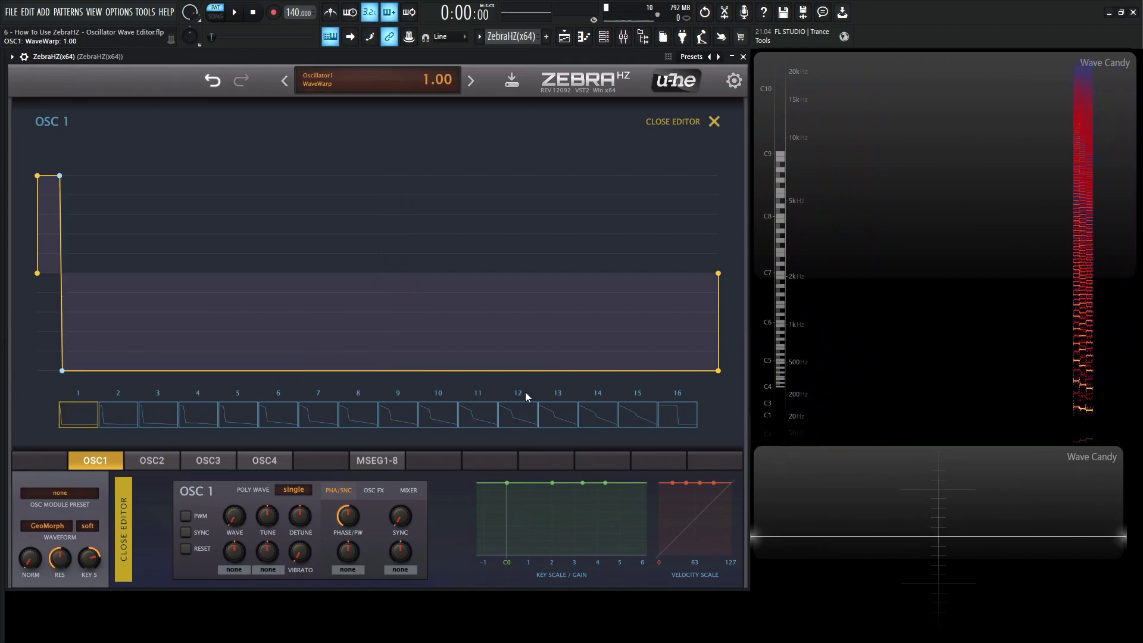
right_click(683, 425)
left_click(711, 428)
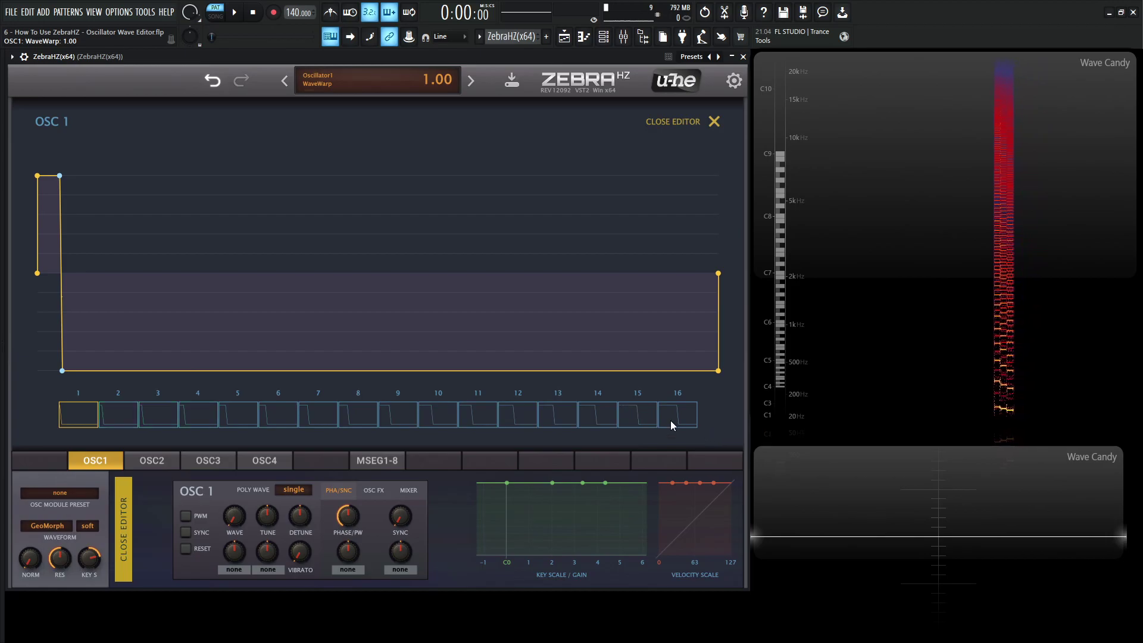
left_click_drag(232, 514, 255, 443)
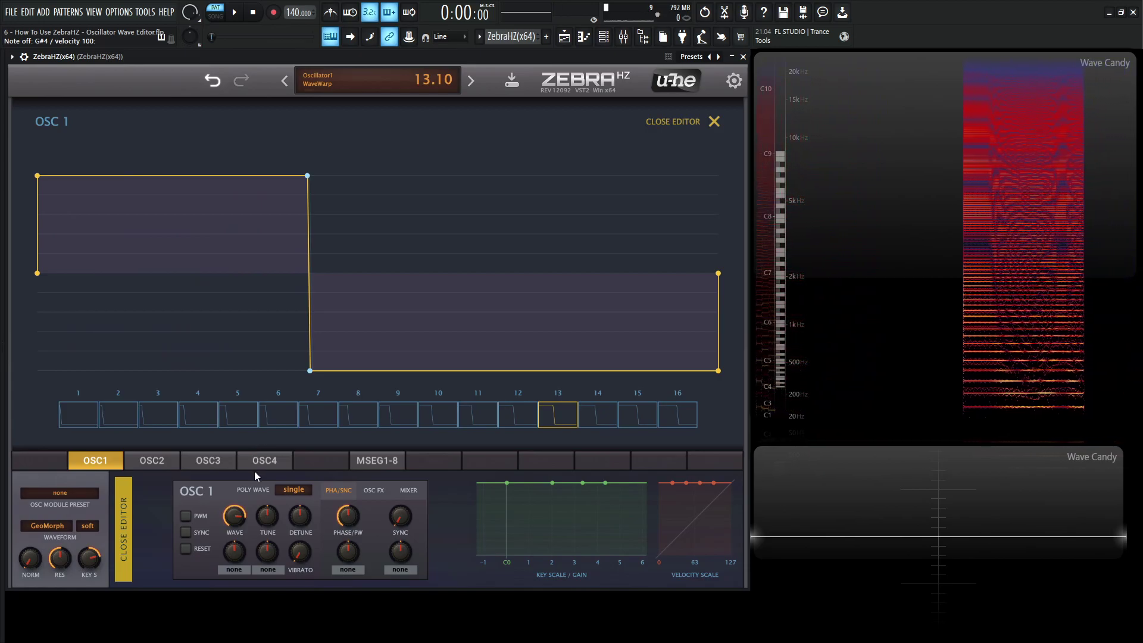
left_click_drag(237, 514, 225, 426)
Switch OSC 1 to GeoBlend, draw a narrow positive pulse followed by a fully negative section in waveform 1, and play notes
left_click(64, 526)
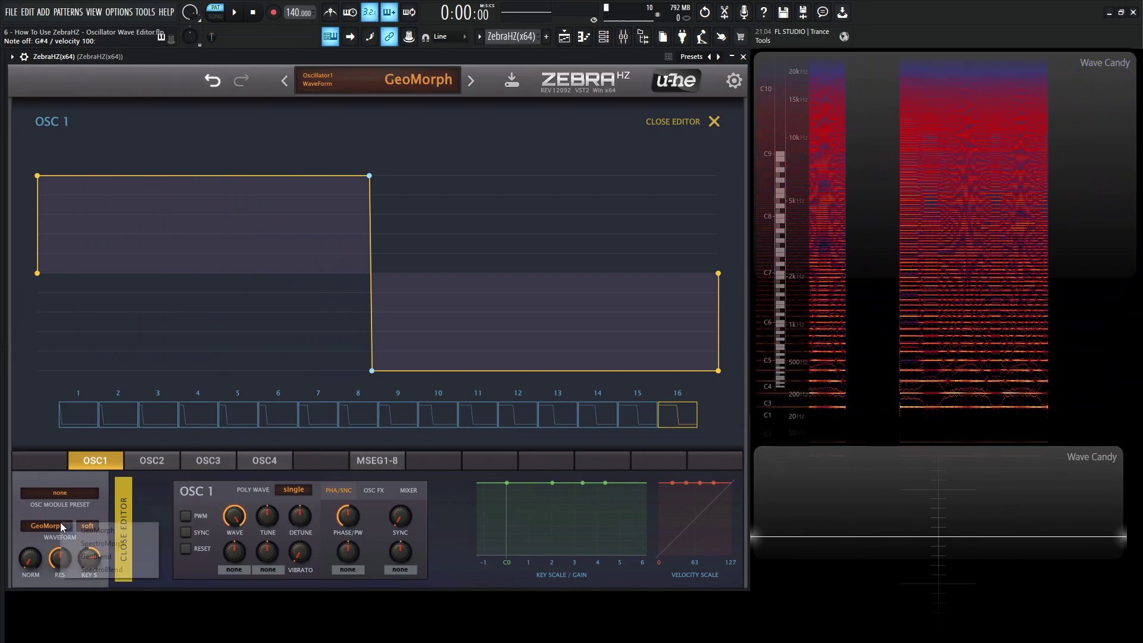
left_click(115, 556)
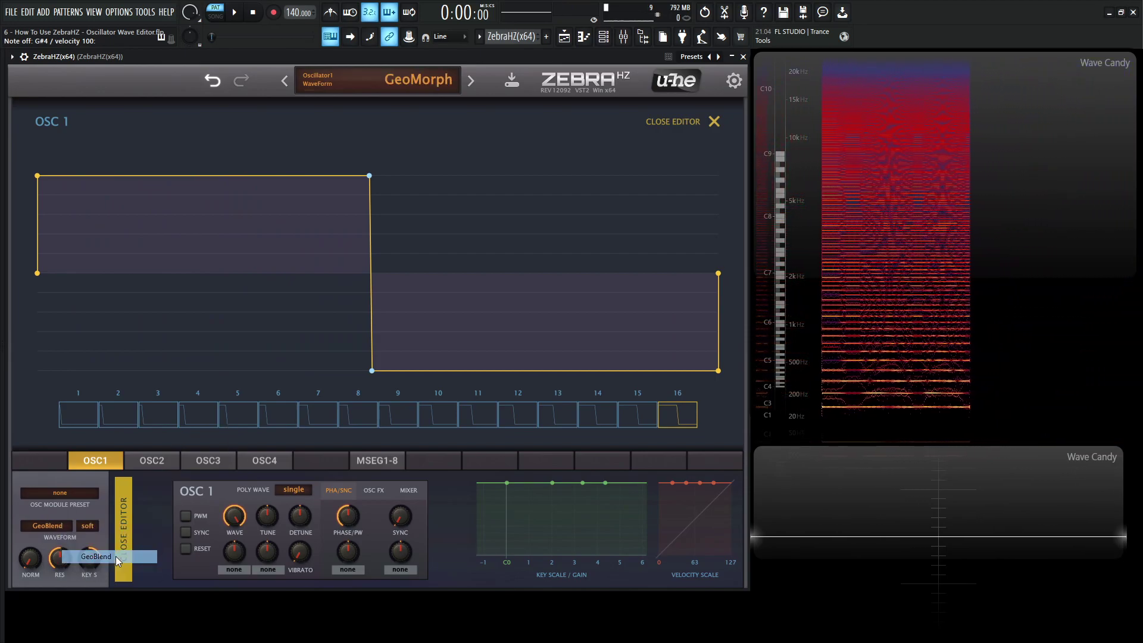
left_click(88, 412)
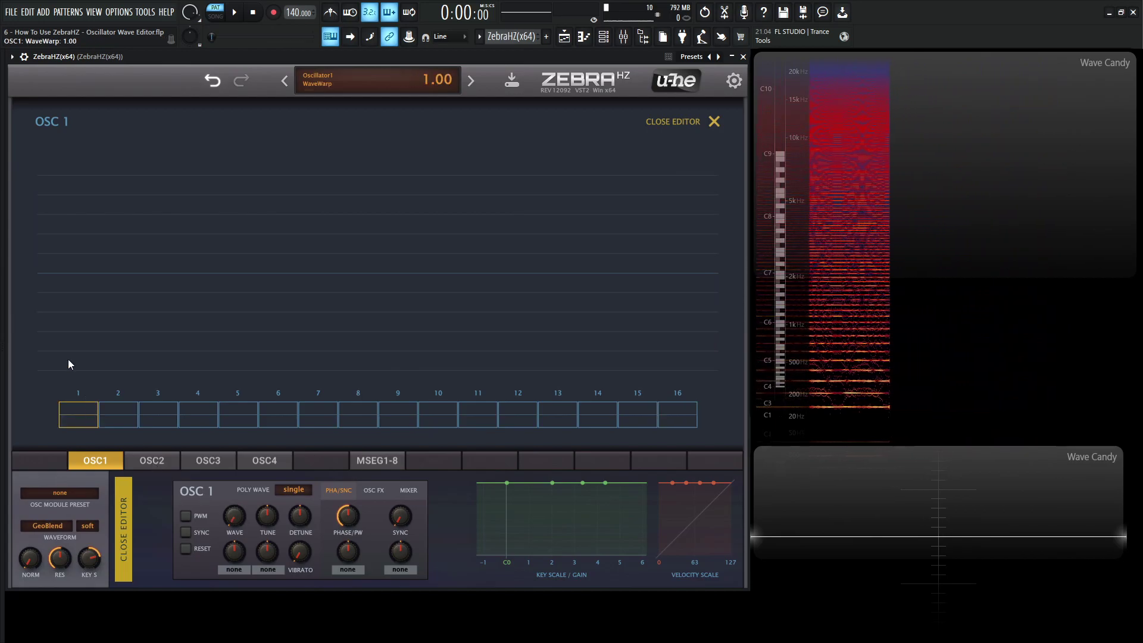
left_click_drag(41, 174, 56, 171)
mouse_move(57, 280)
left_mouse_down()
mouse_move(74, 406)
mouse_move(60, 405)
mouse_move(544, 438)
mouse_move(740, 415)
left_mouse_up()
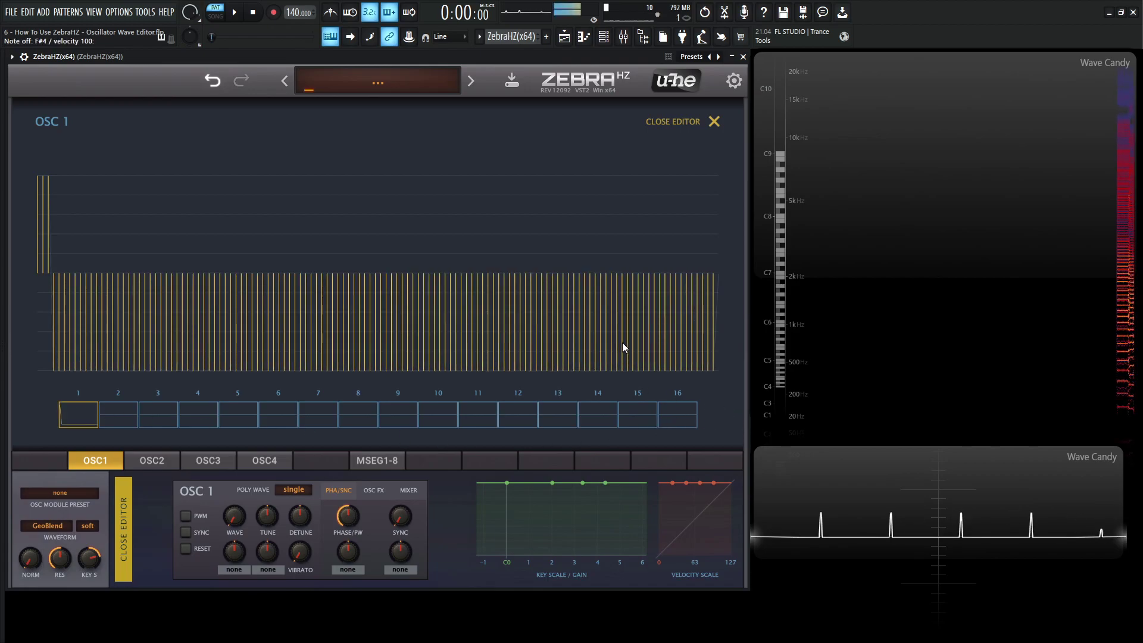
key("c")
key("g")
key("n")
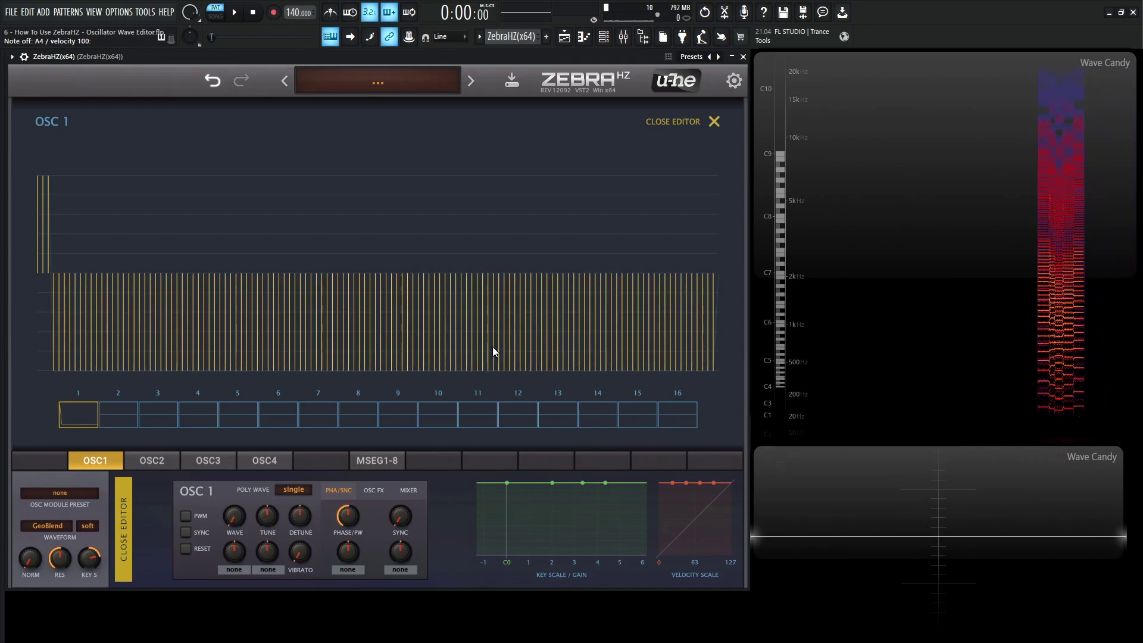
Duplicate the GeoBlend pulse from waveform 1 into slot 16 and draw its positive section out to just past mid-cycle
right_click(685, 419)
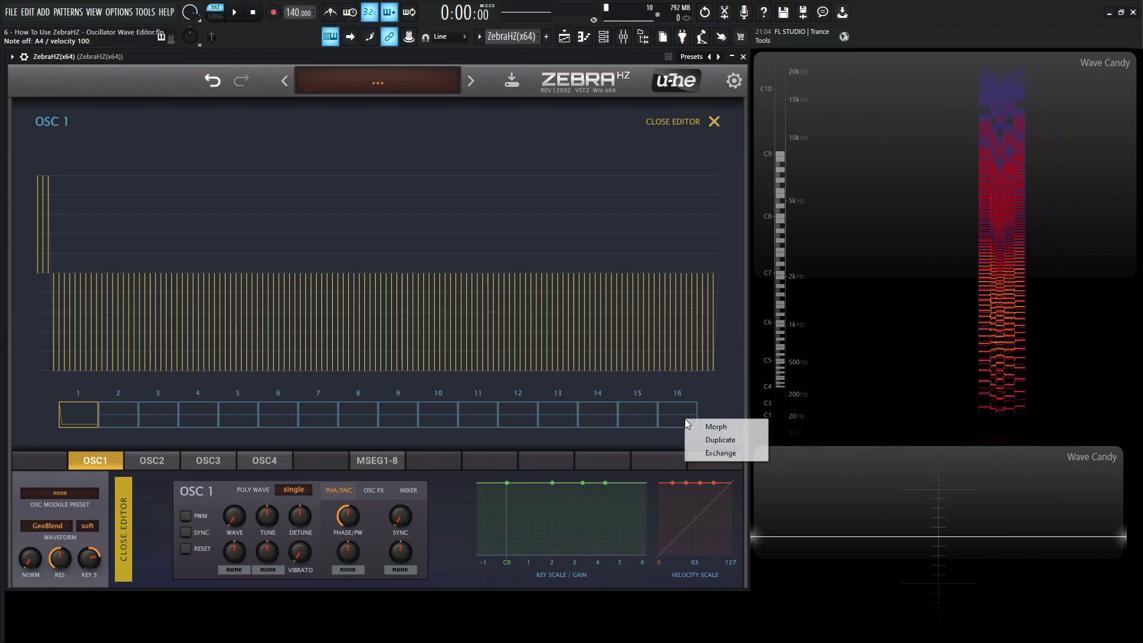
left_click(719, 442)
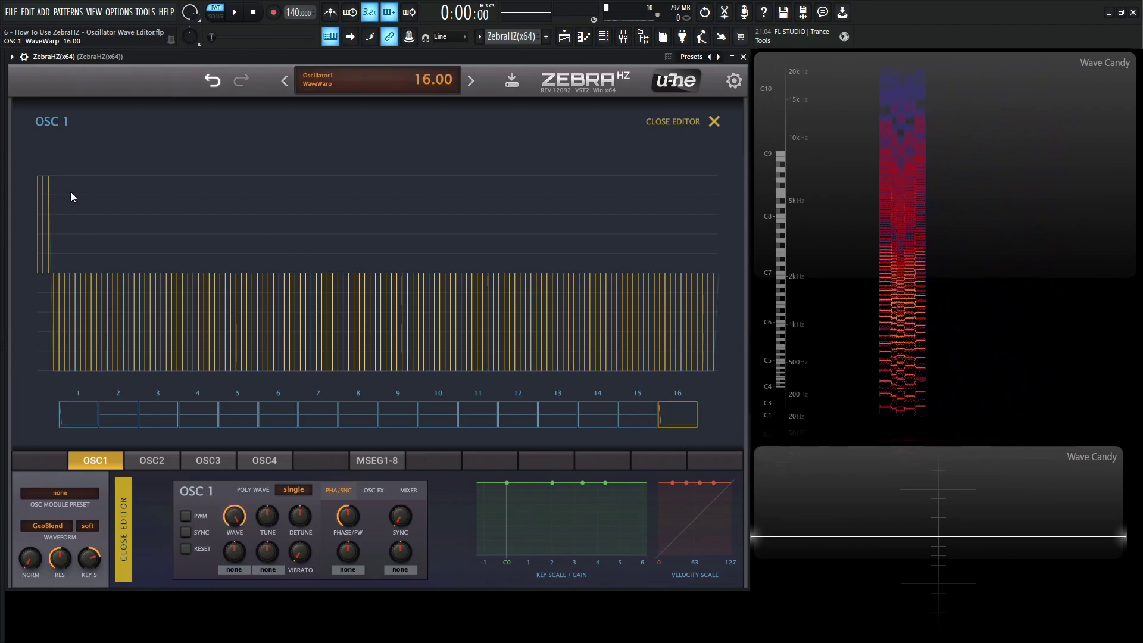
mouse_move(70, 196)
left_mouse_down()
mouse_move(125, 167)
mouse_move(43, 172)
mouse_move(399, 173)
left_mouse_up()
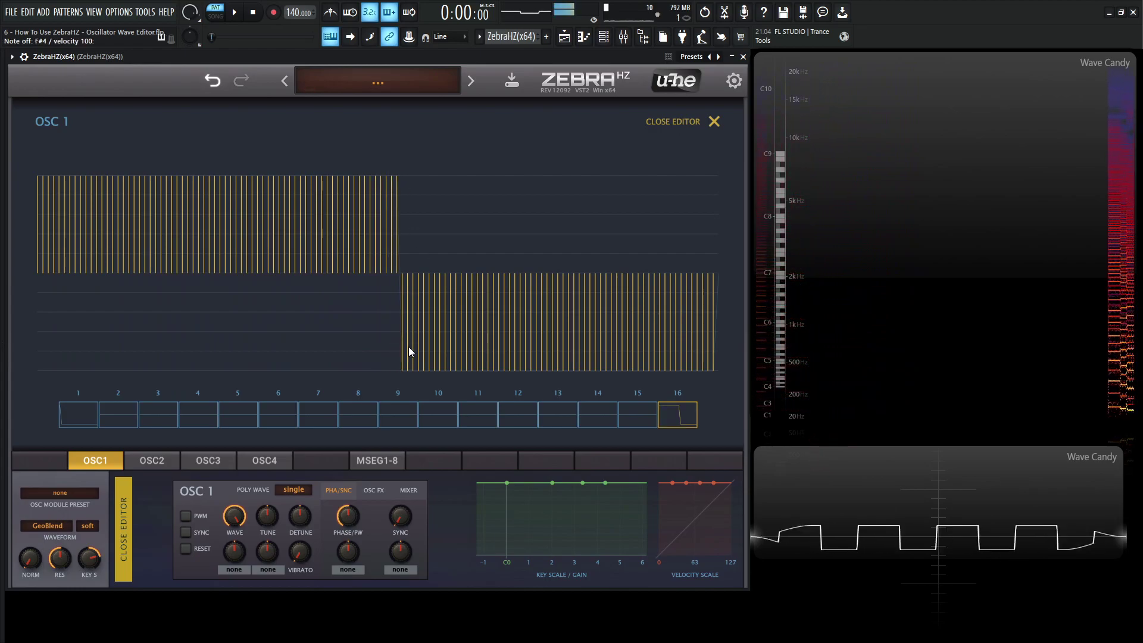
Morph the GeoBlend slots from waveform 1 to 16 and sweep OSC 1's wave position up and down while playing notes
left_click(82, 413)
right_click(677, 418)
left_click(705, 424)
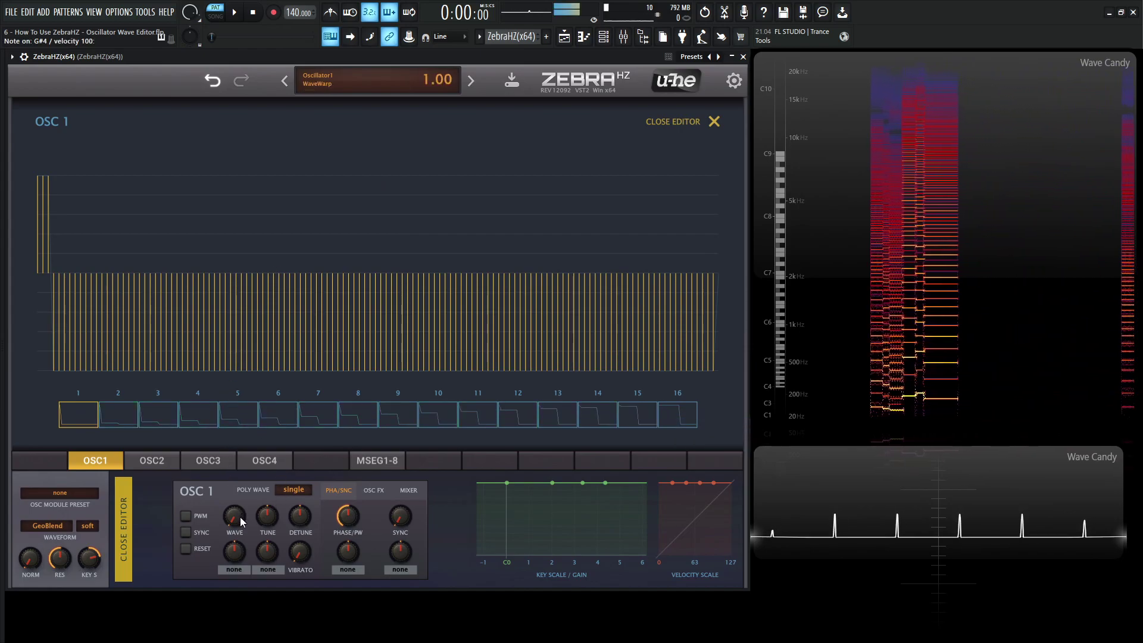
left_click_drag(240, 517, 243, 404)
scroll(243, 410, "down", 10)
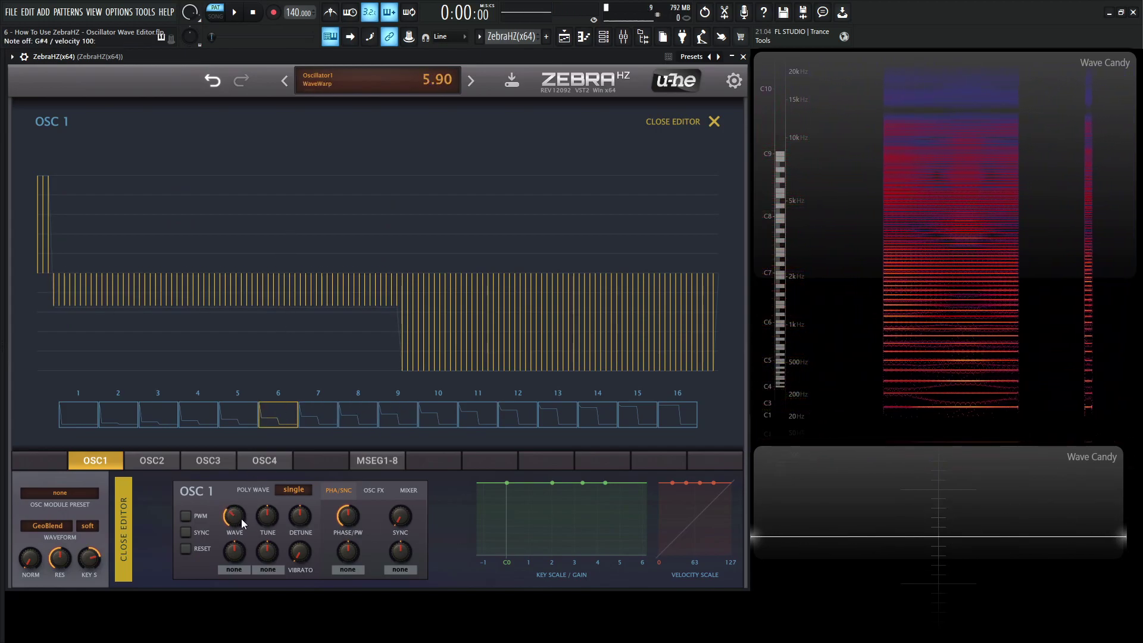
mouse_move(241, 519)
left_mouse_down()
mouse_move(244, 456)
mouse_move(238, 535)
mouse_move(244, 459)
mouse_move(233, 527)
mouse_move(201, 528)
mouse_move(255, 421)
mouse_move(241, 519)
left_mouse_up()
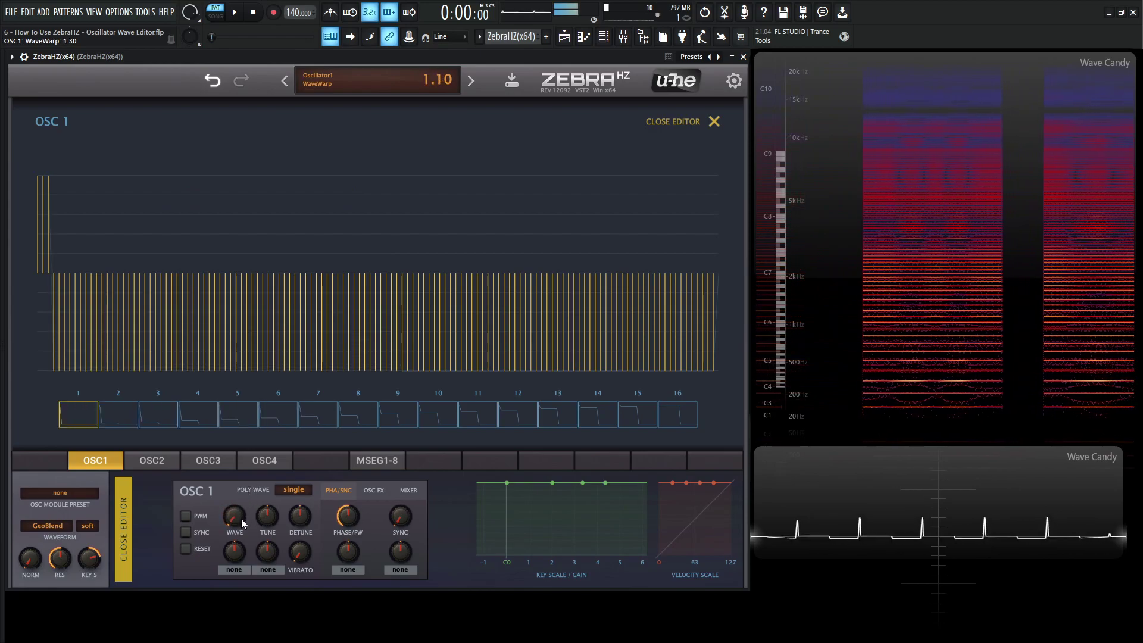
Switch OSC 1's waveform type back to GeoMorph and sweep the wave position while playing notes for comparison
left_click(63, 531)
left_click(122, 533)
left_click_drag(236, 517, 740, 551)
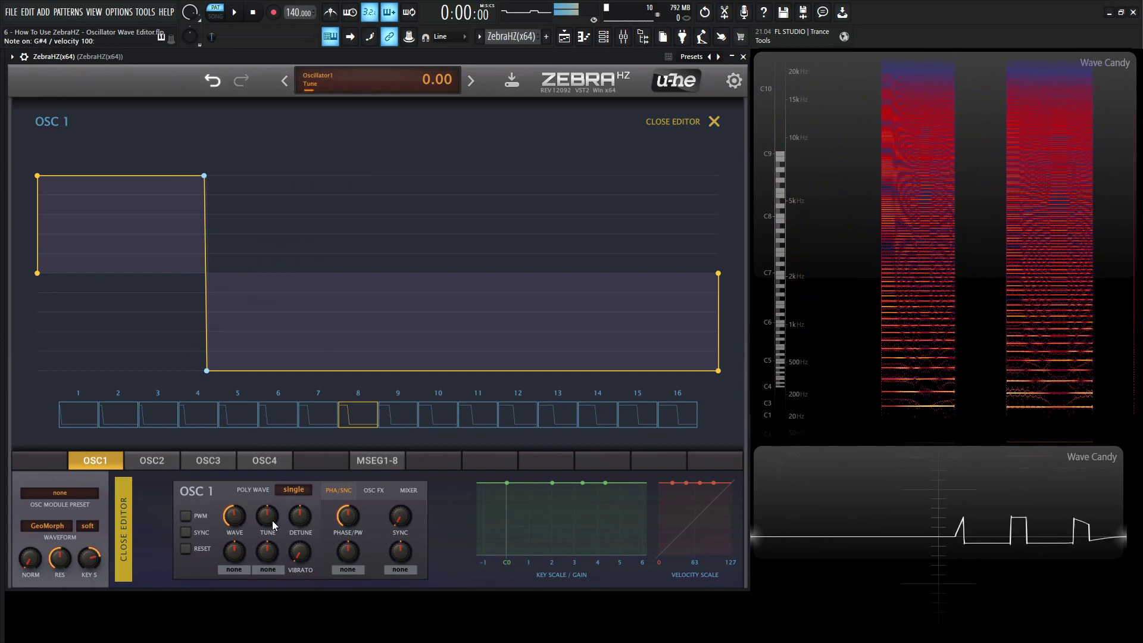
Sweep OSC 1's wave position in GeoMorph, switch the waveform type to GeoBlend, and repeat the sweep while playing notes
left_click_drag(234, 516, 244, 437)
left_click(60, 527)
left_click(86, 562)
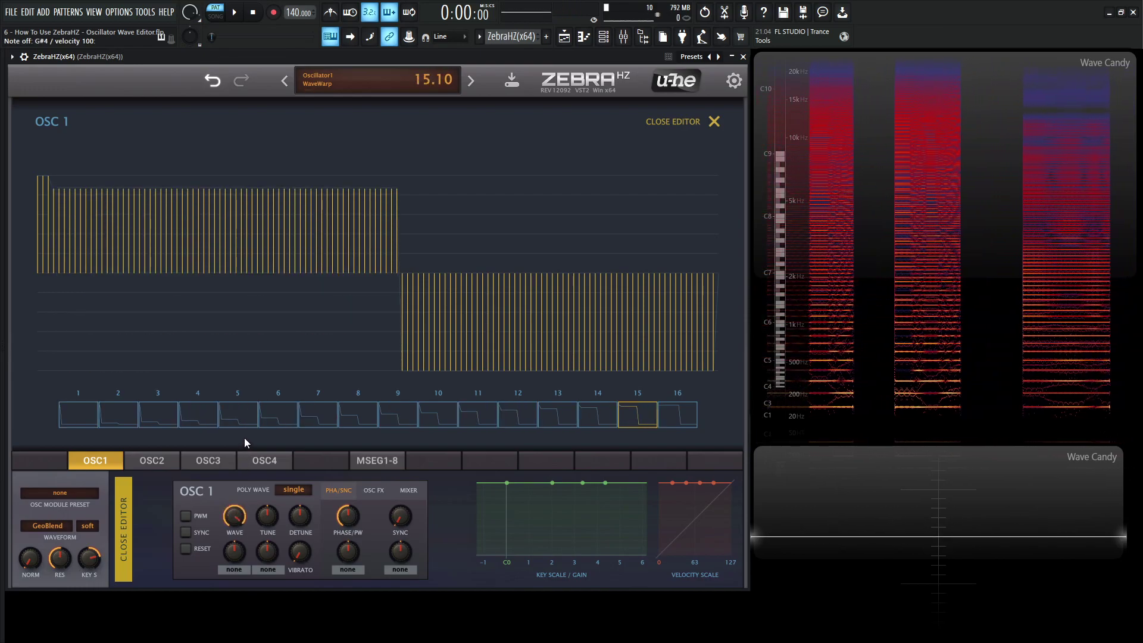
mouse_move(238, 535)
left_mouse_down()
mouse_move(233, 609)
mouse_move(242, 524)
left_mouse_up()
left_click_drag(231, 580, 238, 469)
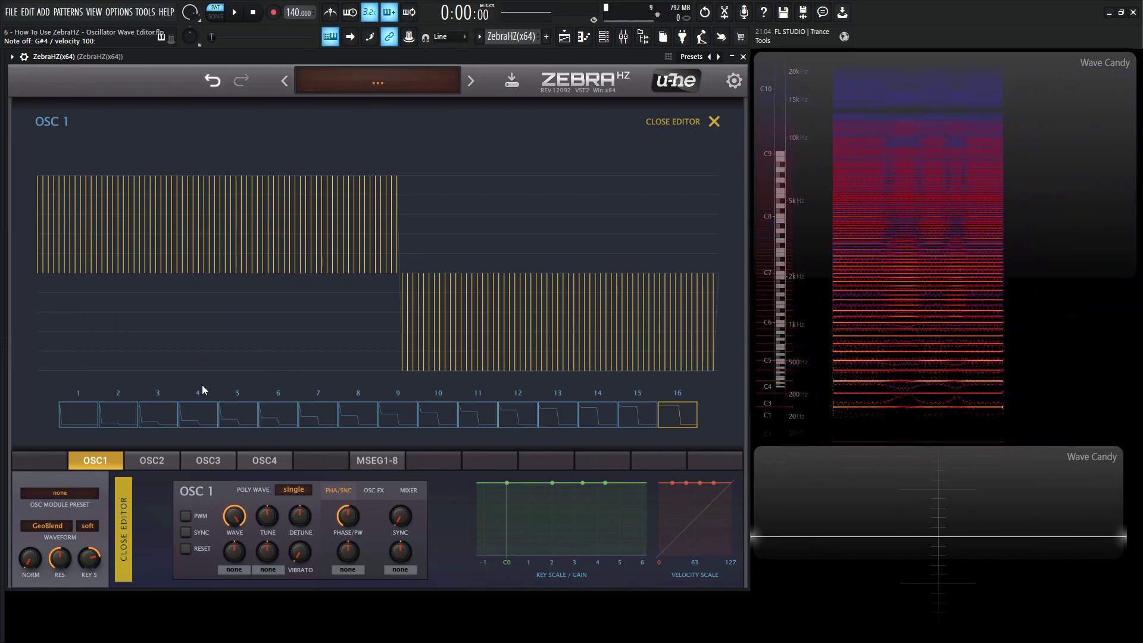
Reset the patch to its initial state and set OSC 1's waveform type to SpectroBlend
left_click(398, 85)
left_click(421, 95)
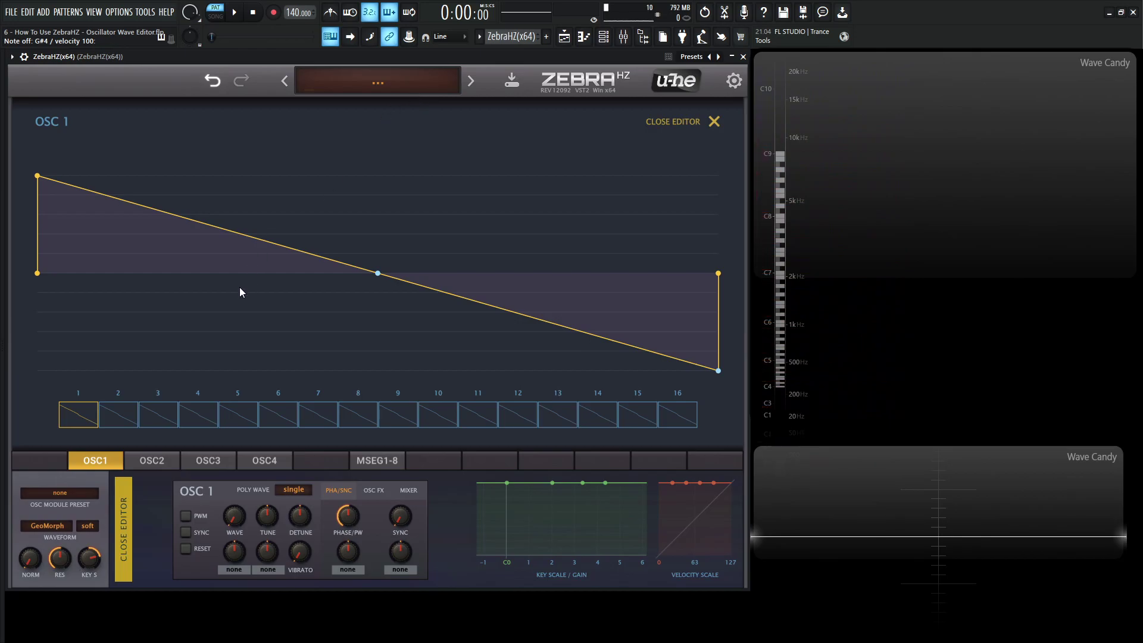
left_click(55, 526)
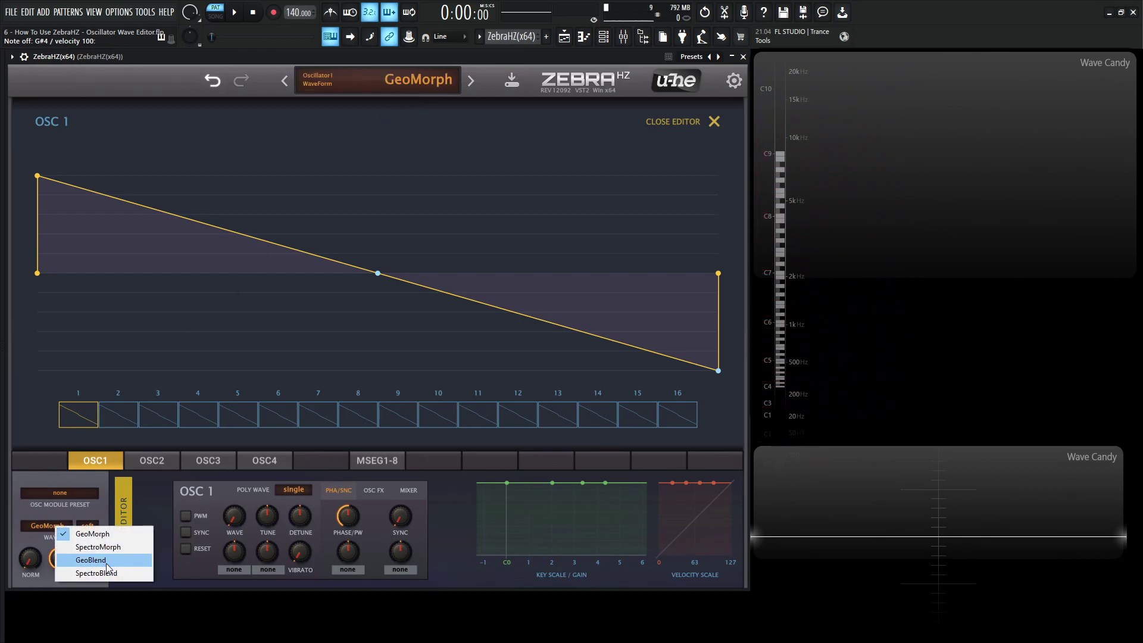
left_click(123, 574)
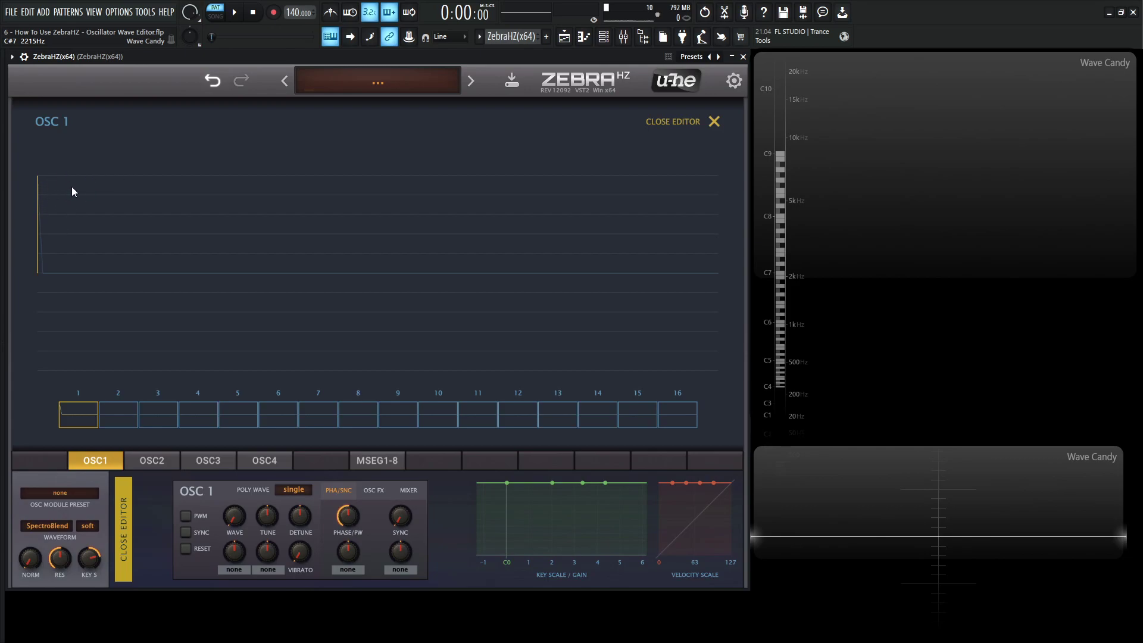
Play a note and raise the second, third and fourth partials of waveform 1 to full positive level
key("h")
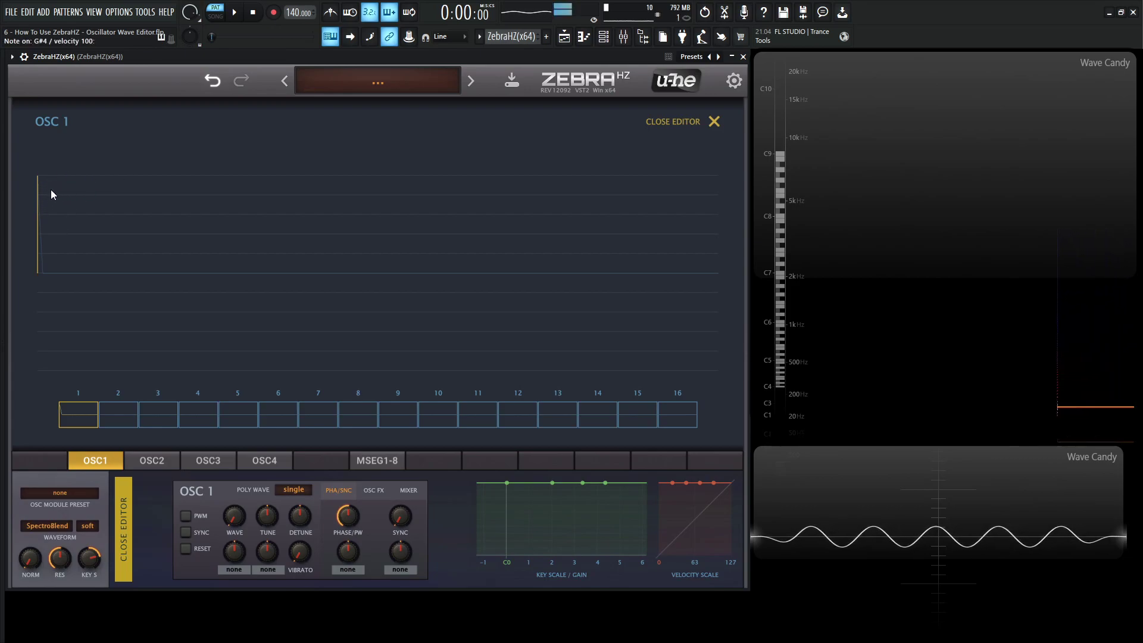
left_click(44, 176)
left_click(49, 177)
left_click(54, 176)
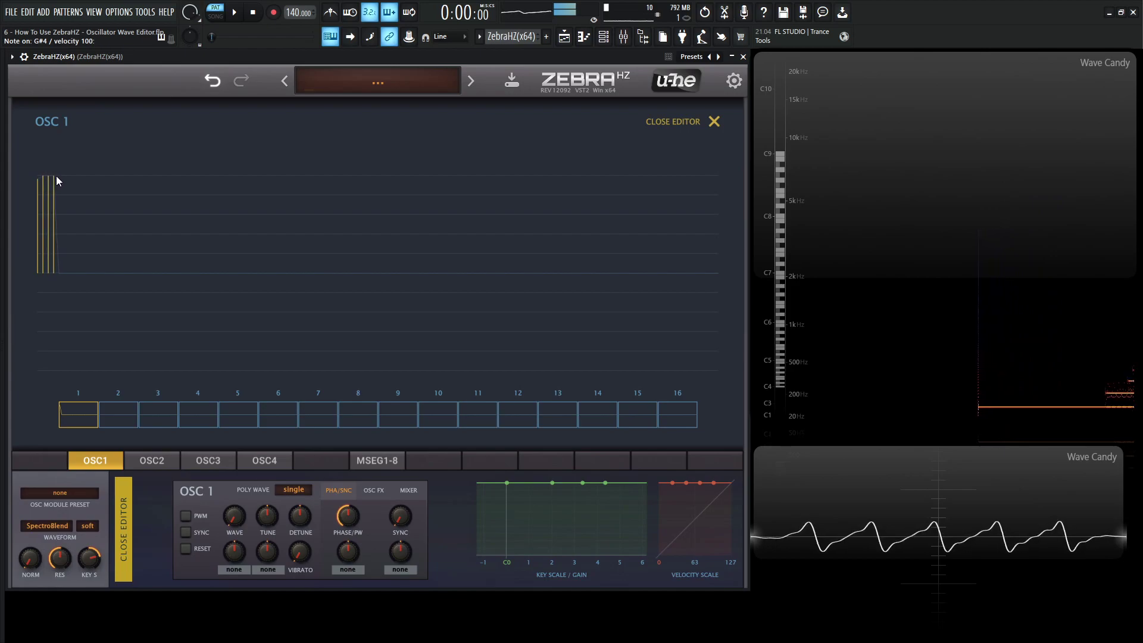
Add scattered single partials at varied positive levels across the rest of waveform 1's spectrum while playing notes
left_click(102, 183)
left_click(129, 177)
left_click(188, 189)
left_click(241, 199)
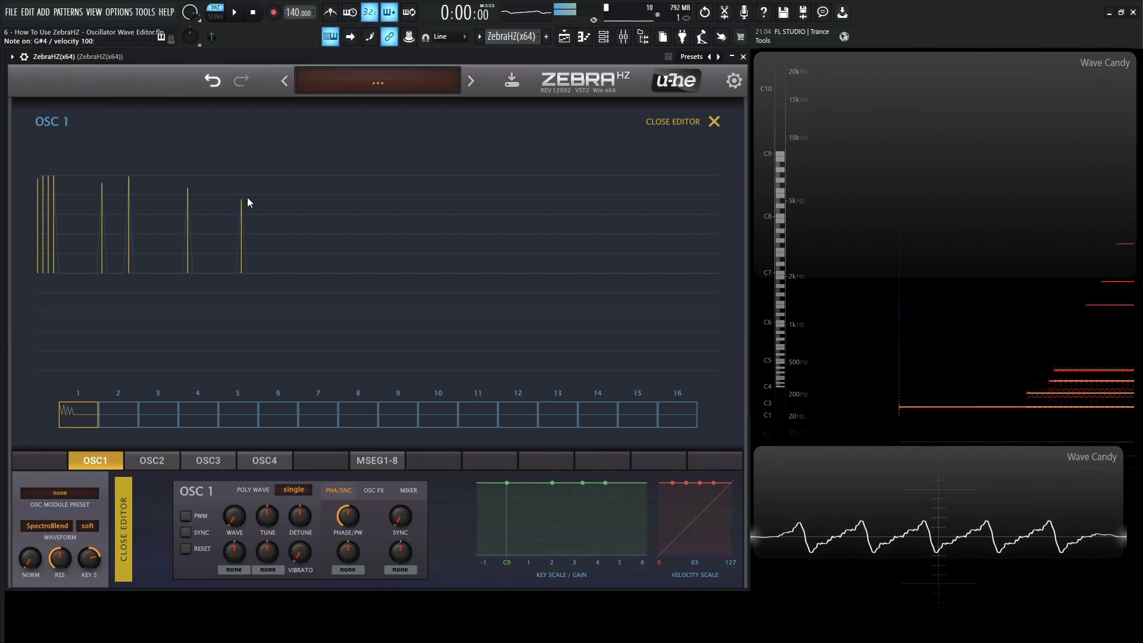
left_click(283, 183)
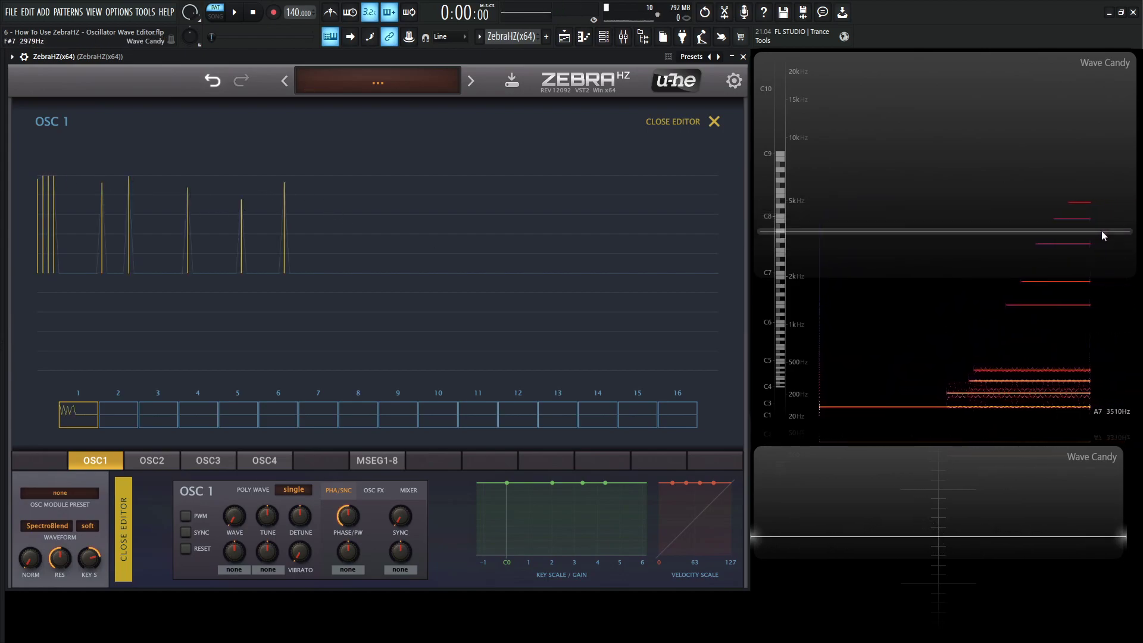
left_click(364, 181)
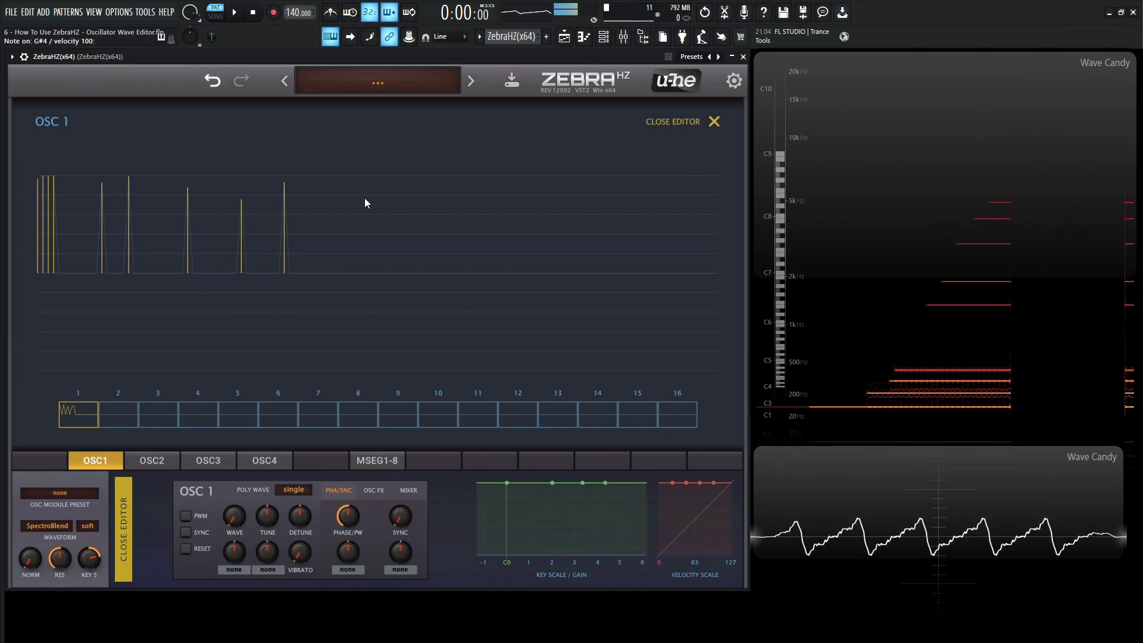
left_click(413, 236)
left_click(434, 189)
left_click(514, 177)
left_click(520, 178)
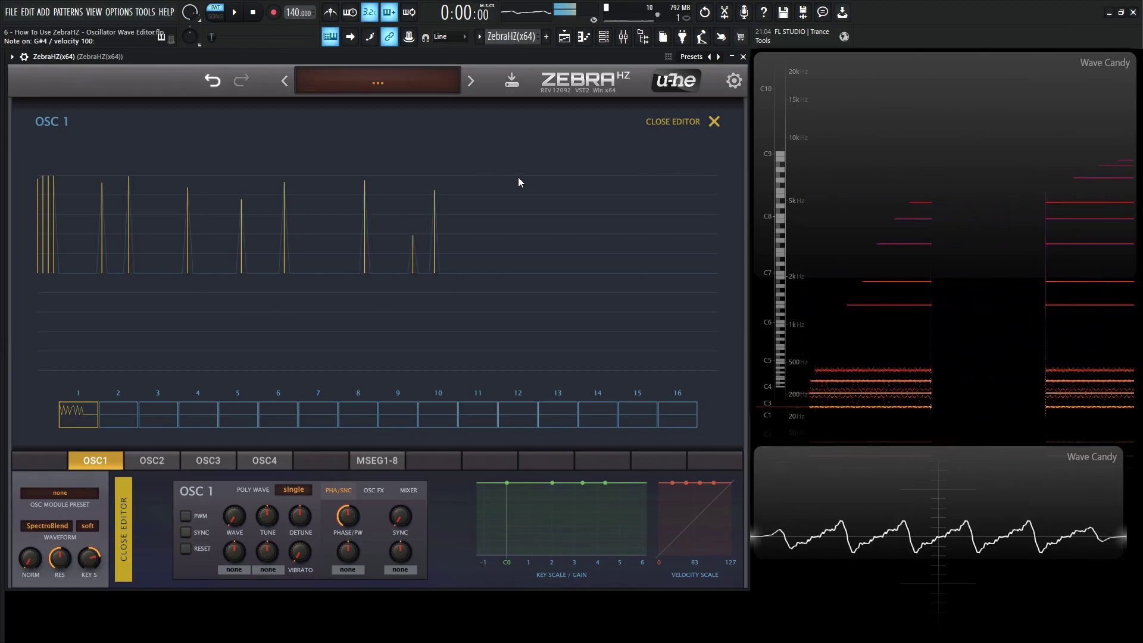
left_click(574, 182)
left_click(632, 189)
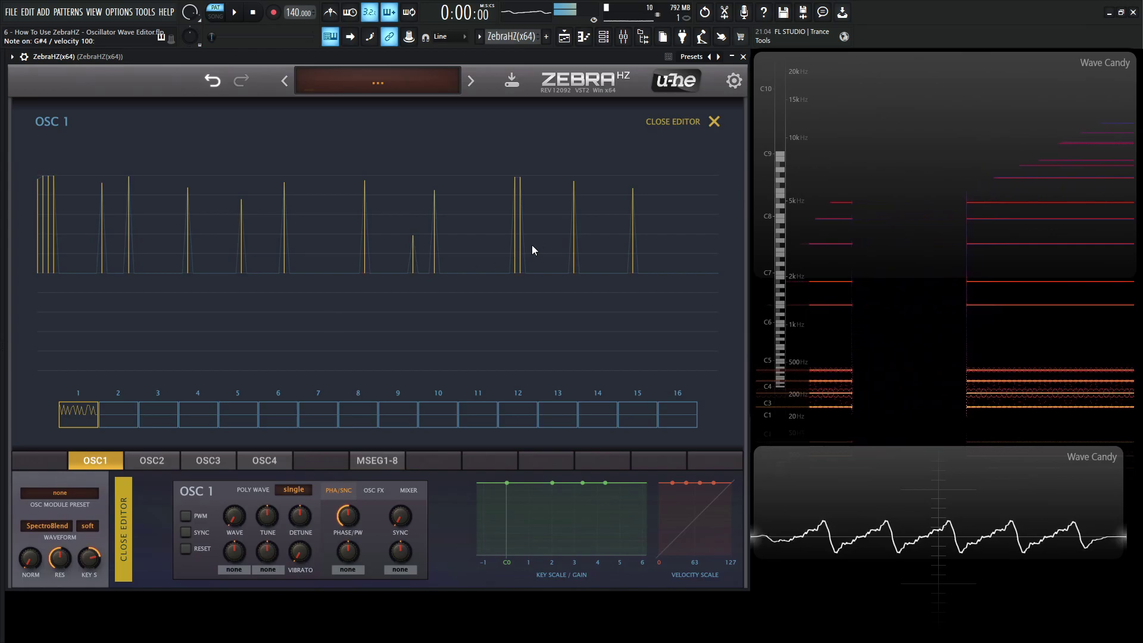
Erase all partials of waveform 1 and redraw only the fundamental at full positive level
right_click(675, 257)
left_click(641, 261)
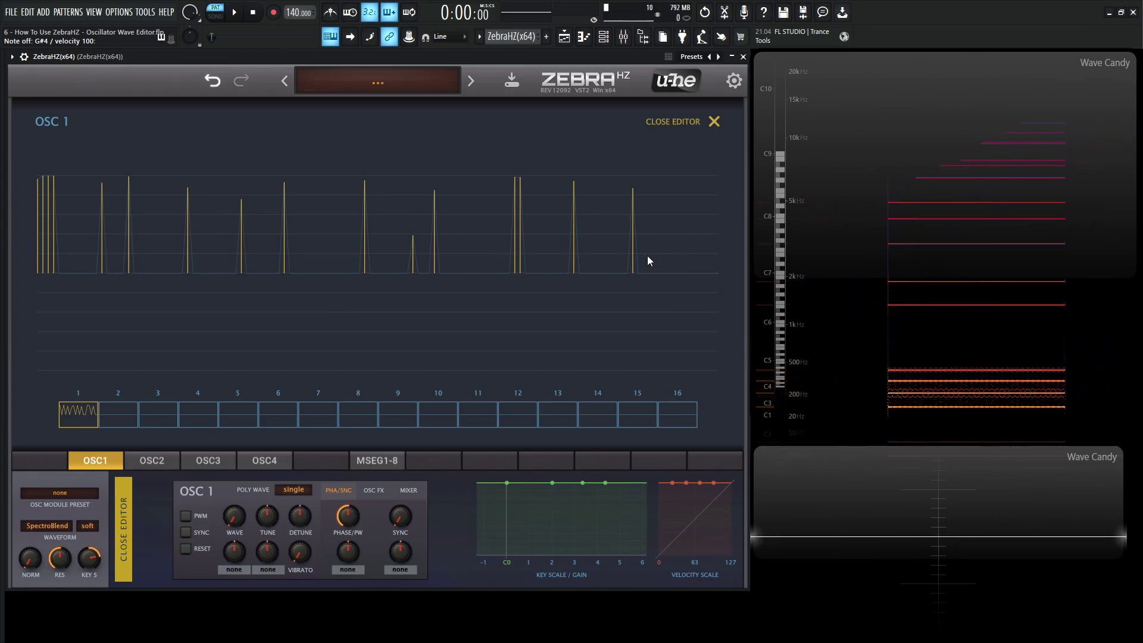
mouse_move(647, 257)
left_mouse_down()
mouse_move(555, 270)
mouse_move(35, 262)
left_mouse_up()
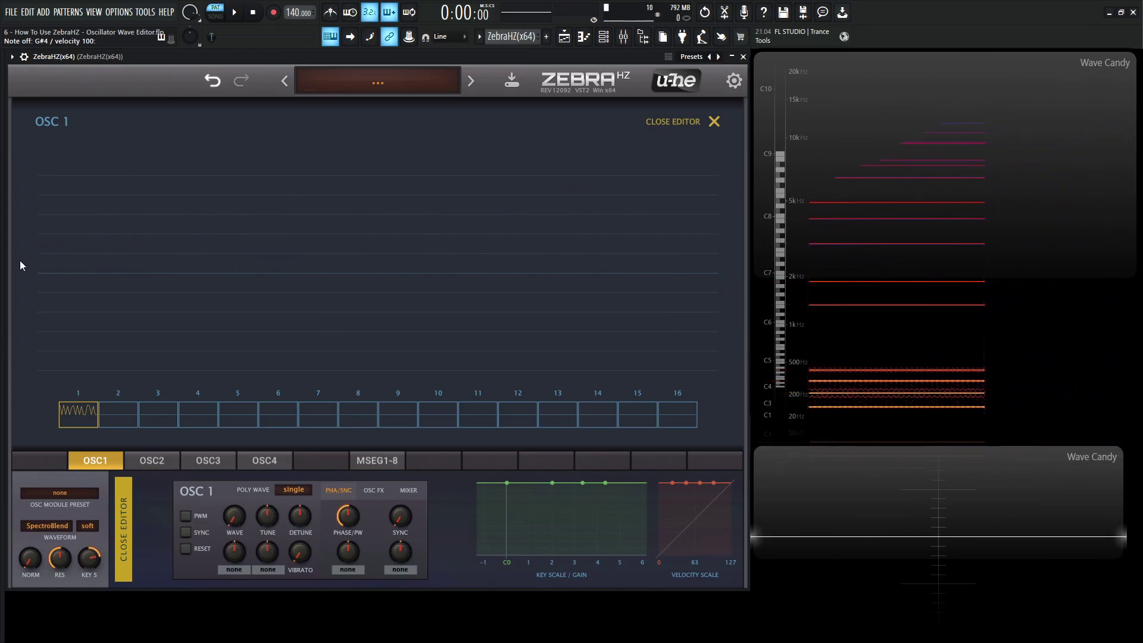
left_click_drag(41, 192, 37, 178)
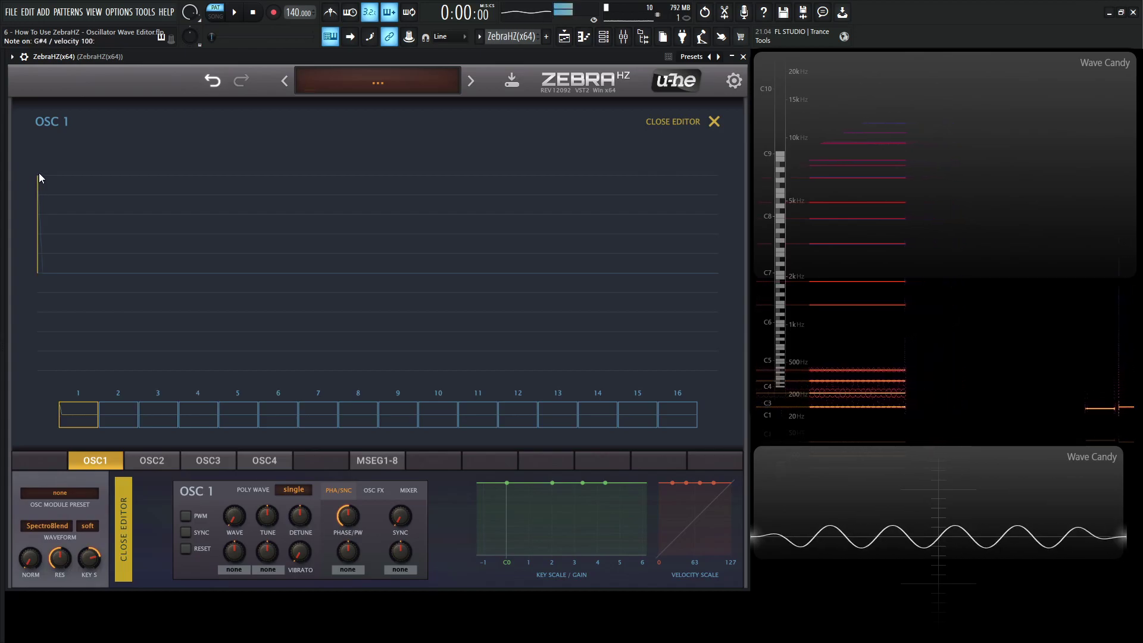
Add widely spaced positive partials from near the fundamental to just past mid-spectrum, the last one weakest, and play notes
left_click(75, 181)
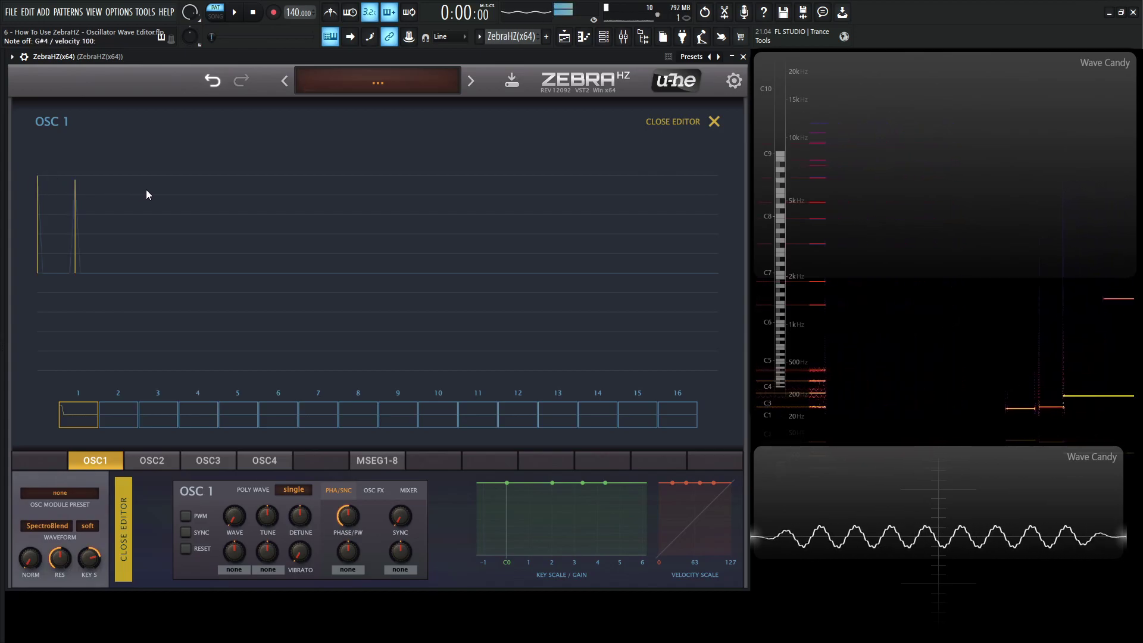
left_click(145, 189)
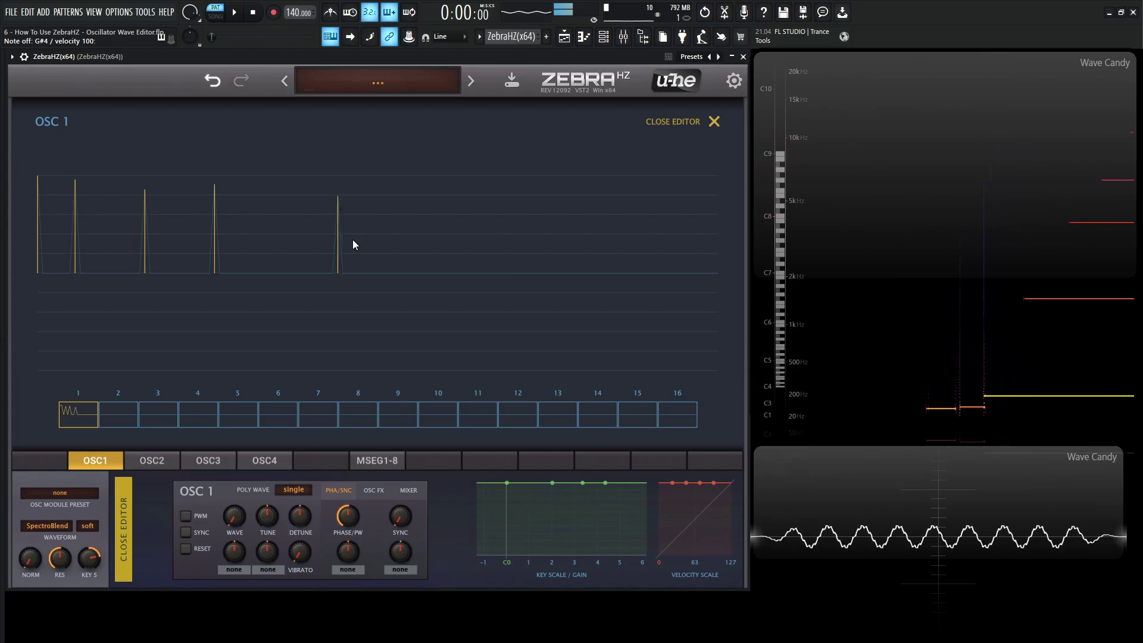
left_click(397, 250)
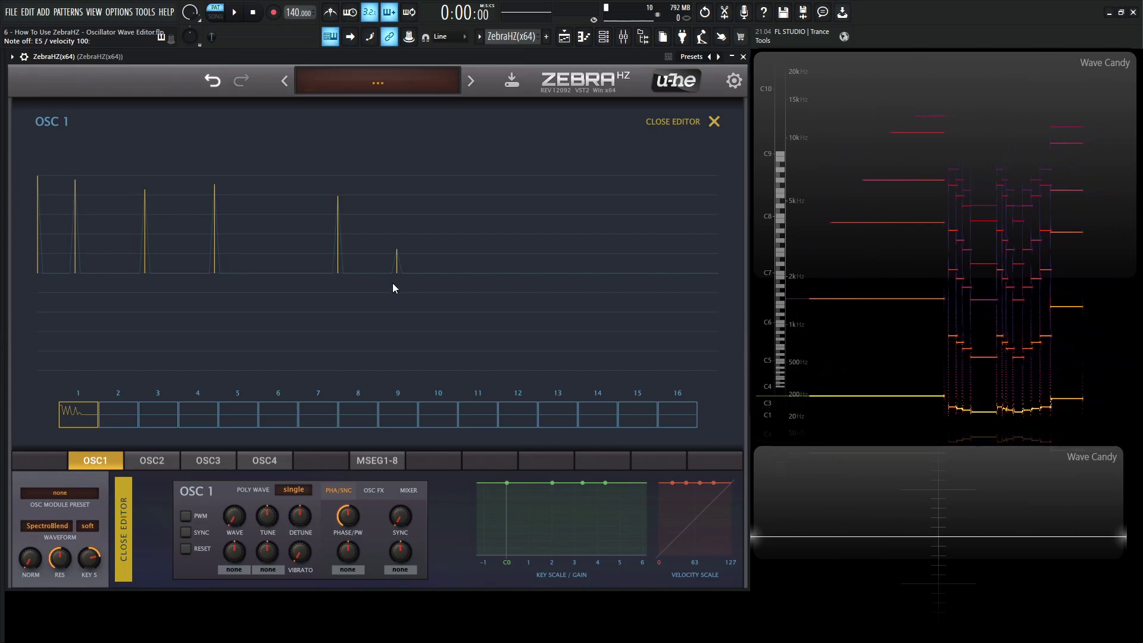
Clear the upper partials of waveform 1, leaving only the fundamental at full negative level, and play notes
mouse_move(37, 206)
left_mouse_down()
mouse_move(42, 262)
mouse_move(41, 177)
left_mouse_up()
mouse_move(548, 274)
left_mouse_down()
mouse_move(30, 268)
mouse_move(43, 275)
left_mouse_up()
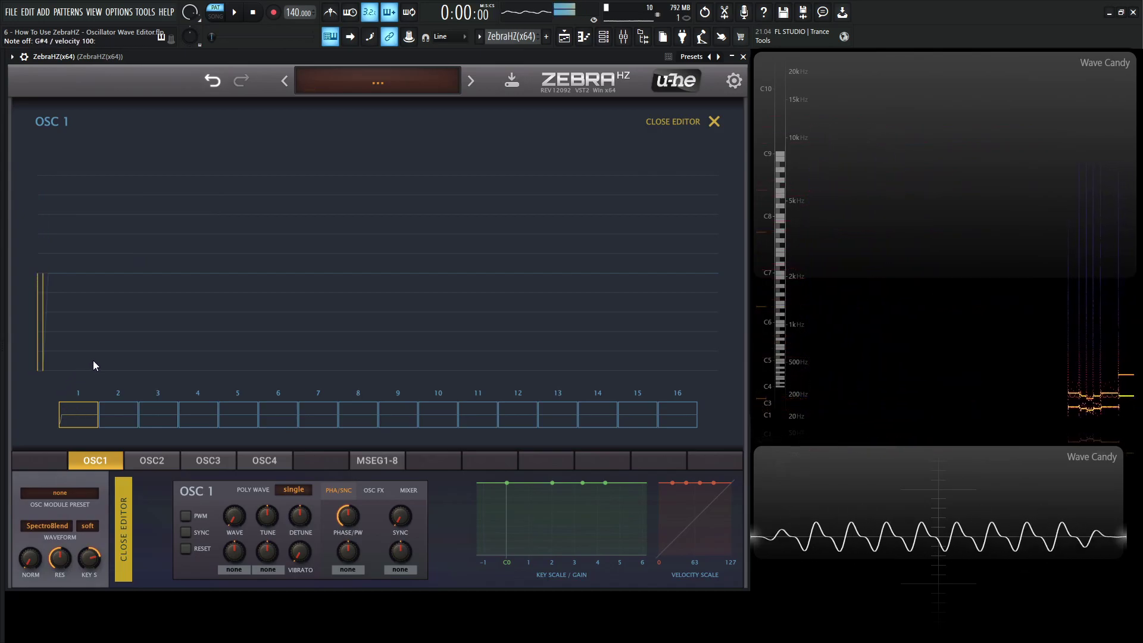
double_click(45, 300)
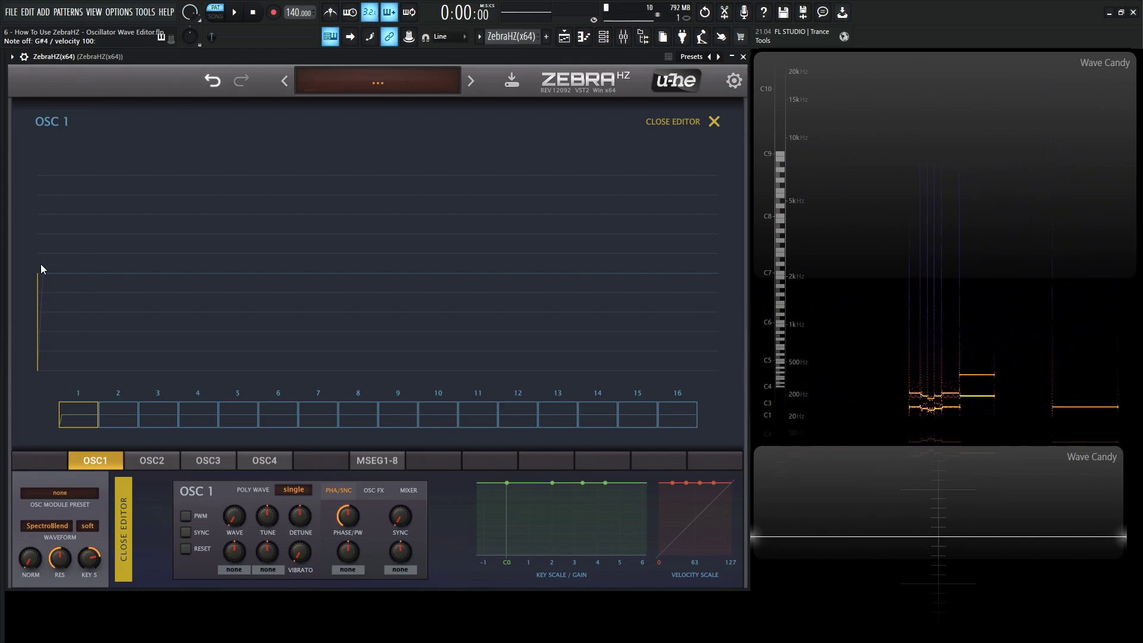
Draw the fundamental at full positive level in waveform 1 and at full negative level in waveform 2
left_click_drag(41, 263, 38, 176)
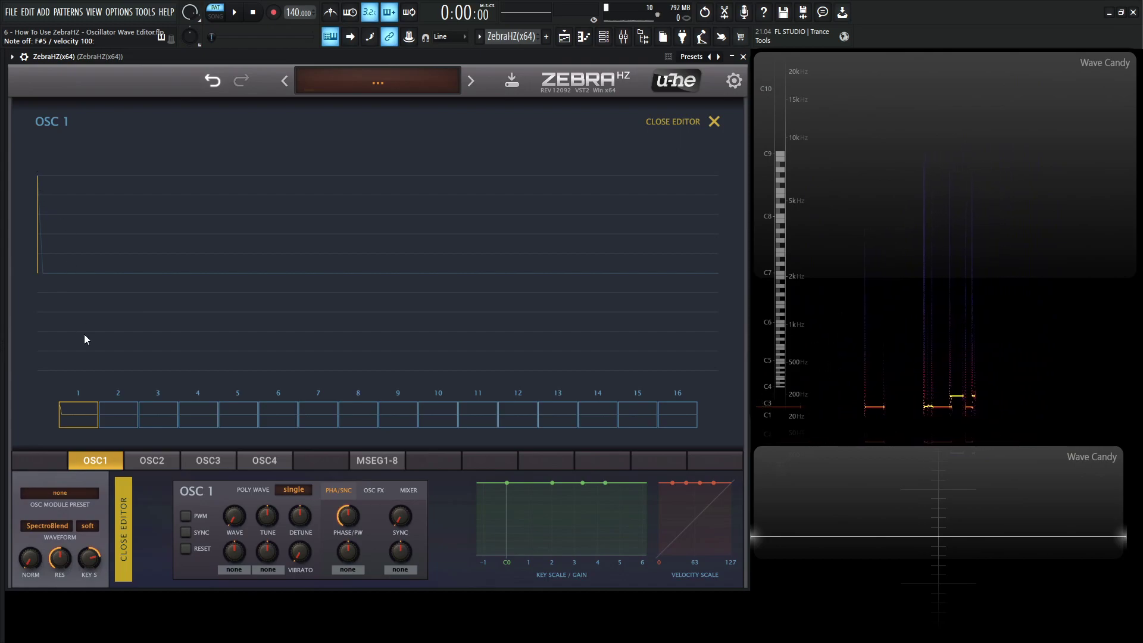
left_click(128, 416)
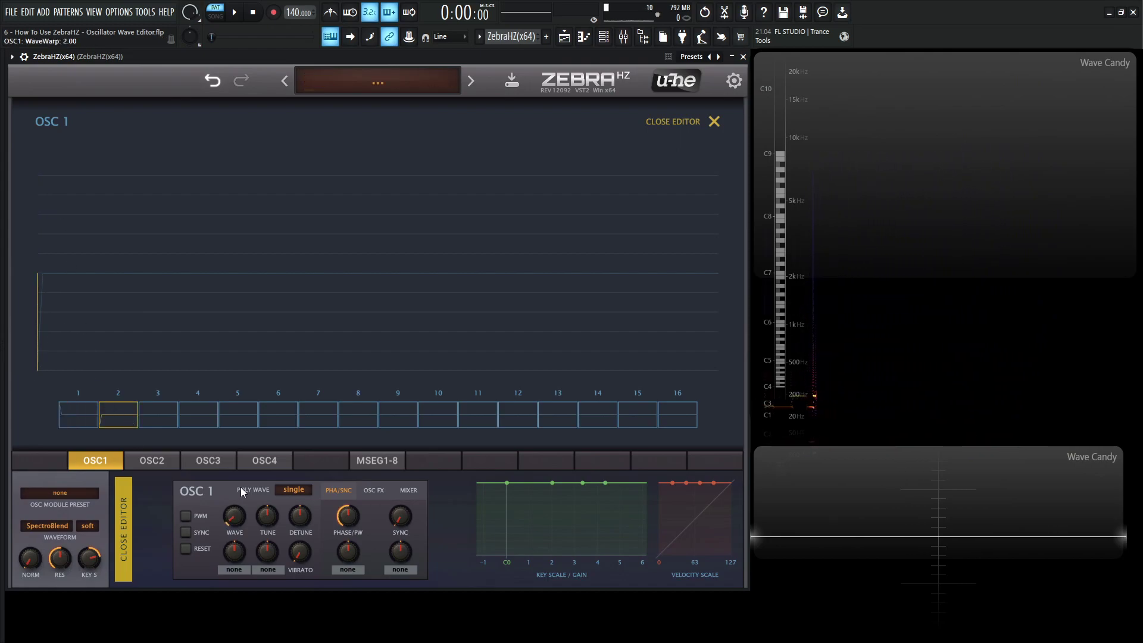
Compare waveforms 1 and 2 by sweeping the wave position and alternating between the two slots while playing a note
left_click_drag(234, 516, 236, 534)
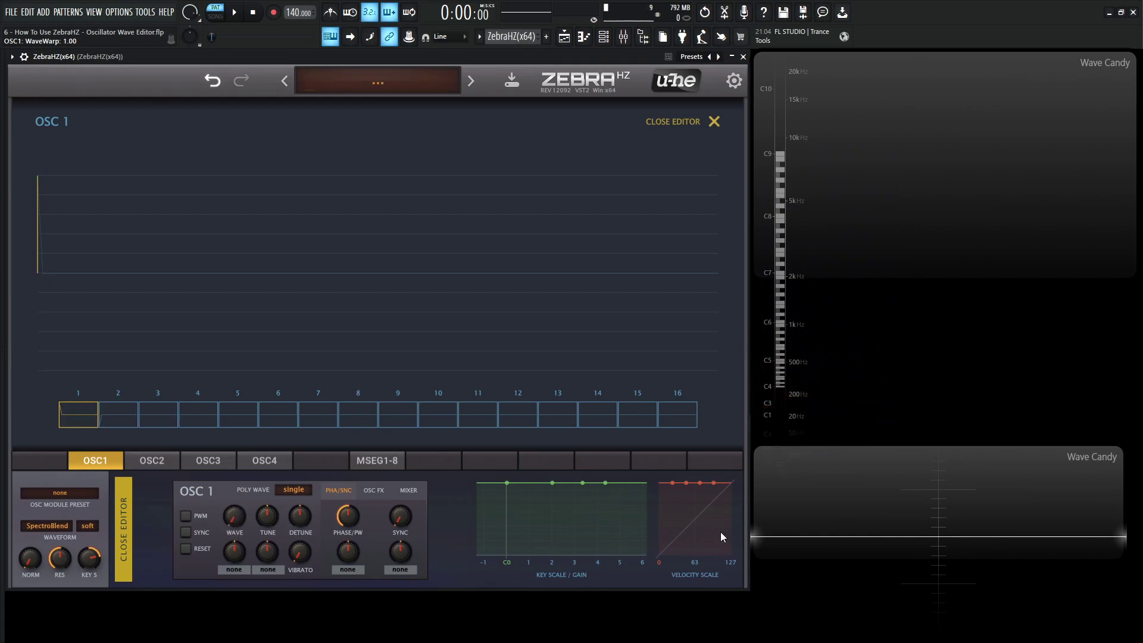
mouse_move(240, 520)
left_mouse_down()
mouse_move(238, 501)
mouse_move(234, 531)
left_mouse_up()
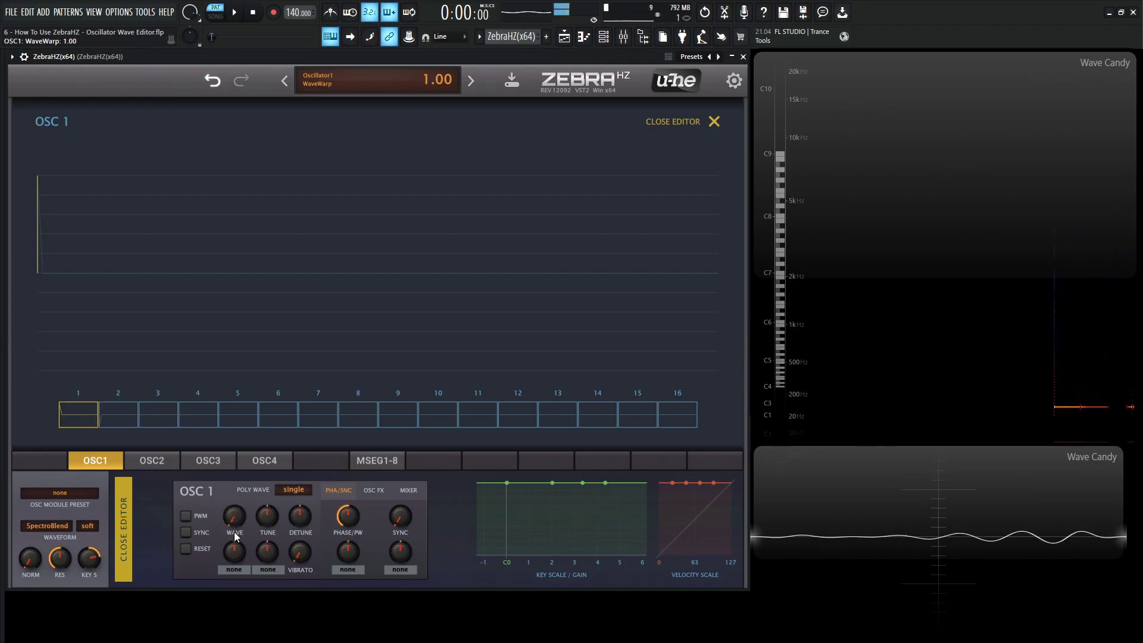
left_click(80, 413)
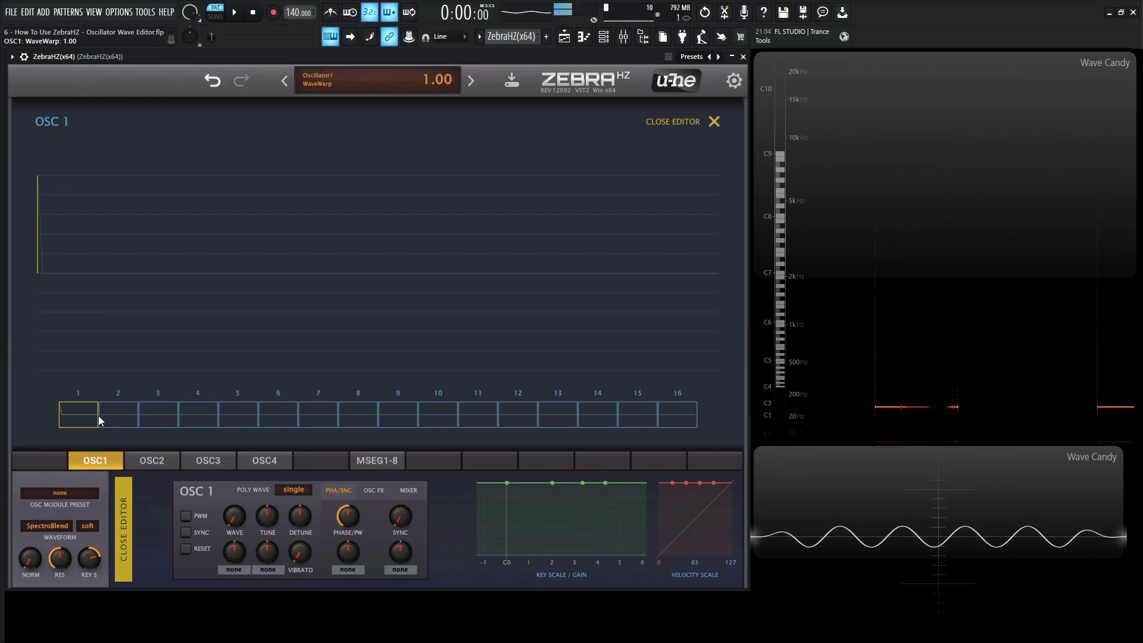
left_click(114, 414)
left_click(62, 412)
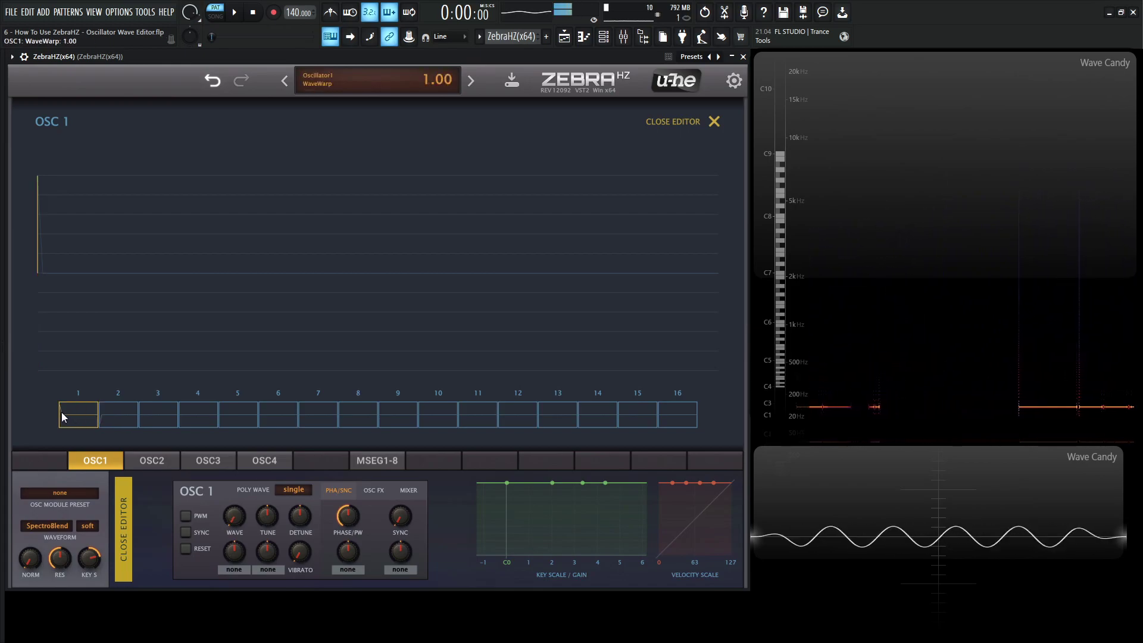
left_click(109, 415)
left_click(62, 412)
left_click(108, 417)
left_click(62, 414)
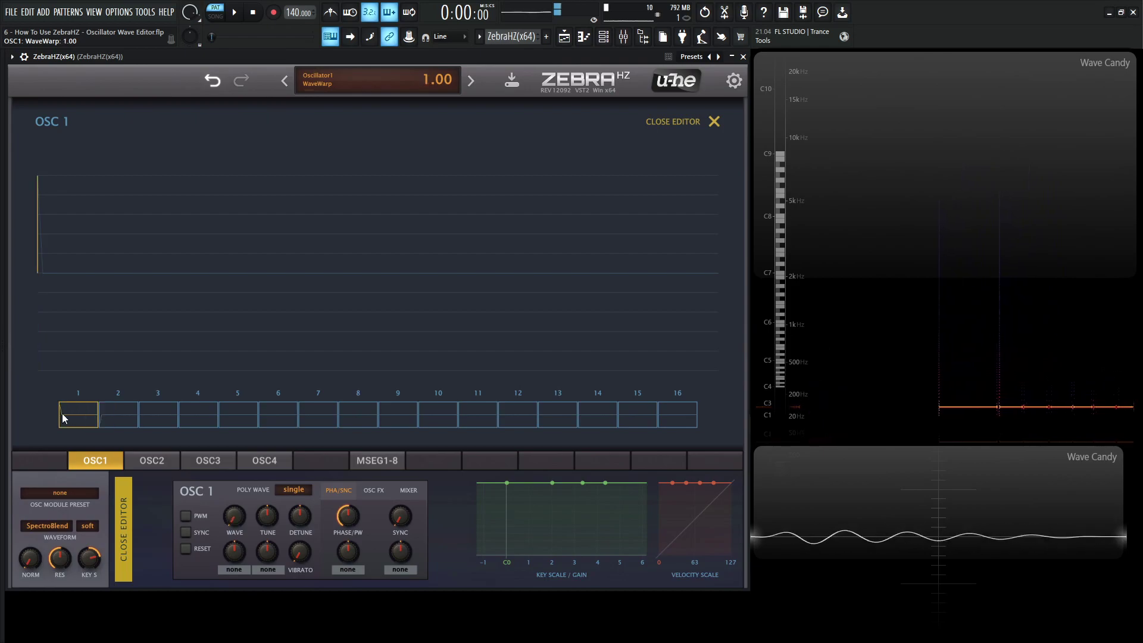
left_click(112, 417)
left_click(77, 416)
left_click(102, 419)
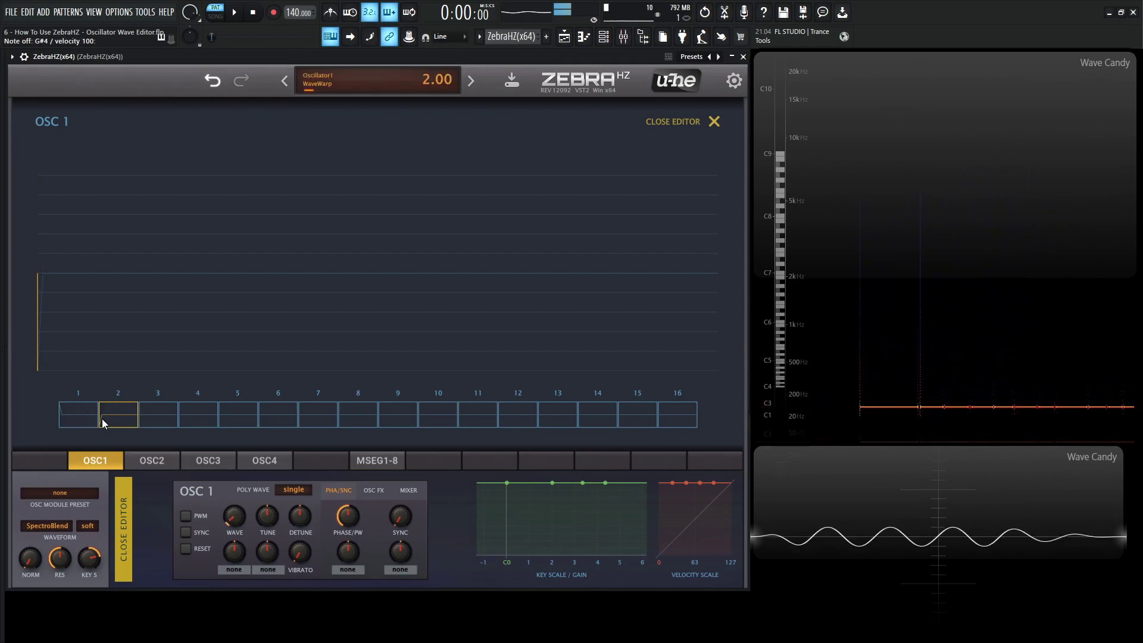
left_click(83, 422)
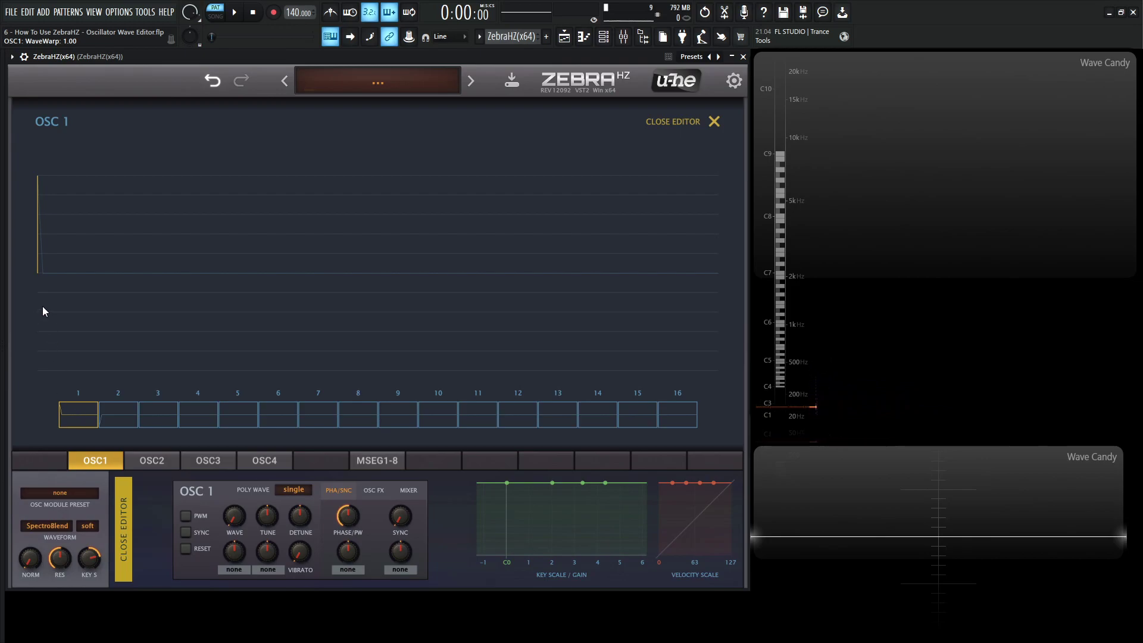
Draw waveform 1's fundamental and third partial at full level, the second at about half, and add three weaker spaced partials
left_click_drag(38, 286, 38, 287)
left_click_drag(30, 335, 51, 190)
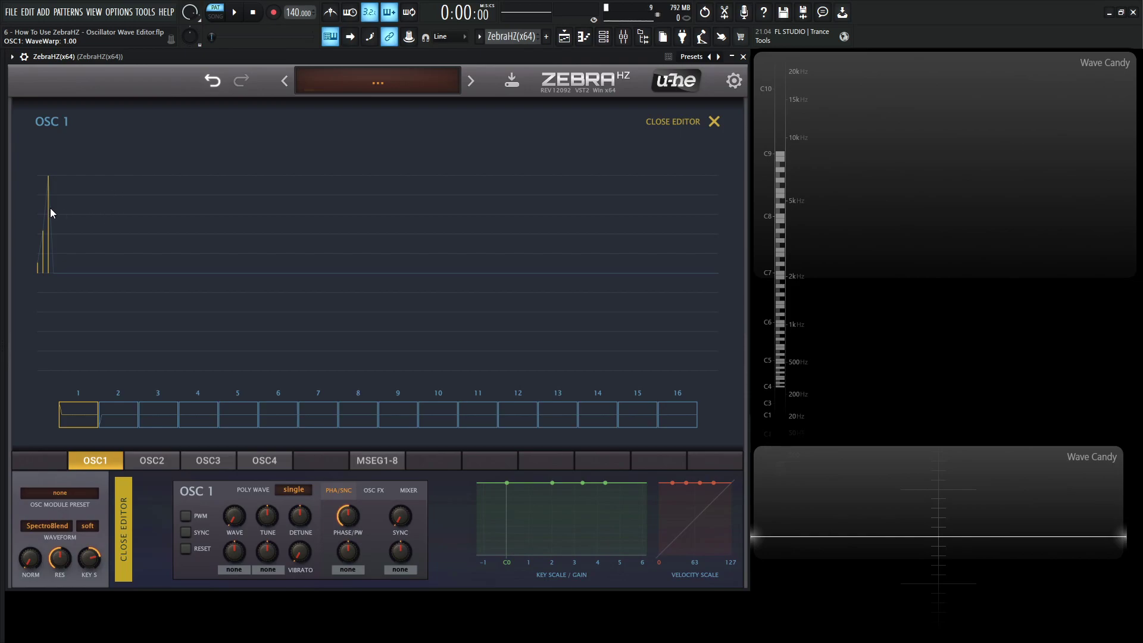
left_click_drag(38, 220, 34, 176)
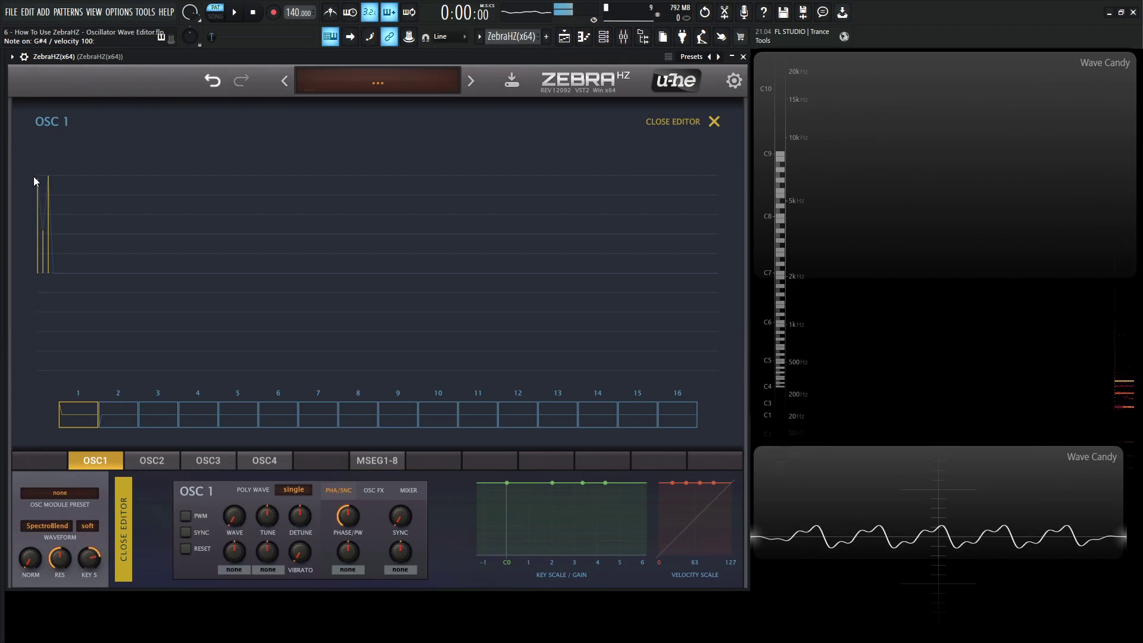
left_click(64, 207)
left_click(102, 207)
left_click(145, 223)
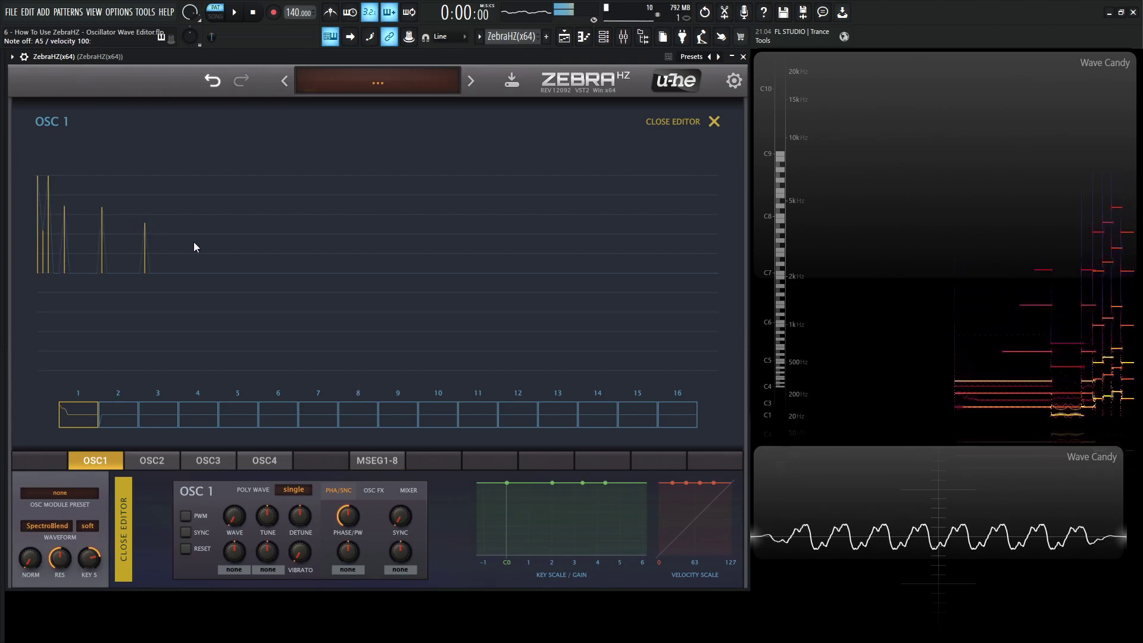
Draw freehand curves of alternating positive and negative partials across waveform 1's whole spectrum while playing notes
mouse_move(86, 255)
left_mouse_down()
mouse_move(113, 304)
mouse_move(167, 278)
mouse_move(197, 246)
mouse_move(270, 262)
mouse_move(302, 327)
mouse_move(363, 330)
mouse_move(377, 248)
left_mouse_up()
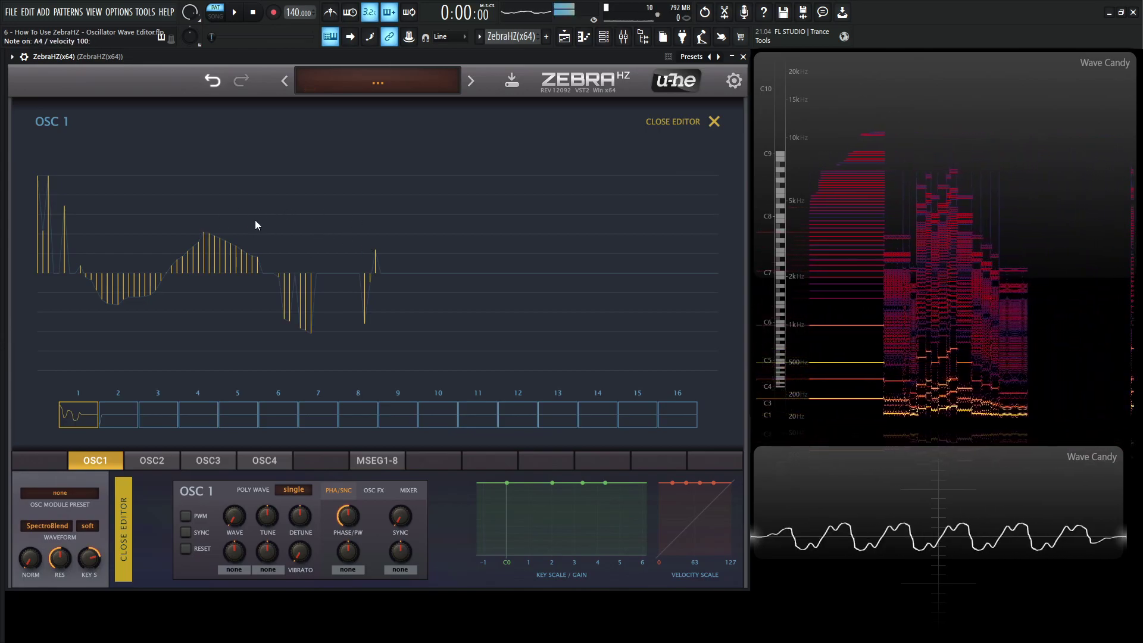
mouse_move(225, 220)
left_mouse_down()
mouse_move(264, 204)
mouse_move(302, 279)
left_mouse_up()
mouse_move(347, 242)
left_mouse_down()
mouse_move(330, 277)
mouse_move(369, 282)
left_mouse_up()
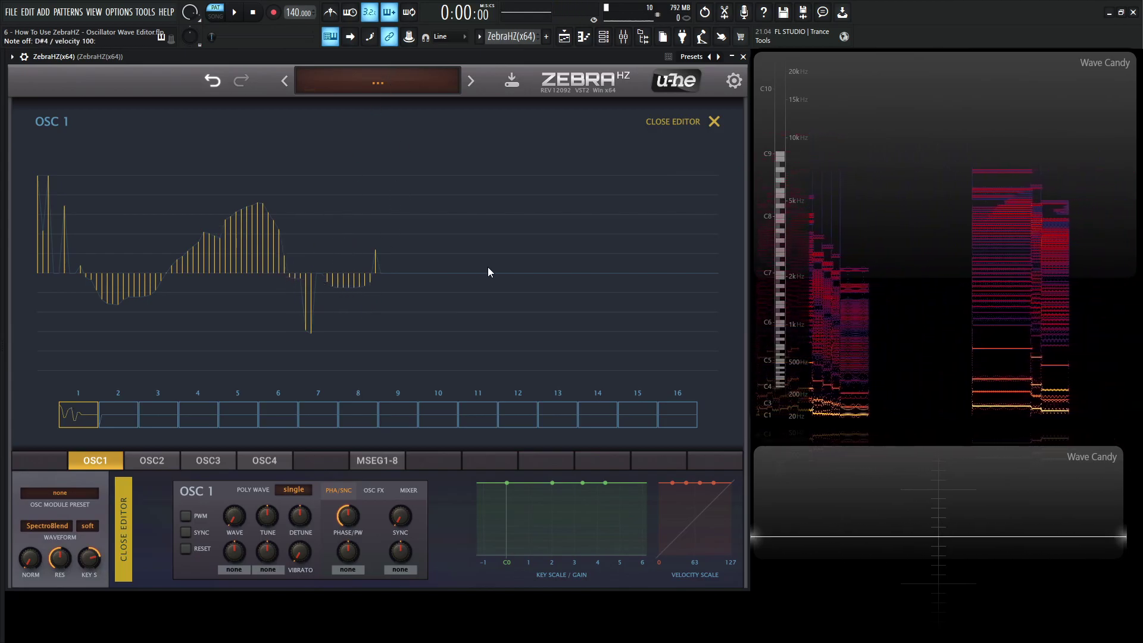
mouse_move(342, 281)
left_mouse_down()
mouse_move(58, 212)
mouse_move(46, 278)
mouse_move(58, 214)
mouse_move(214, 347)
mouse_move(264, 229)
mouse_move(339, 256)
mouse_move(378, 322)
mouse_move(416, 229)
mouse_move(551, 335)
mouse_move(566, 221)
mouse_move(606, 325)
mouse_move(676, 266)
mouse_move(689, 304)
left_mouse_up()
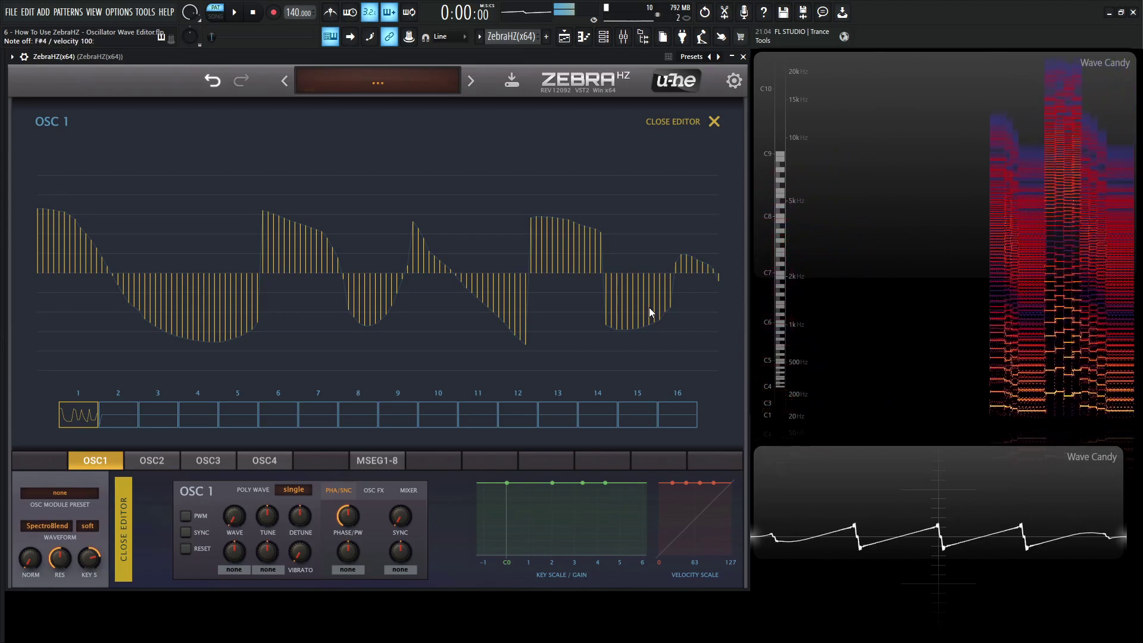
Blur waveform 1's partials, and compare the original and blurred versions by repeatedly undoing and redoing the change
right_click(486, 217)
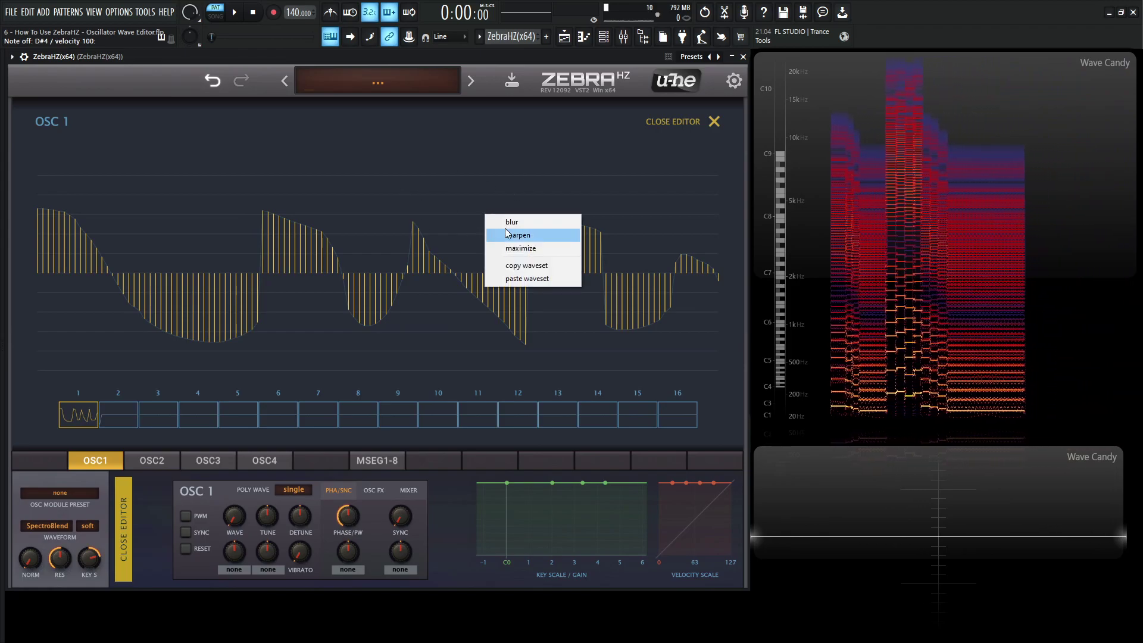
left_click(510, 224)
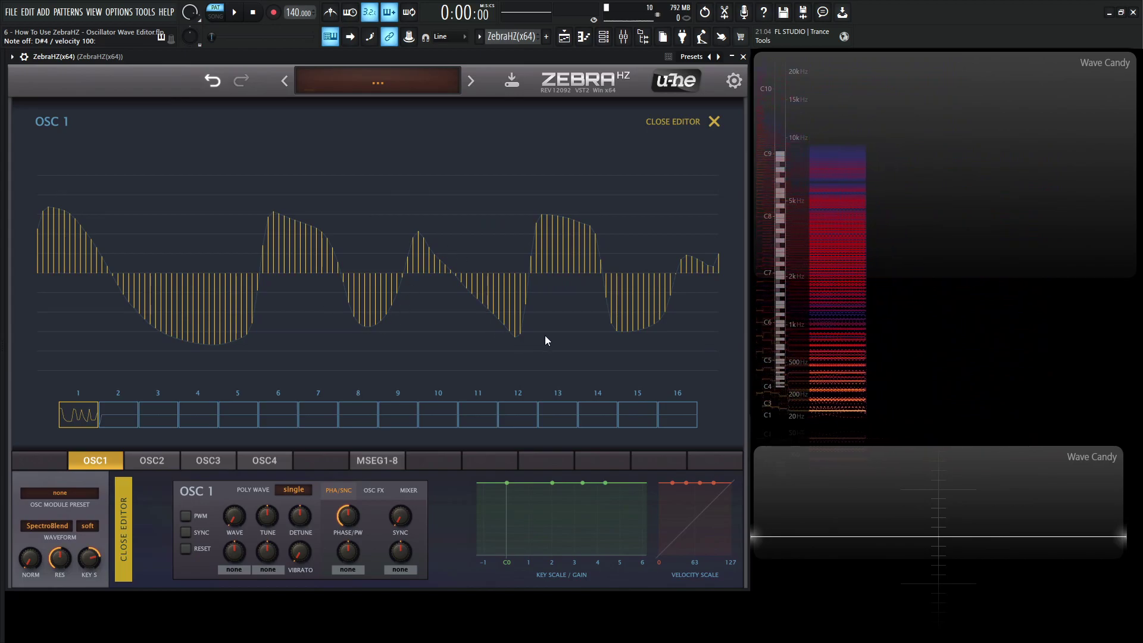
key("ctrl+z")
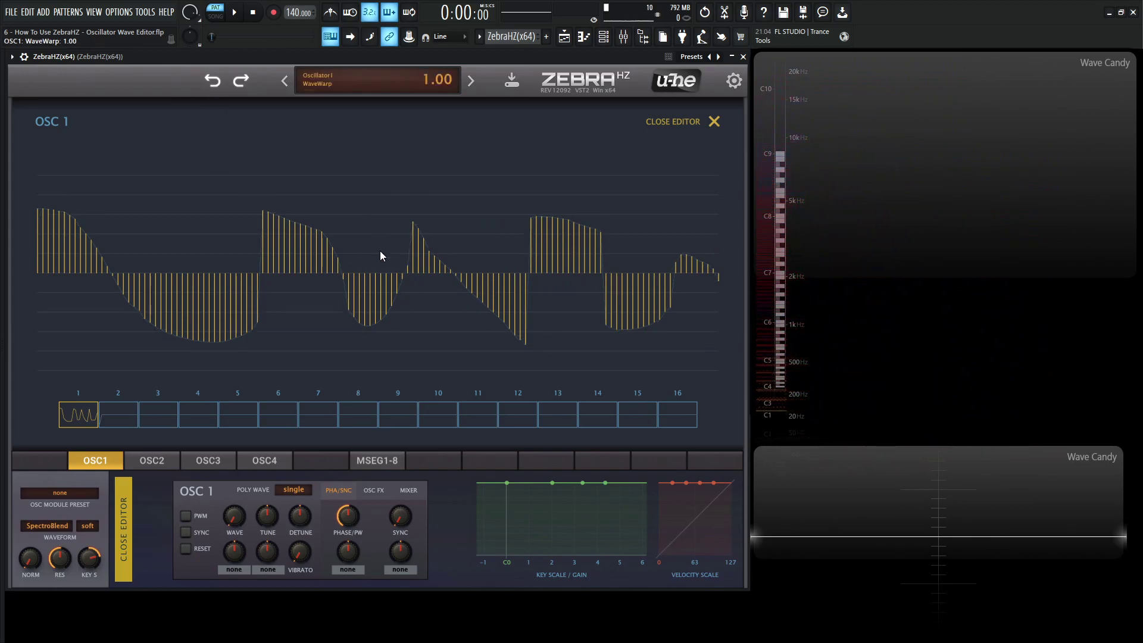
left_click(241, 84)
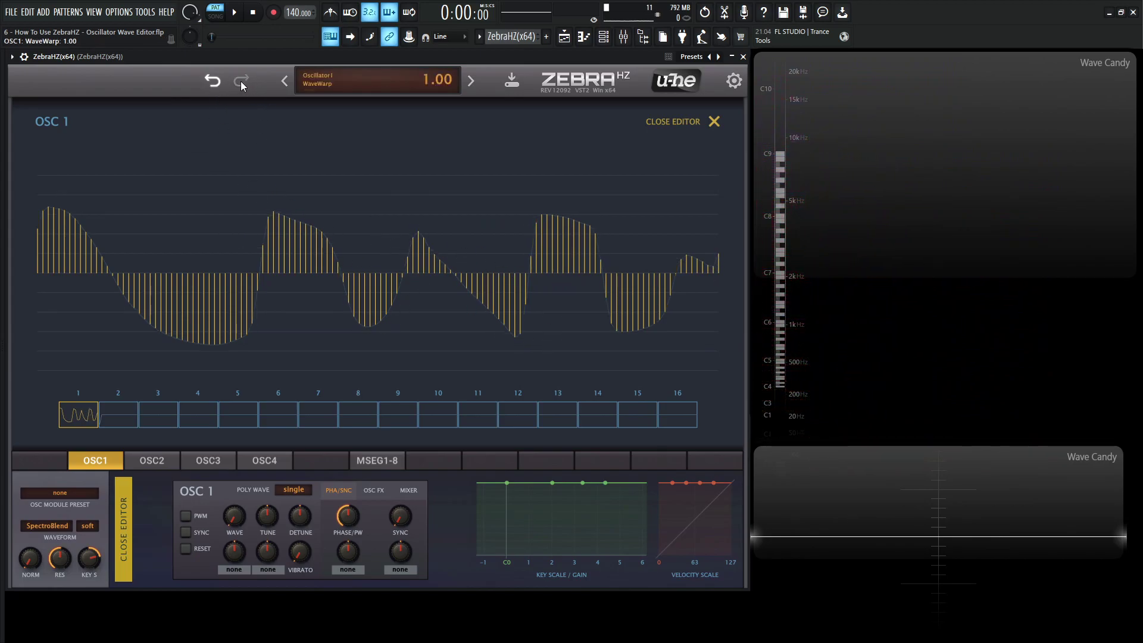
left_click(220, 82)
left_click(236, 83)
left_click(220, 82)
left_click(236, 83)
Apply the blur function to waveform 1's partials again to smooth the spectrum further
right_click(410, 189)
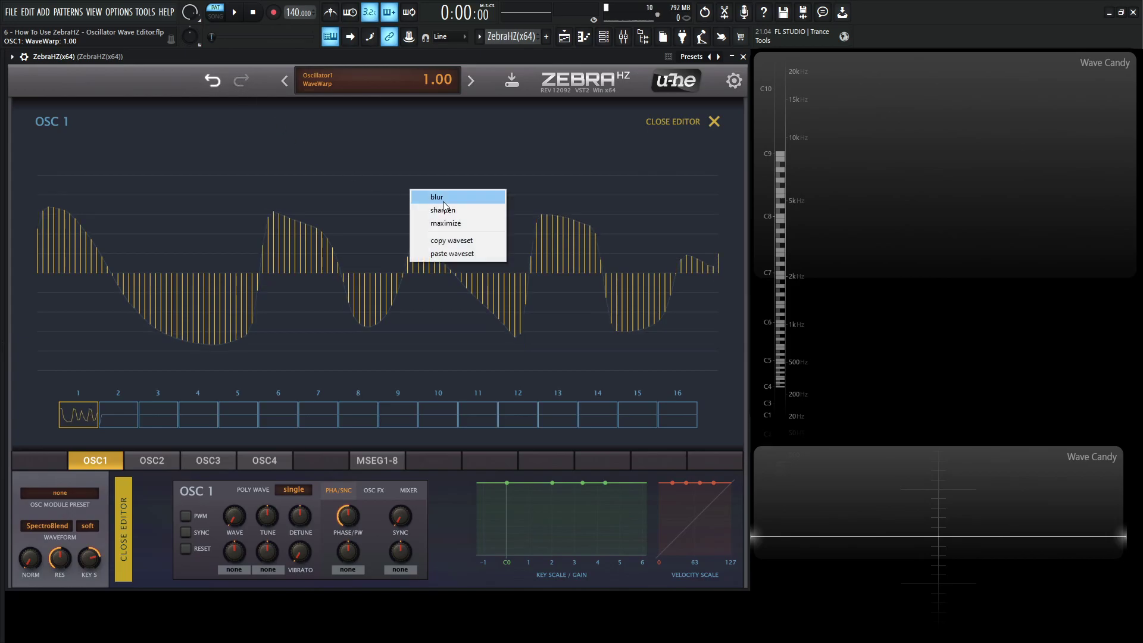
left_click(412, 196)
right_click(384, 188)
left_click(407, 196)
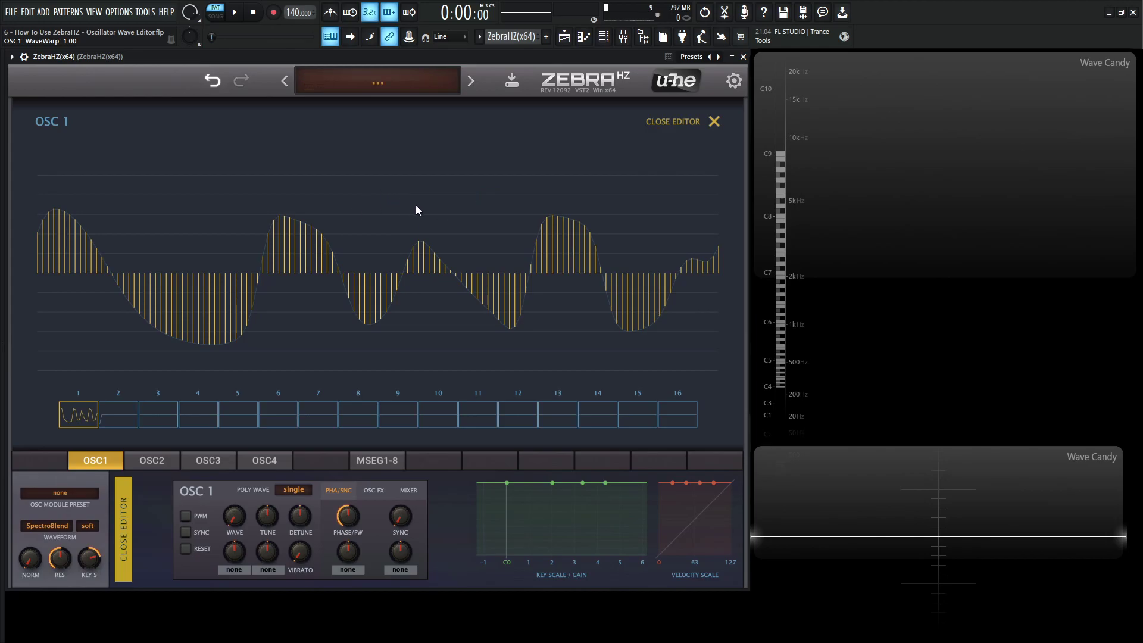
Play a series of high and low notes to listen to the blurred spectrum
key("j")
key("h")
key("g")
key("h")
key("j")
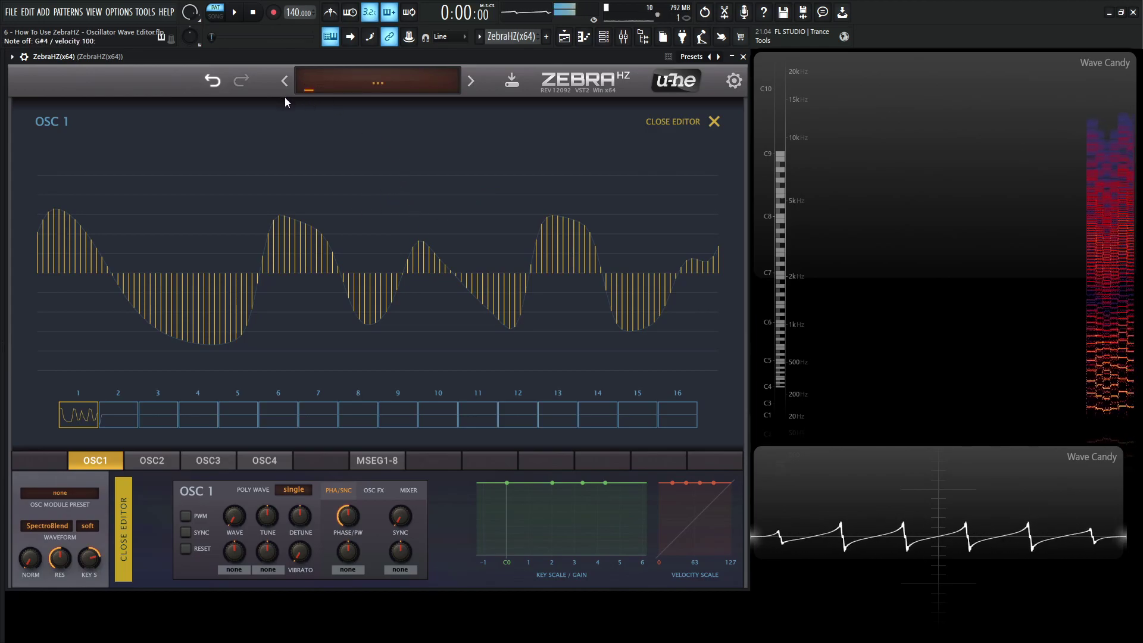
key("n")
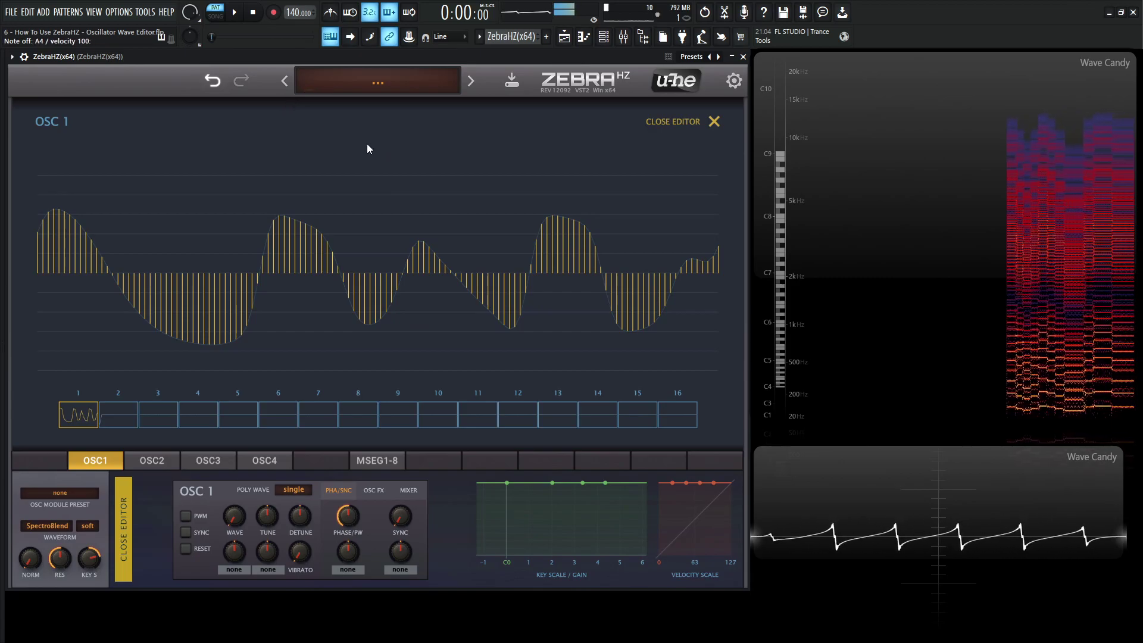
key("d")
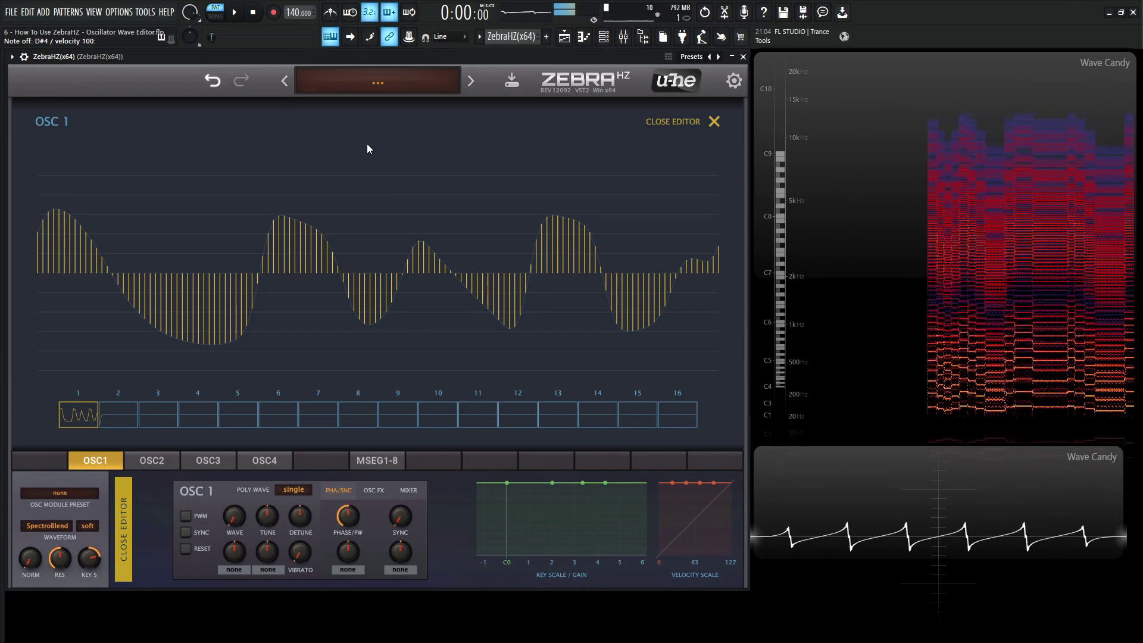
key("6")
key("t")
key("j")
key("h")
key("b")
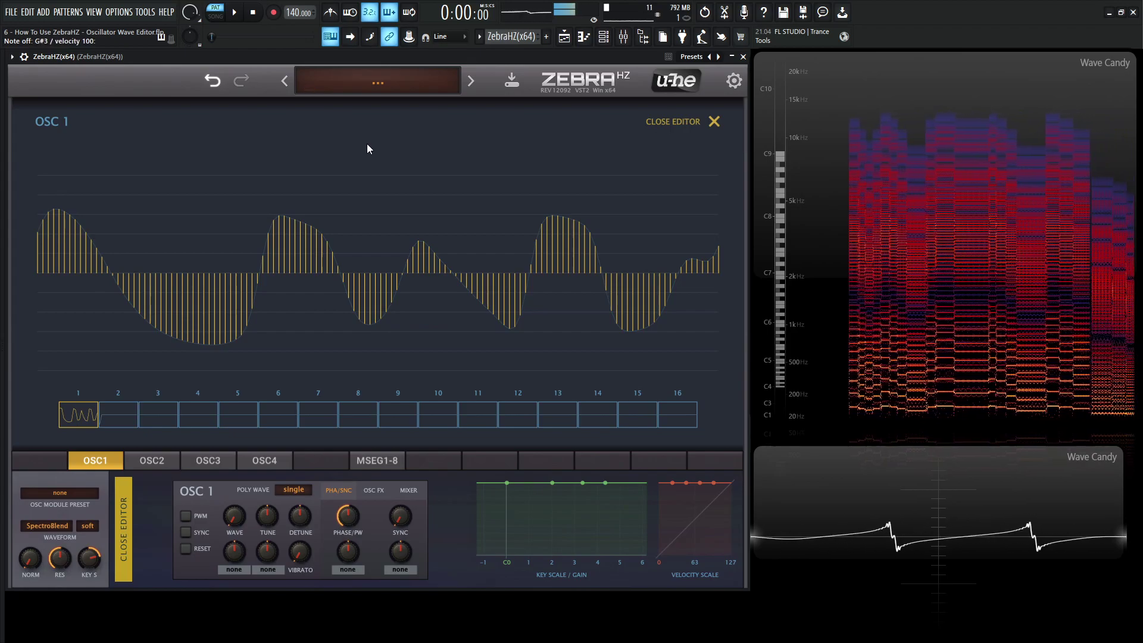
key("g")
Sharpen waveform 1's partials several times in a row to make the spectrum's edges spiky
right_click(449, 167)
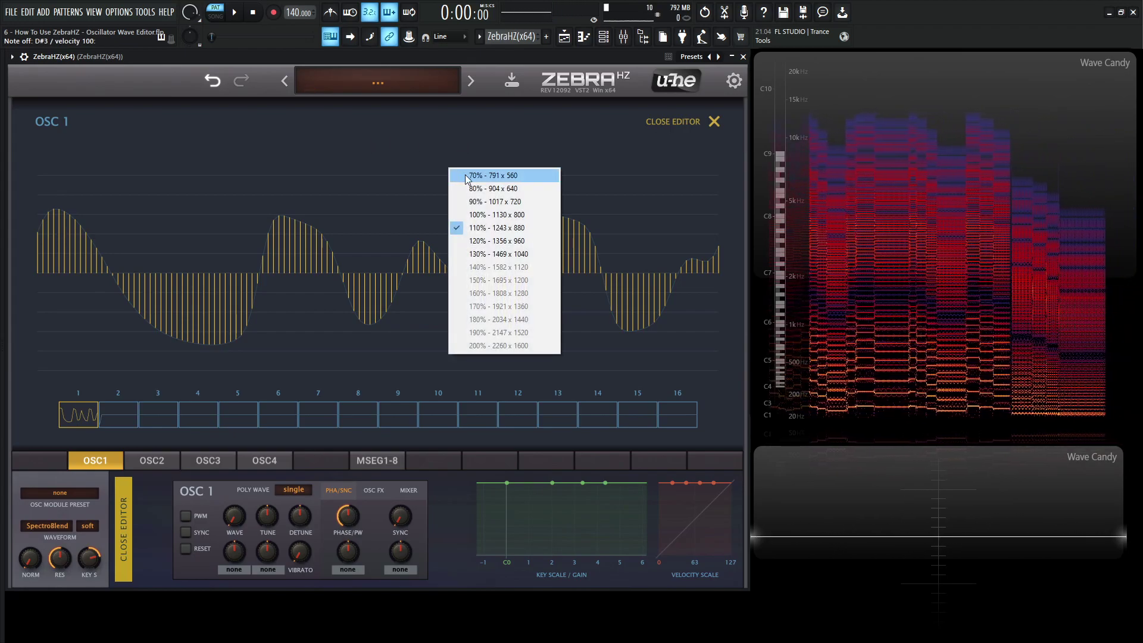
right_click(411, 194)
left_click(477, 218)
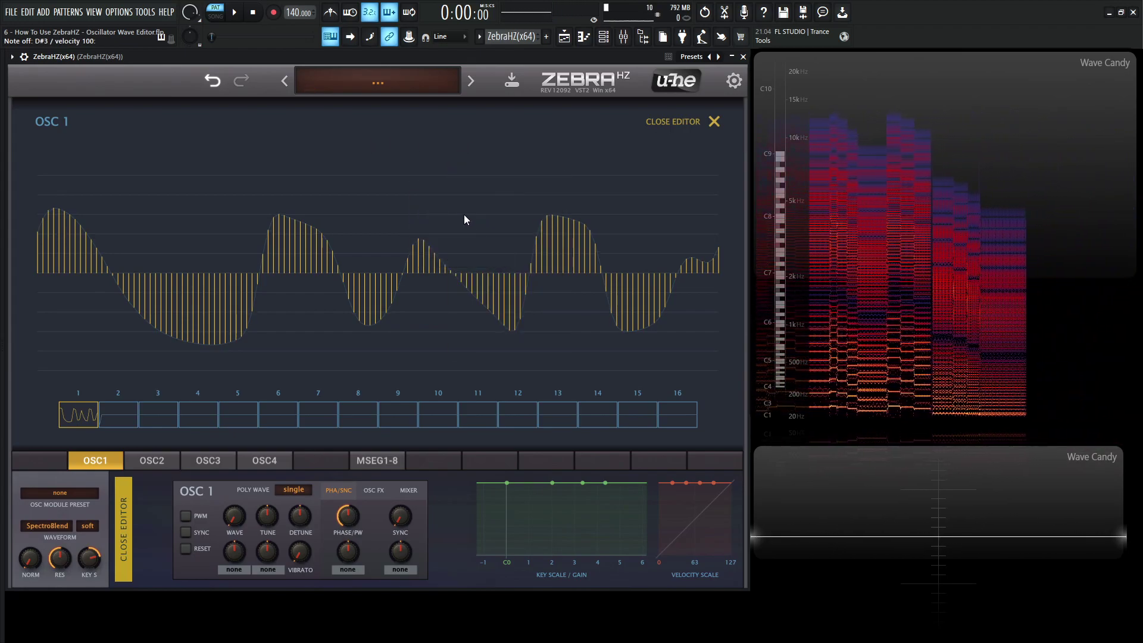
right_click(439, 209)
left_click(462, 230)
right_click(424, 208)
left_click(456, 230)
right_click(385, 204)
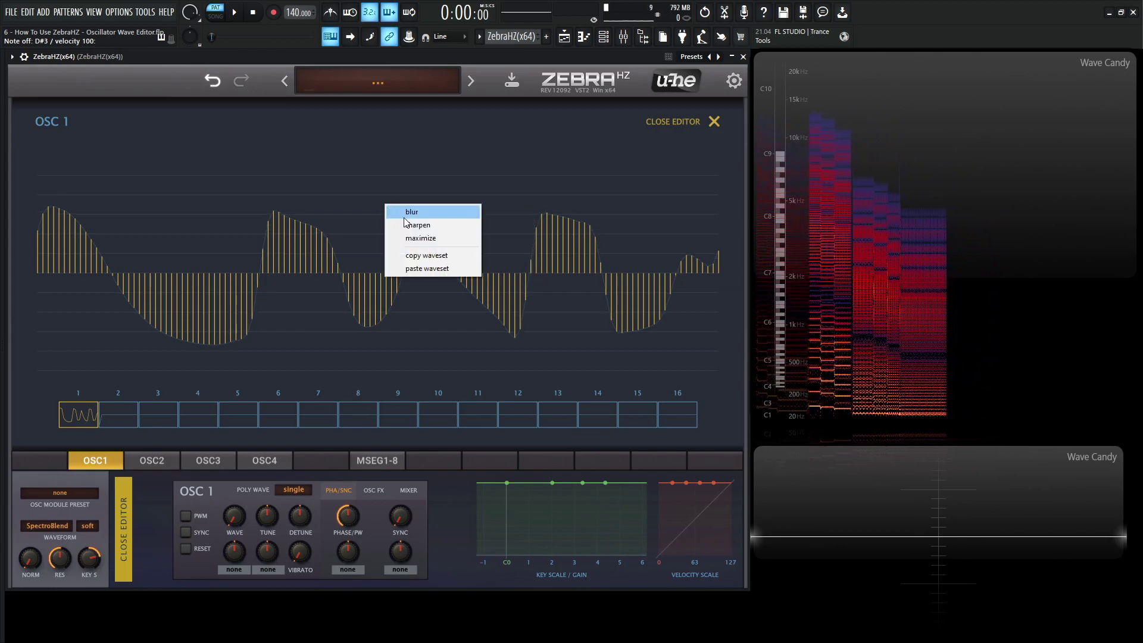
left_click(390, 225)
left_click(397, 232)
right_click(381, 212)
left_click(400, 231)
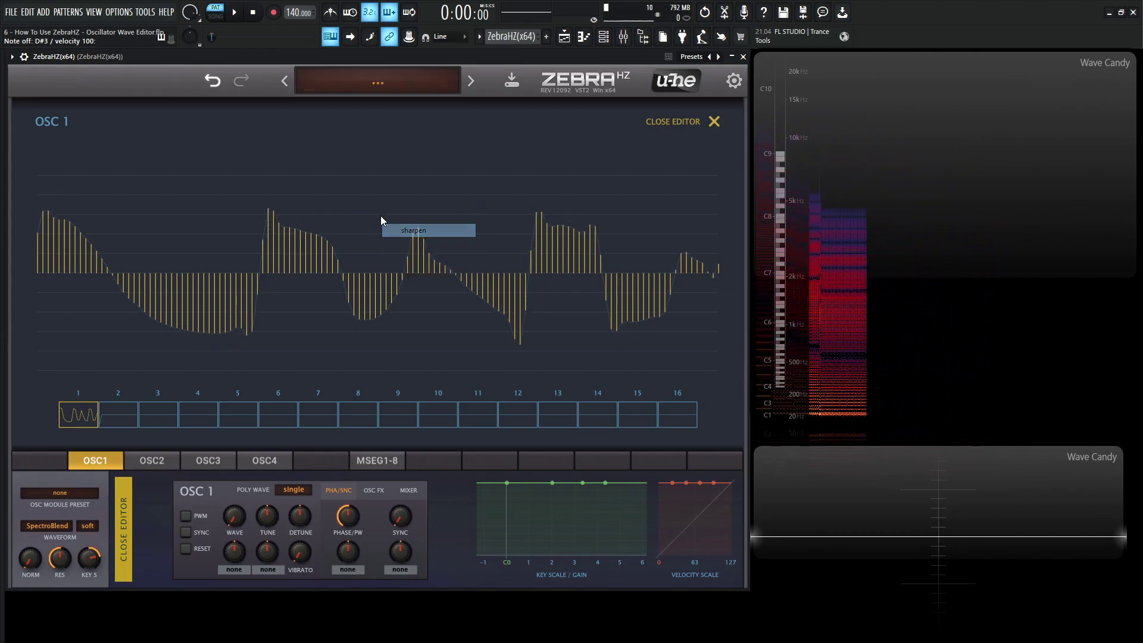
right_click(376, 210)
right_click(366, 213)
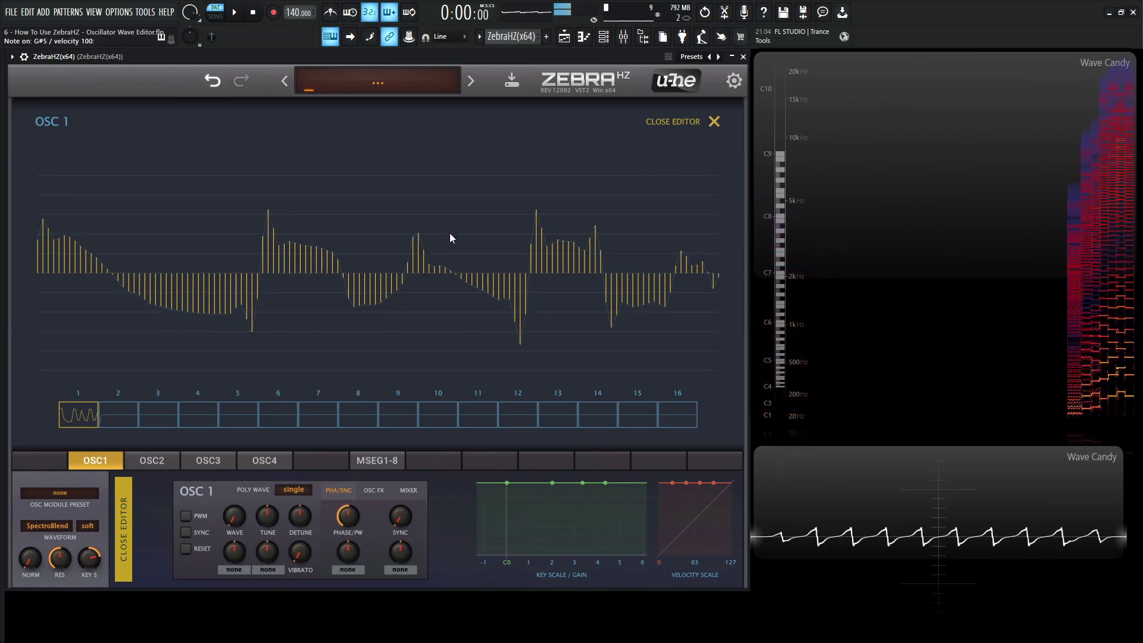
Maximize the levels of waveform 1's sharpened partials
right_click(327, 196)
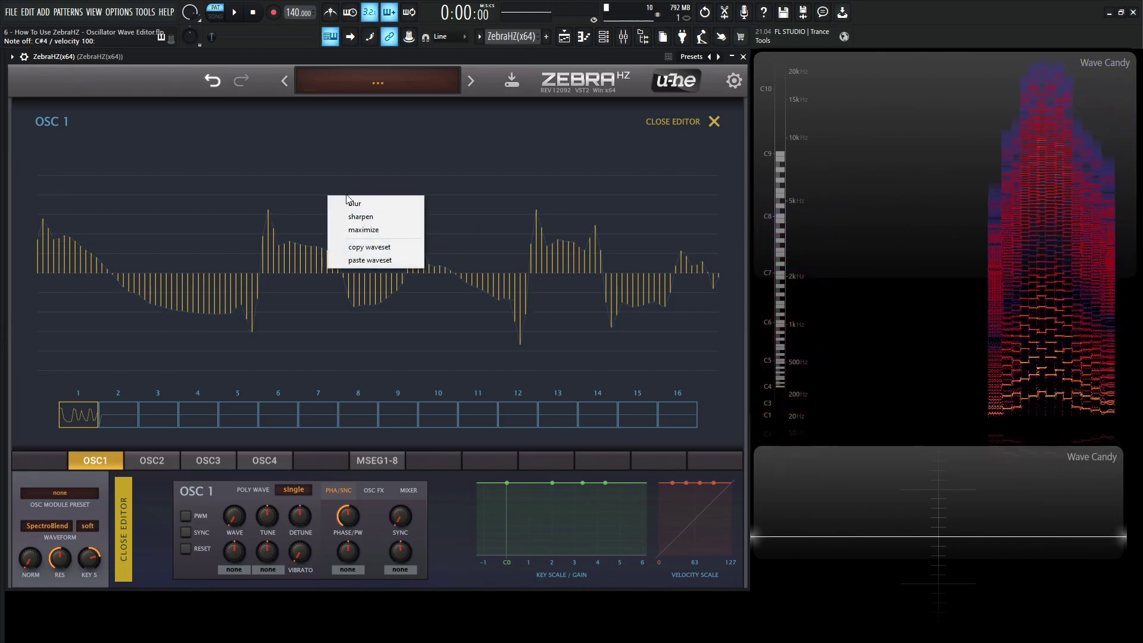
left_click(393, 231)
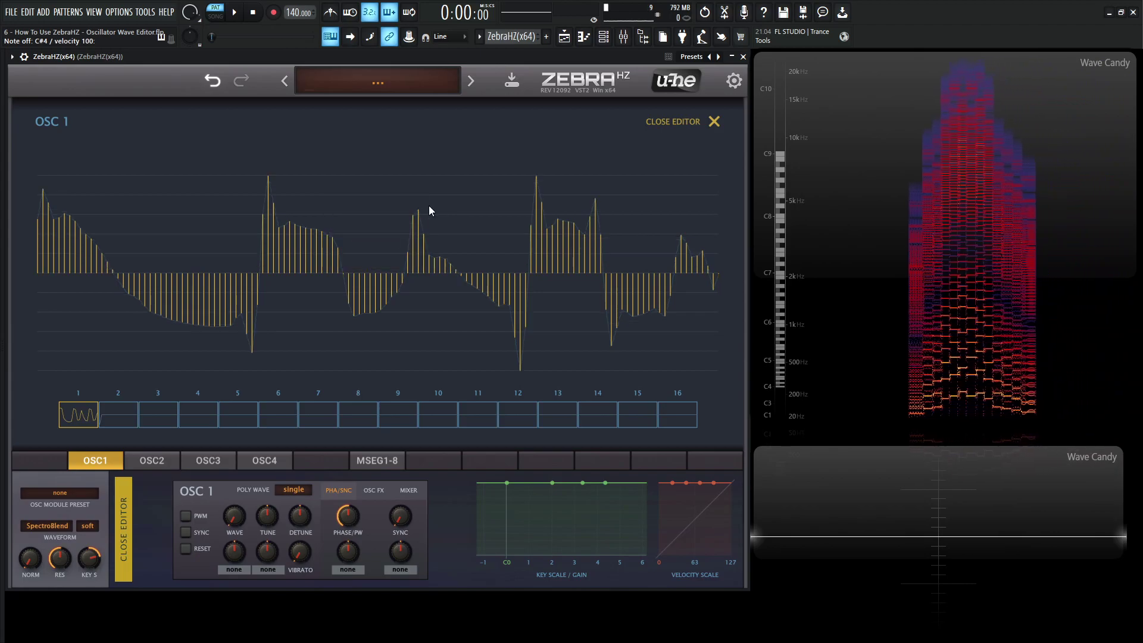